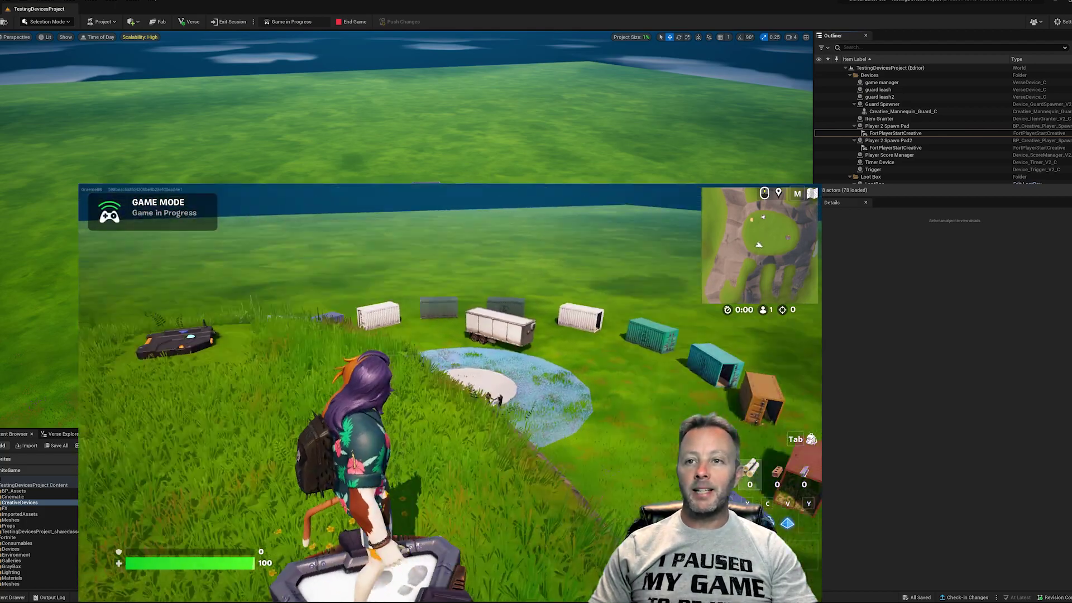
Step: Walk the character across the hilltop to its edge overlooking the guards and the blue leash circles
{"action": "key", "text": "w"}
{"action": "key", "text": "w"}
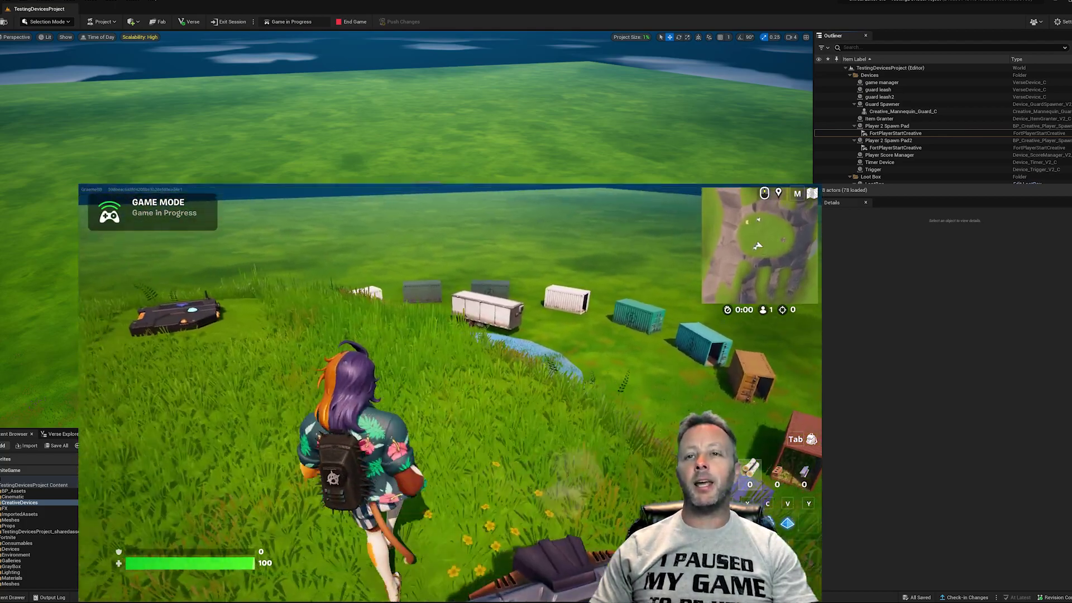
{"action": "key", "text": "w"}
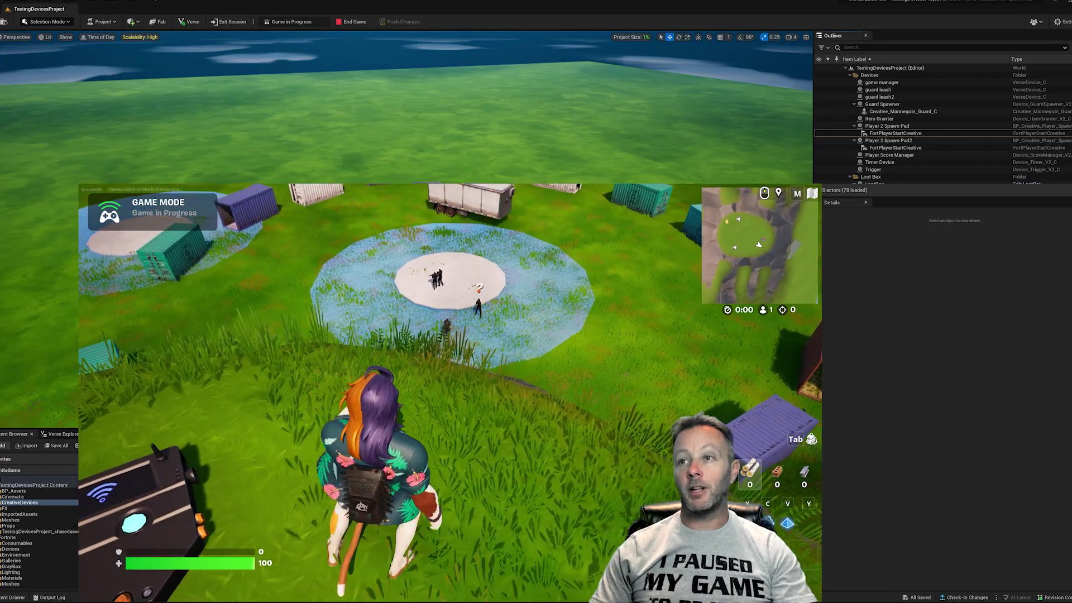
{"action": "key", "text": "a"}
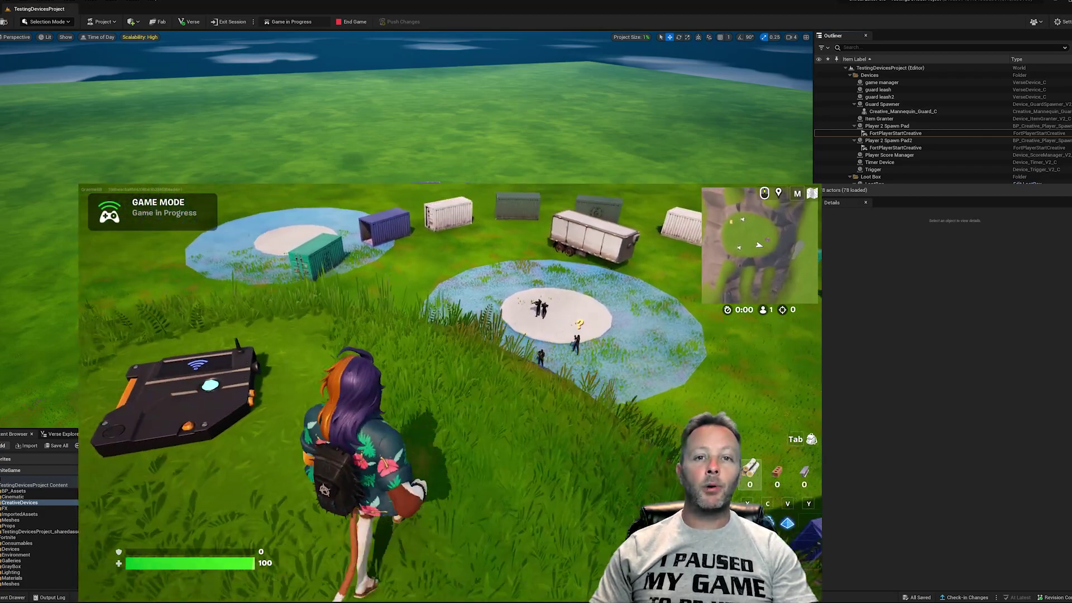
{"action": "key", "text": "w"}
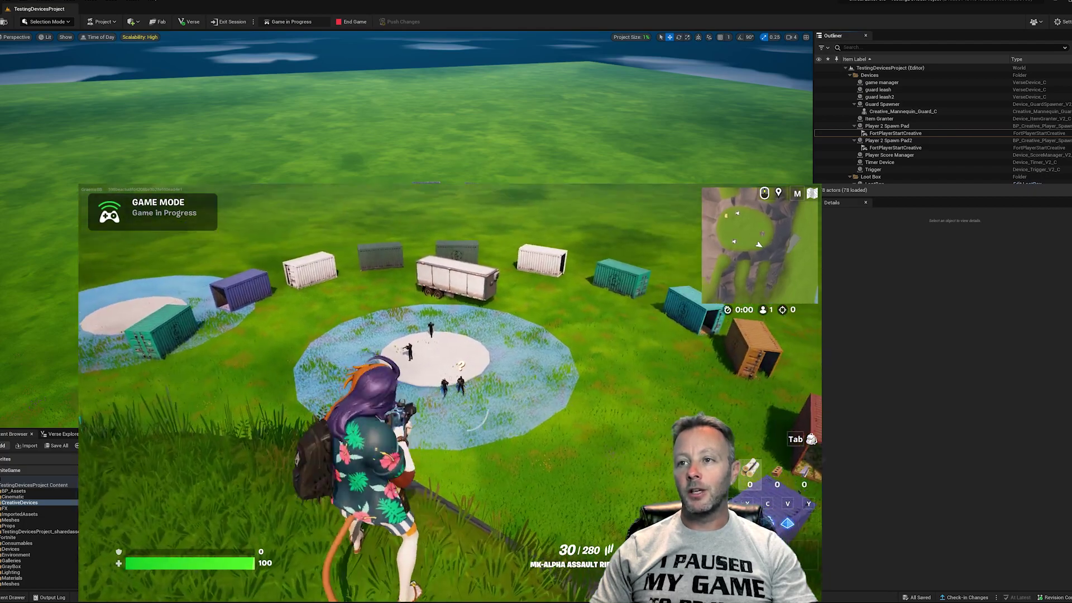
Step: Aim the assault rifle at the guards from the hill edge and shoot at them to test their leash behaviour
{"action": "right_click", "coordinate": [450, 393]}
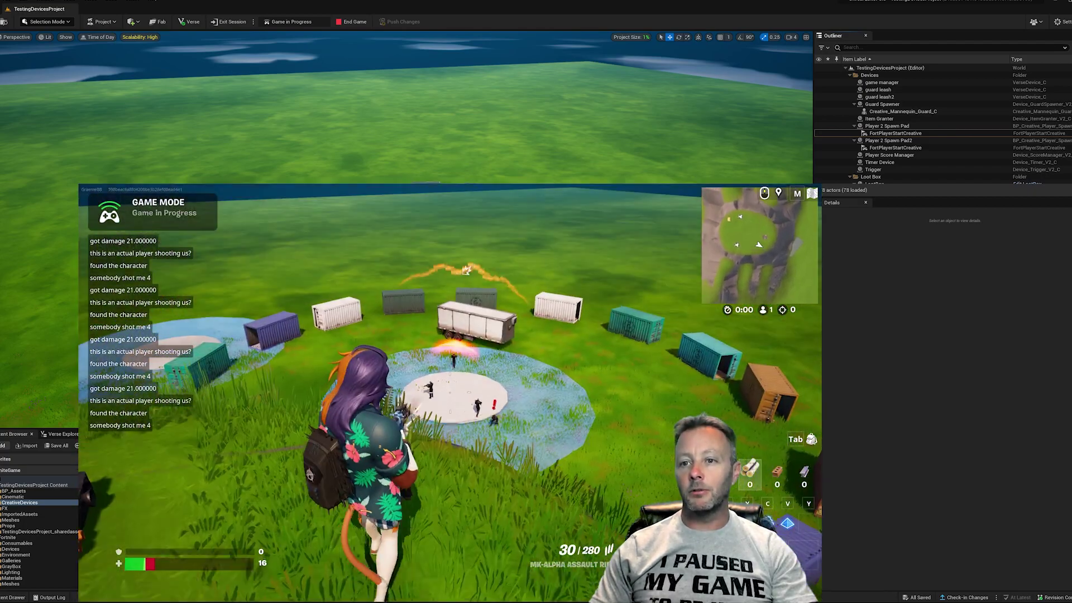
{"action": "right_click", "coordinate": [450, 392]}
{"action": "right_click", "coordinate": [449, 394]}
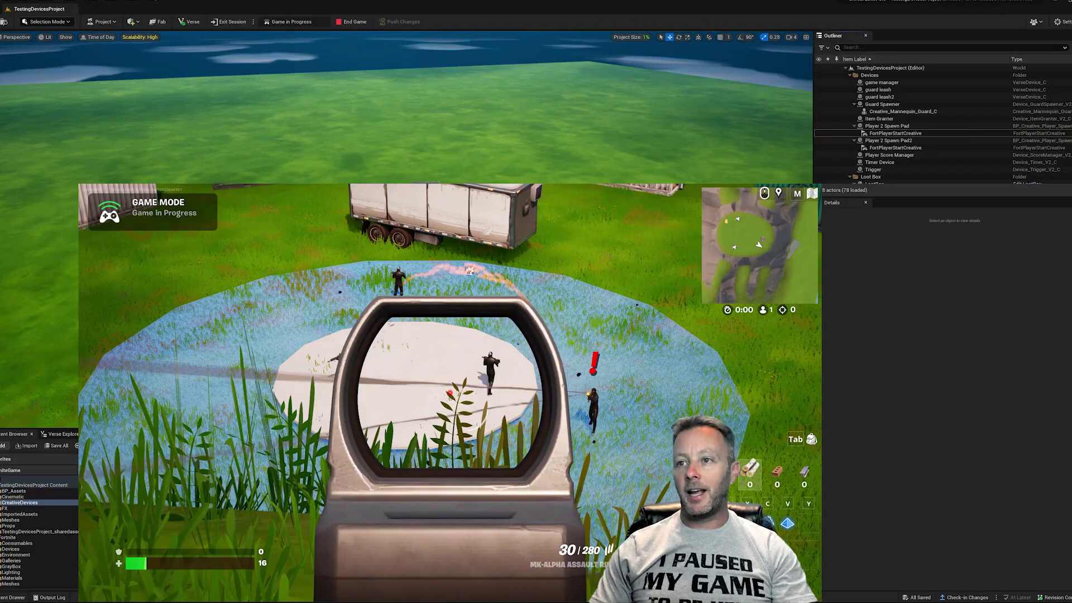
{"action": "key", "text": "w"}
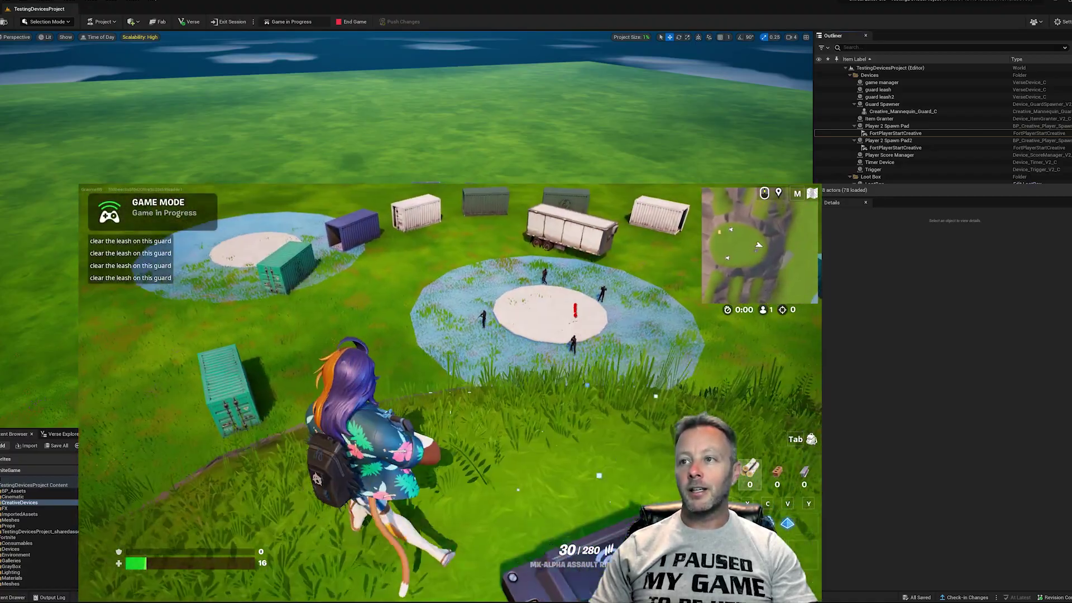
{"action": "right_click", "coordinate": [450, 394]}
{"action": "key", "text": "d"}
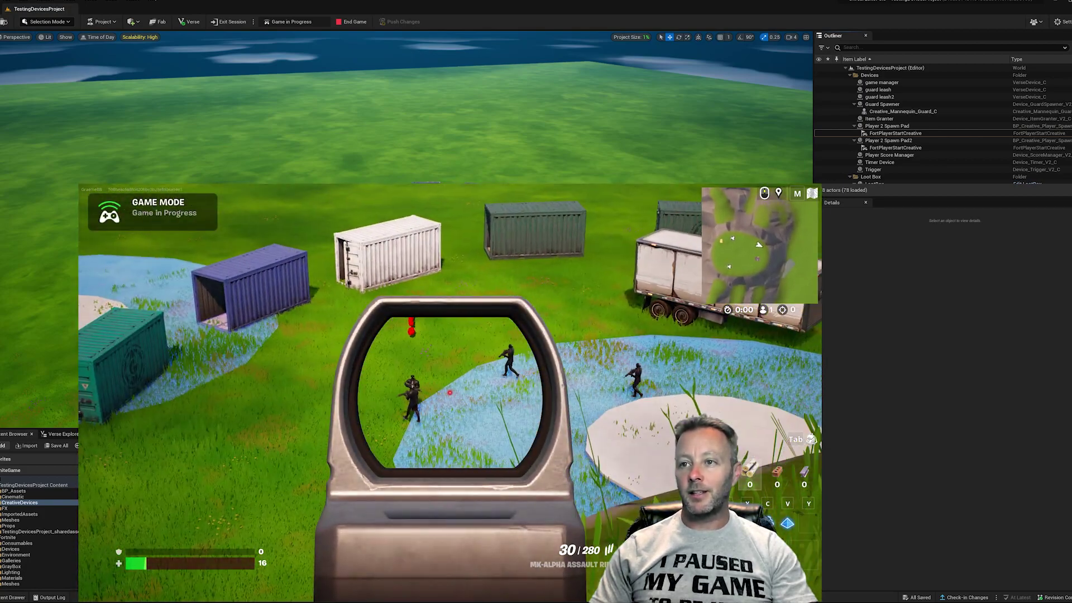
{"action": "left_click", "coordinate": [449, 393]}
{"action": "left_click", "coordinate": [449, 393]}
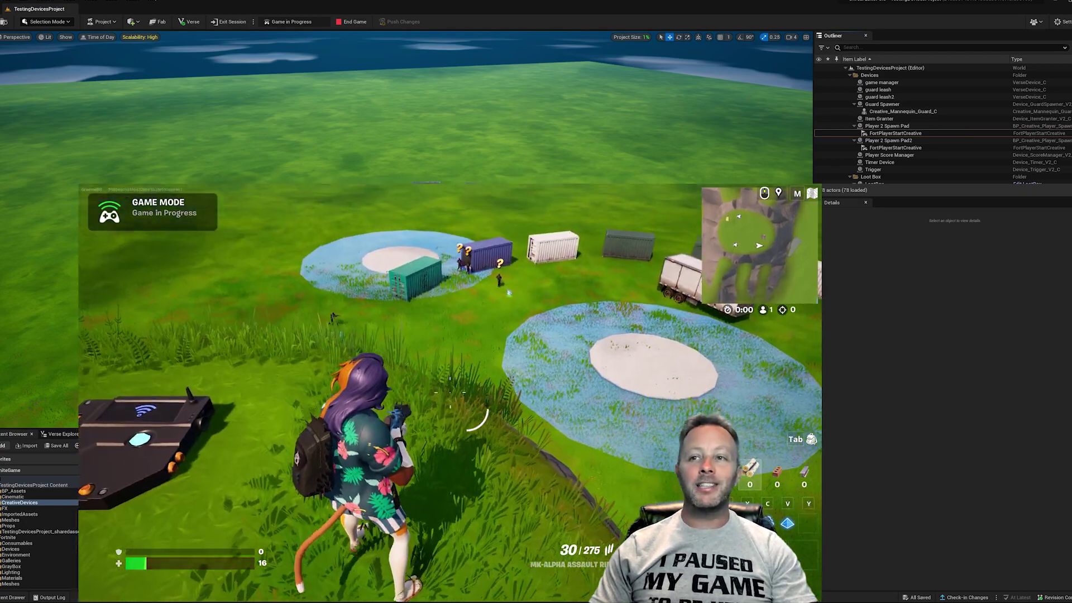
Step: Back the character away from the hill edge while watching the guards in the far circle
{"action": "key", "text": "s"}
{"action": "key", "text": "a"}
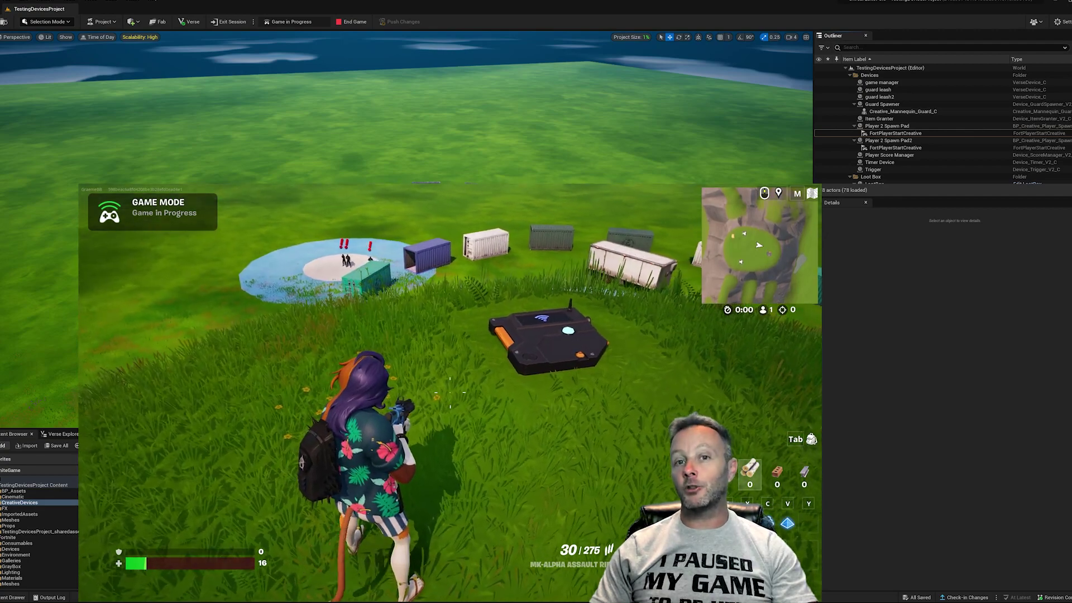
{"action": "key", "text": "s"}
{"action": "key", "text": "d"}
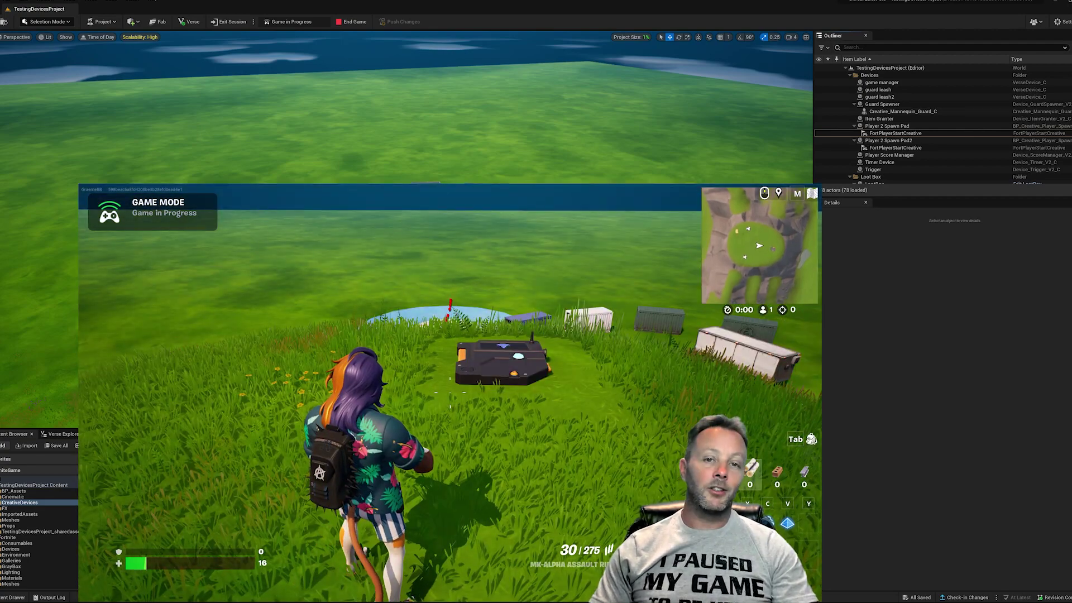
{"action": "key", "text": "ctrl"}
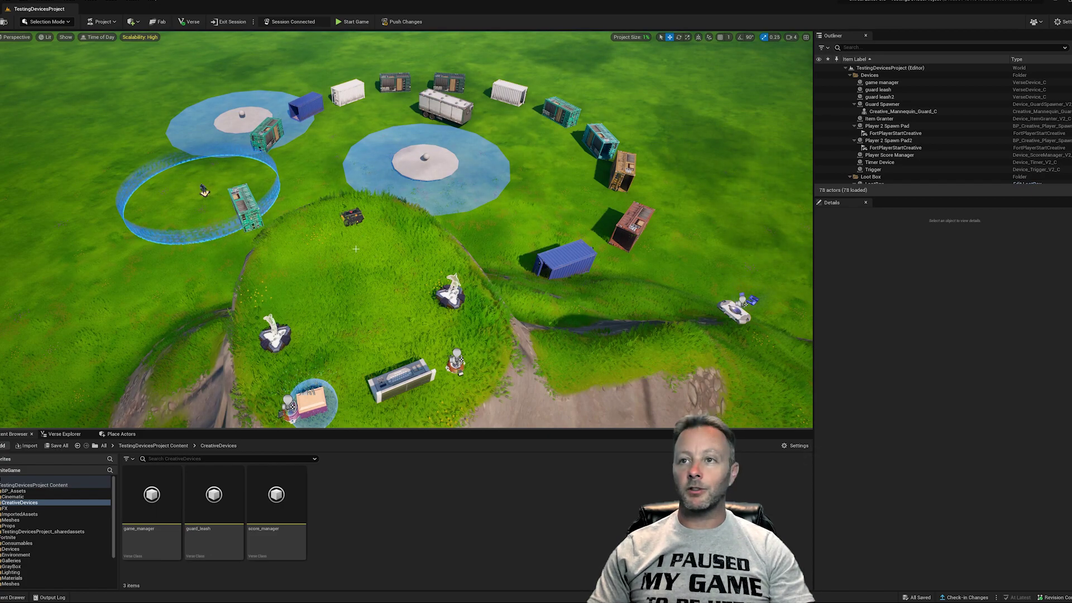
Step: Select the Guard Spawner in the level, focus on it, and review its options down to Visibility Range
{"action": "right_click_drag", "start_coordinate": [355, 249], "coordinate": [265, 221]}
{"action": "key", "text": "w"}
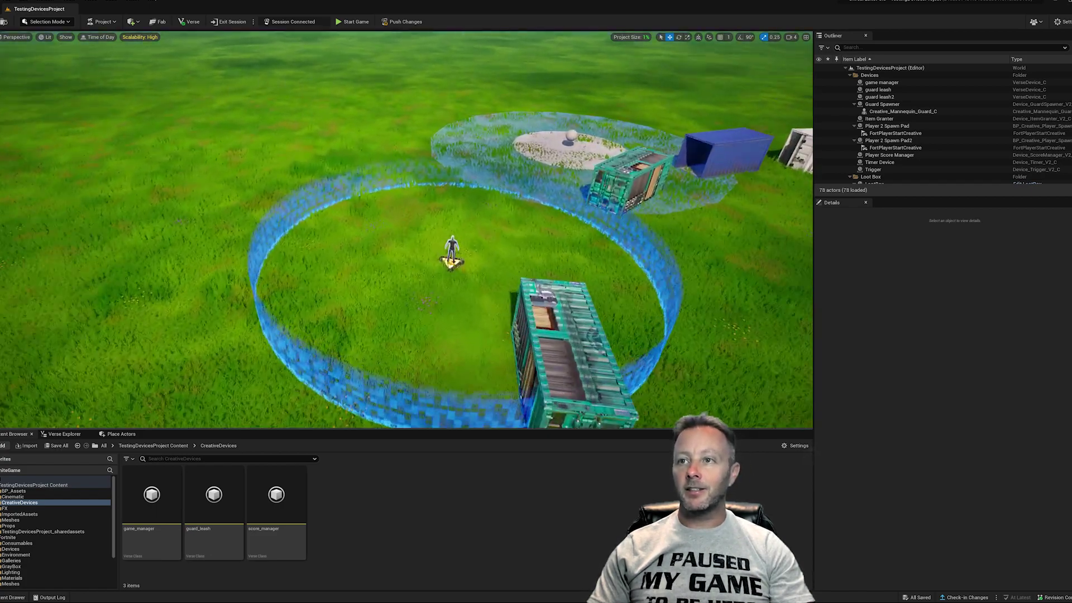
{"action": "double_click", "coordinate": [882, 104]}
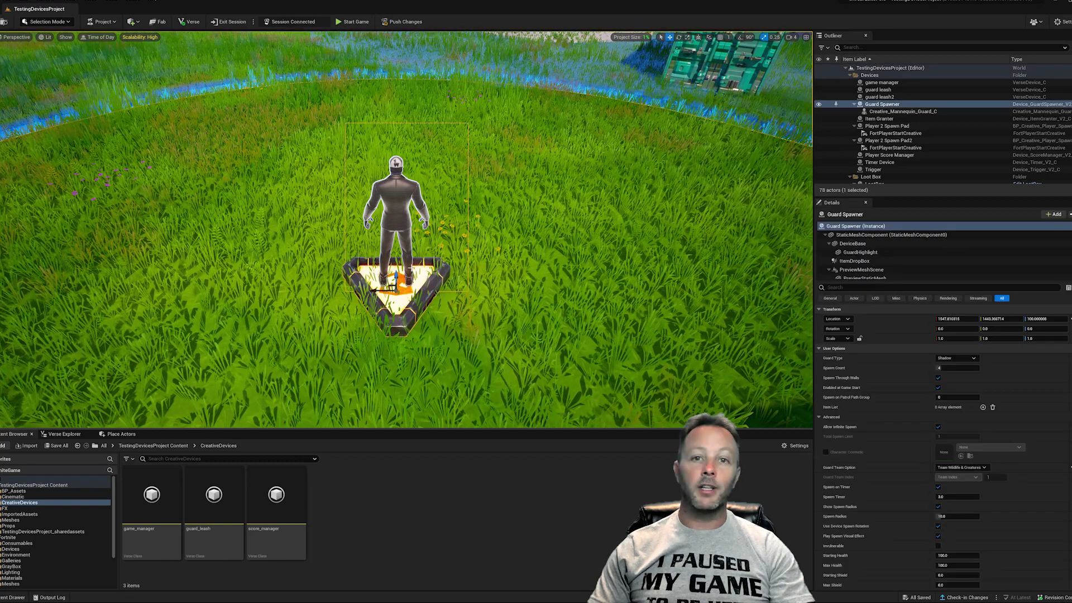
{"action": "right_click_drag", "start_coordinate": [406, 230], "coordinate": [436, 229]}
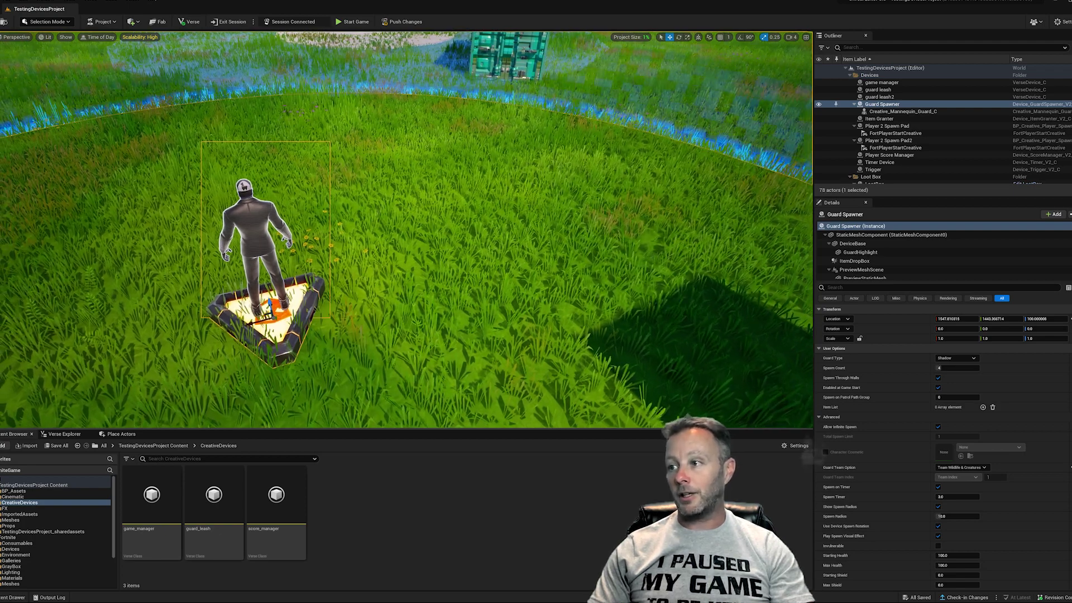
{"action": "scroll", "coordinate": [341, 218], "scroll_direction": "down", "scroll_amount": 10}
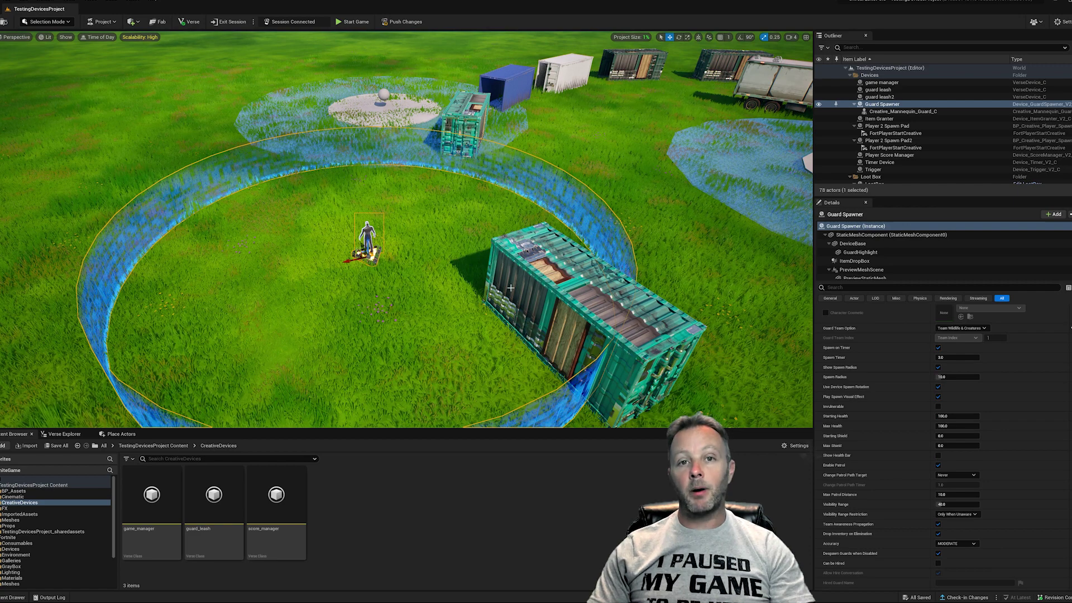
{"action": "mouse_move", "coordinate": [835, 507]}
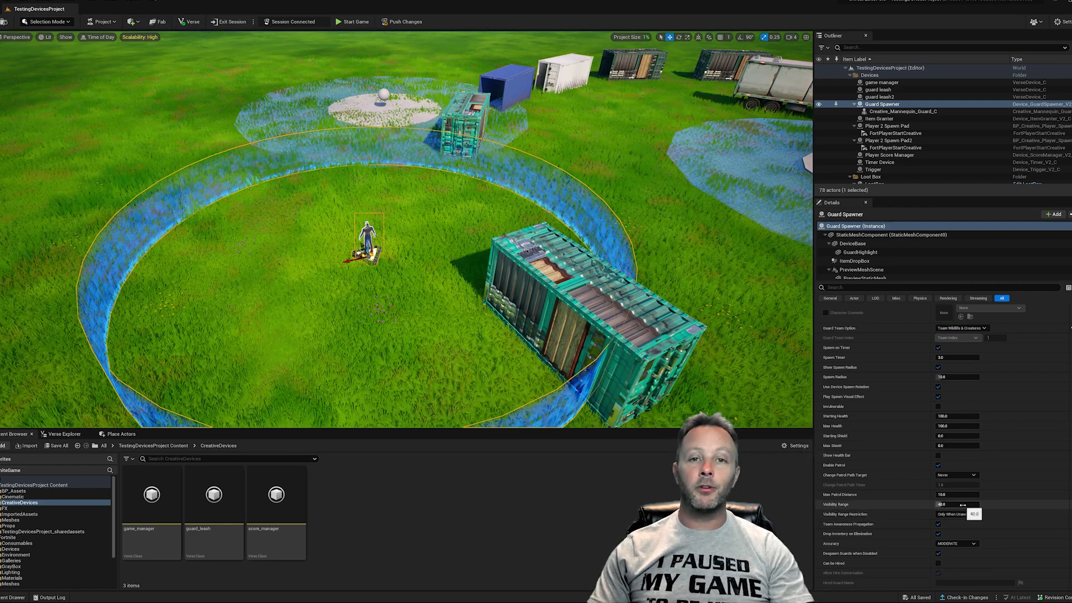
Step: Select the guard leash sphere above the nearer white disc to examine its inner and outer radius settings
{"action": "right_click_drag", "start_coordinate": [614, 252], "coordinate": [659, 235]}
{"action": "key", "text": "w"}
{"action": "right_click_drag", "start_coordinate": [336, 338], "coordinate": [491, 315]}
{"action": "key", "text": "s"}
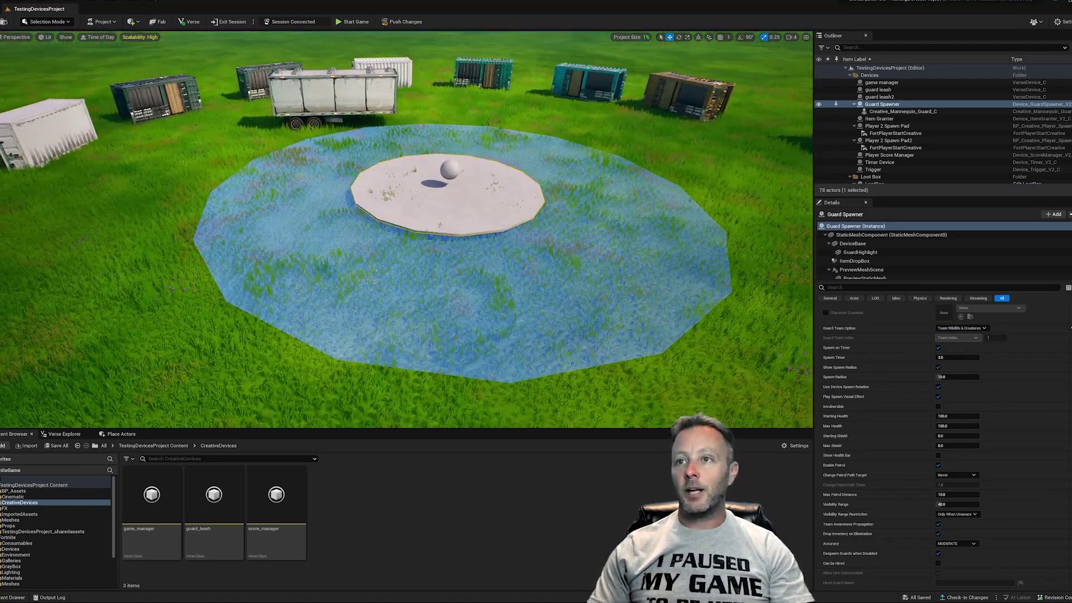
{"action": "left_click", "coordinate": [419, 206]}
{"action": "left_click", "coordinate": [452, 170]}
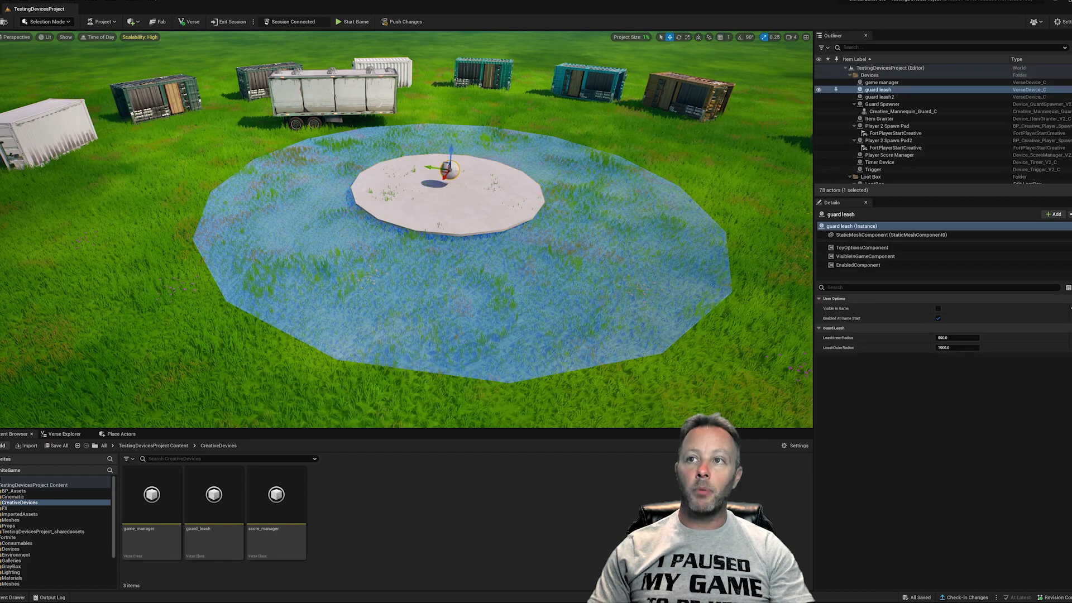
Step: Select the large blue cylinder around the guard leash sphere, collapsing the Landscape group in the scene list
{"action": "left_click", "coordinate": [572, 309]}
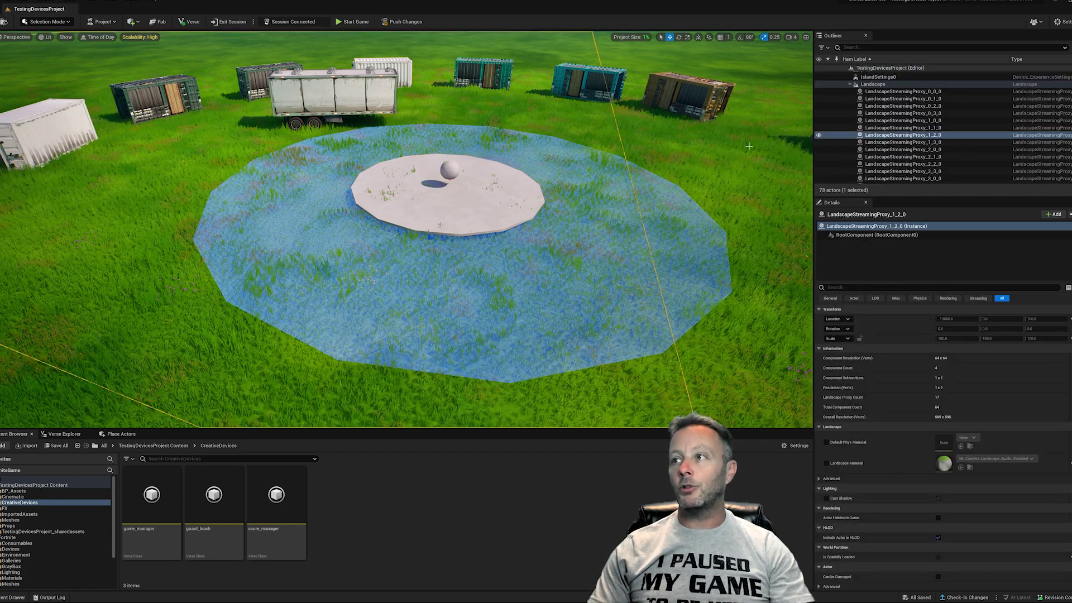
{"action": "left_click", "coordinate": [850, 84]}
{"action": "left_click", "coordinate": [877, 86]}
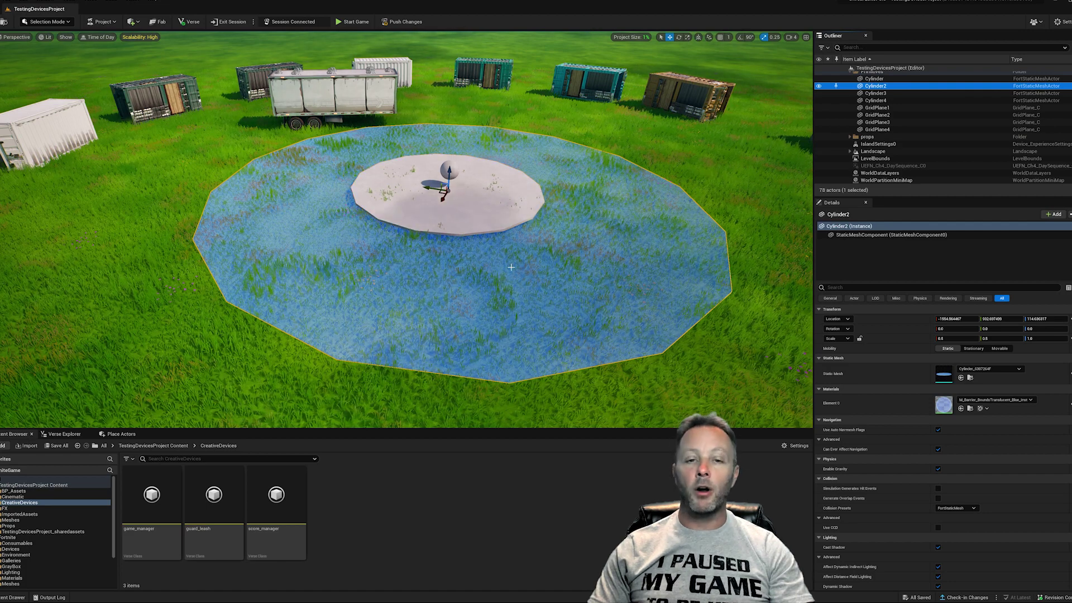
Step: Switch to Modeling Mode to view the shape creation tools, and return to Selection Mode
{"action": "left_click", "coordinate": [60, 23]}
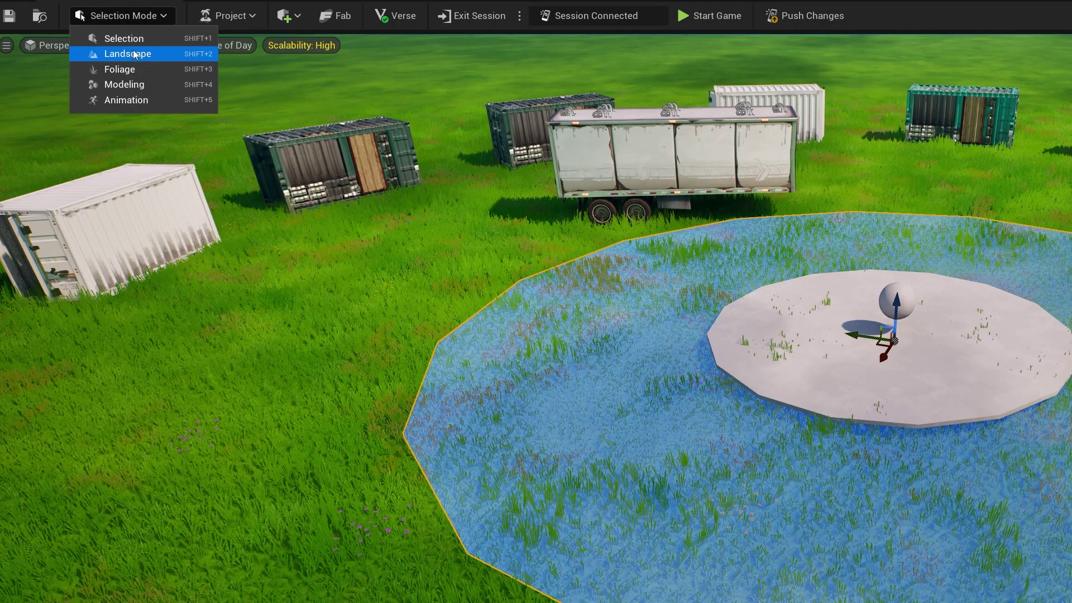
{"action": "left_click", "coordinate": [124, 84]}
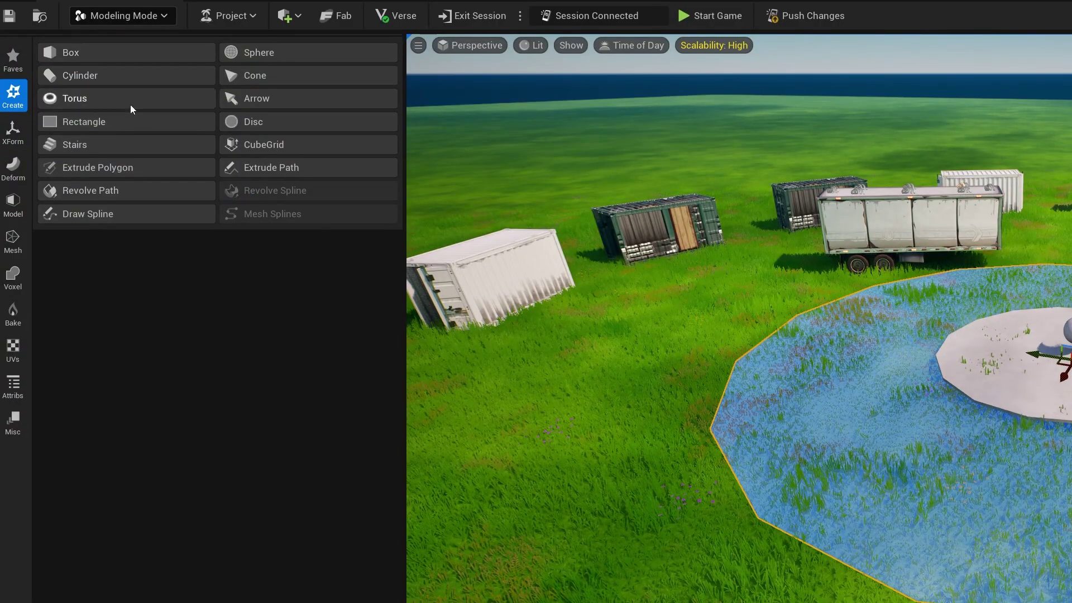
{"action": "left_click", "coordinate": [142, 15]}
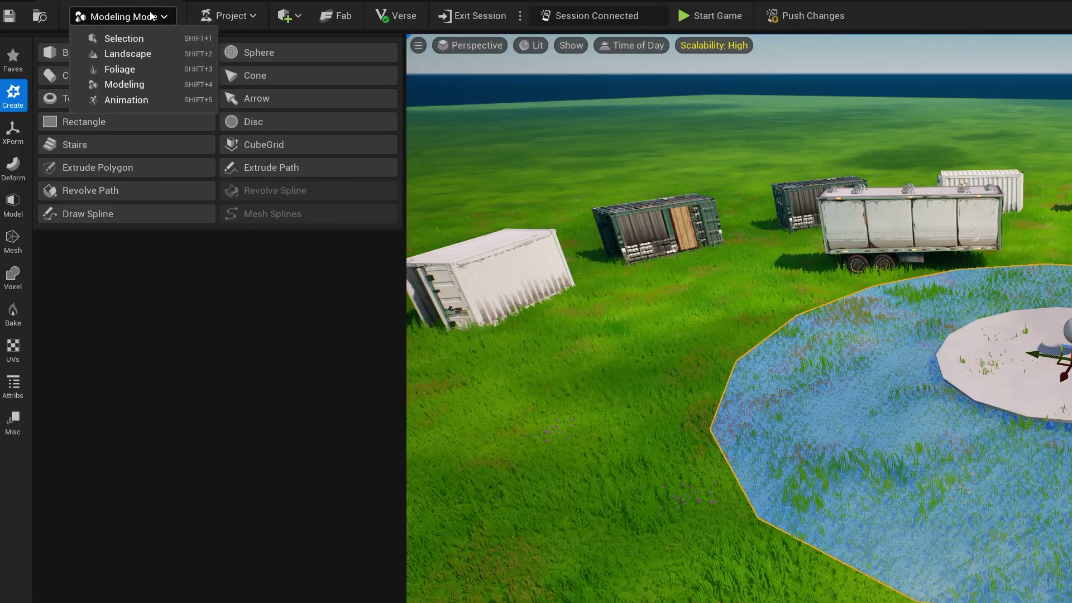
{"action": "left_click", "coordinate": [147, 43]}
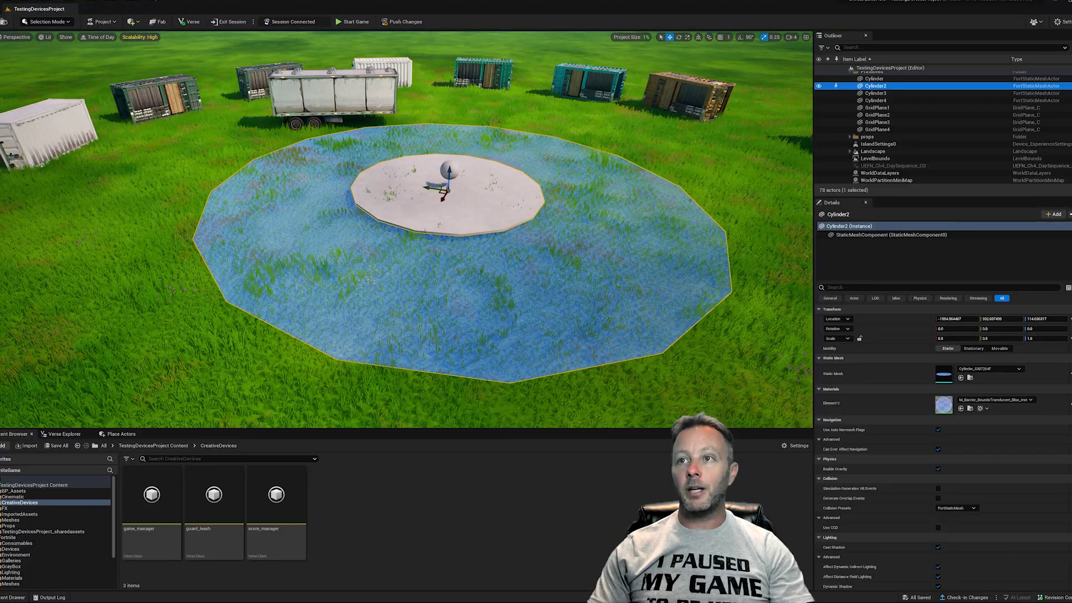
Step: Select the guard leash sphere and the Guard Spawner in turn to examine their options and positions
{"action": "left_click", "coordinate": [454, 170]}
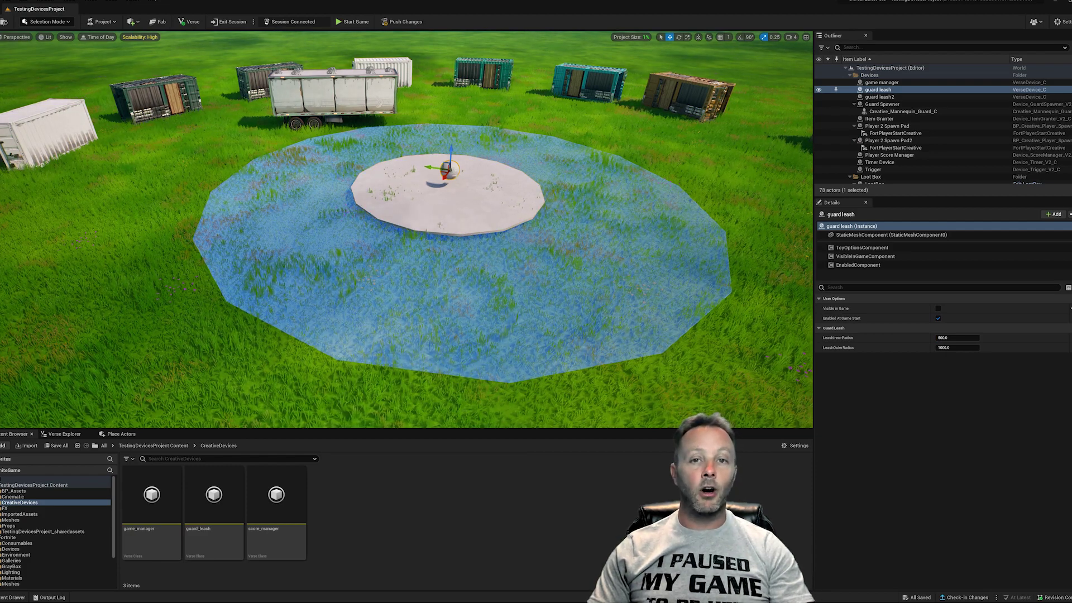
{"action": "right_click_drag", "start_coordinate": [453, 176], "coordinate": [335, 195]}
{"action": "left_click", "coordinate": [238, 204]}
{"action": "left_click", "coordinate": [235, 202]}
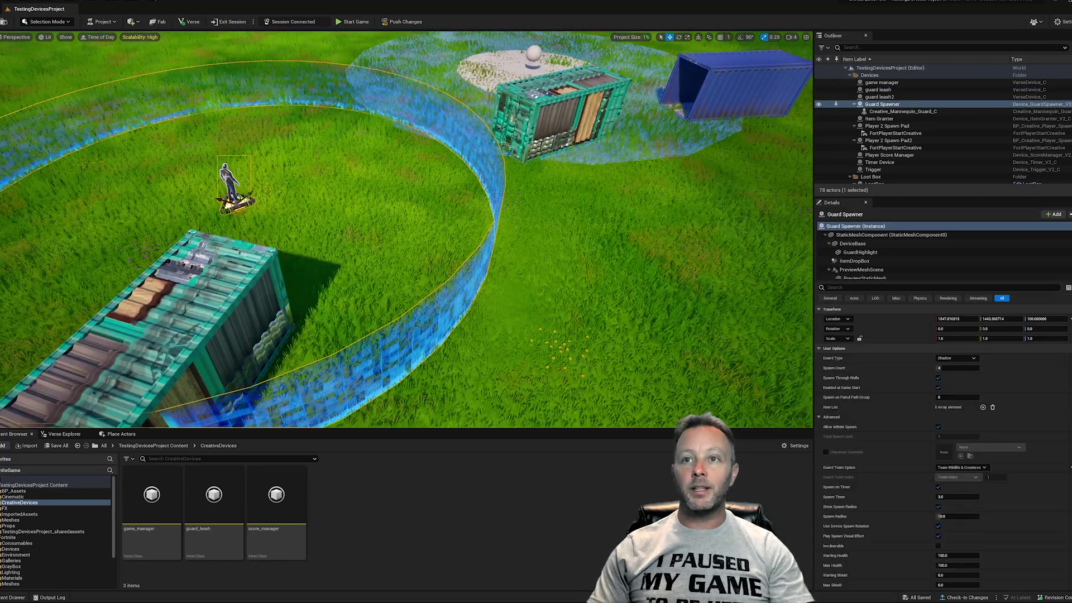
{"action": "right_click_drag", "start_coordinate": [247, 191], "coordinate": [469, 193]}
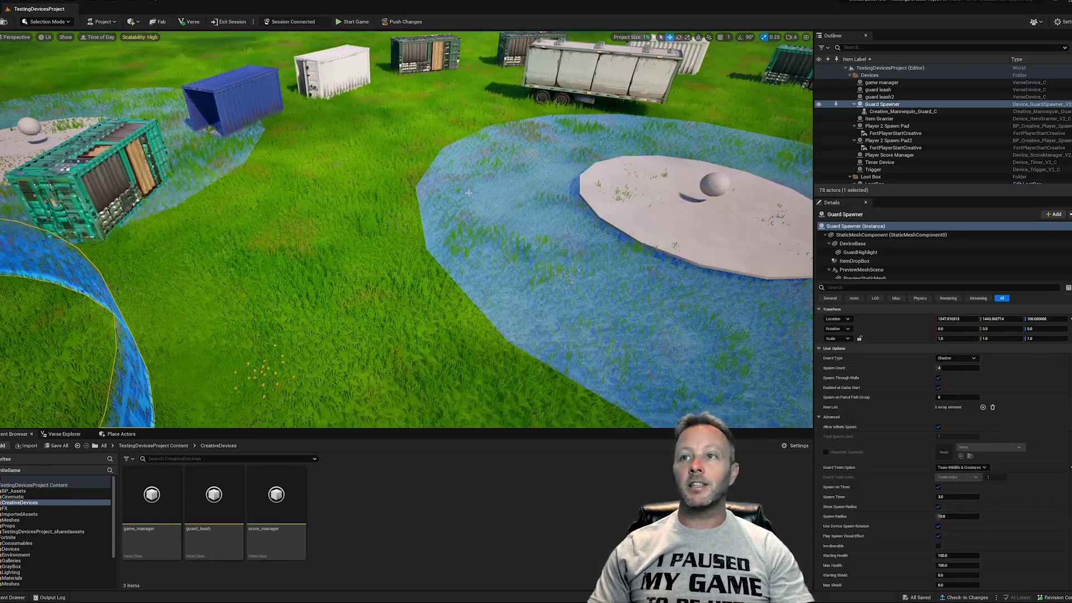
Step: Change the static mesh of the guard leash device's mesh component to Cone
{"action": "left_click", "coordinate": [707, 186]}
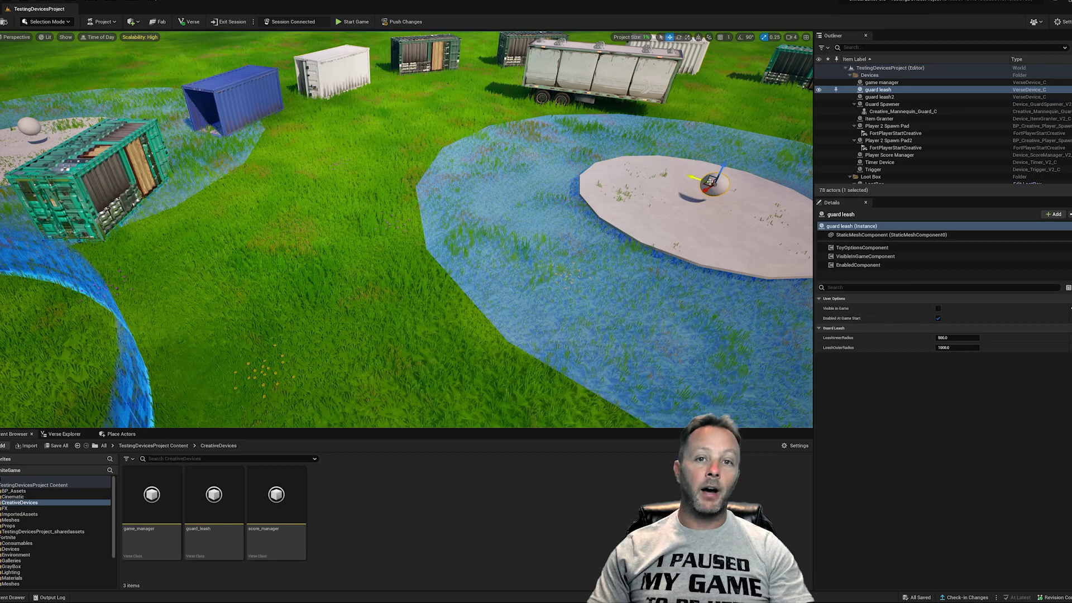
{"action": "key", "text": "f"}
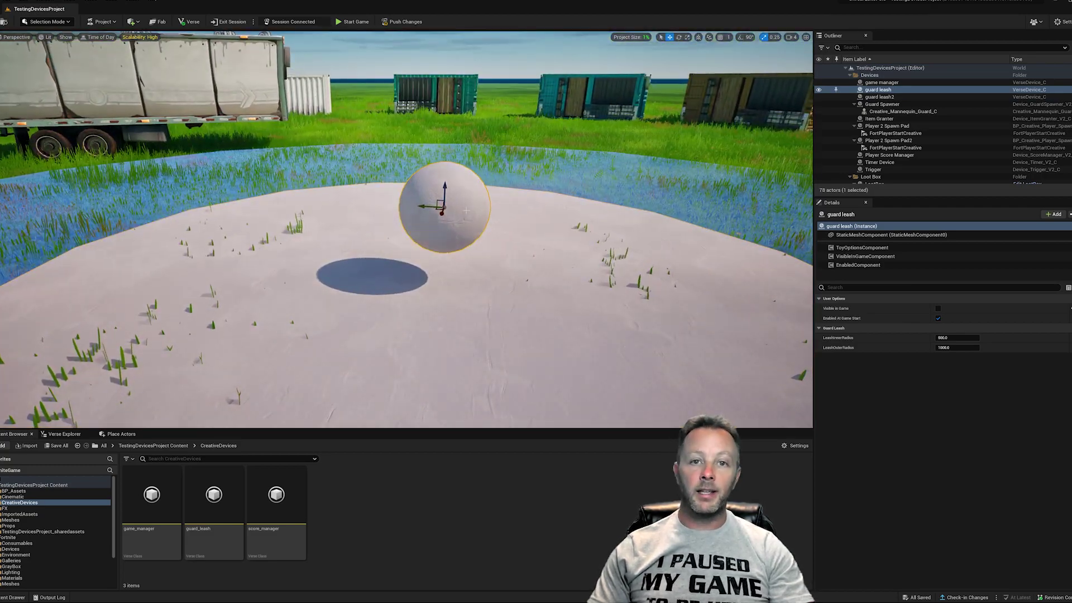
{"action": "scroll", "coordinate": [407, 229], "scroll_direction": "down", "scroll_amount": 5}
{"action": "left_click", "coordinate": [864, 236]}
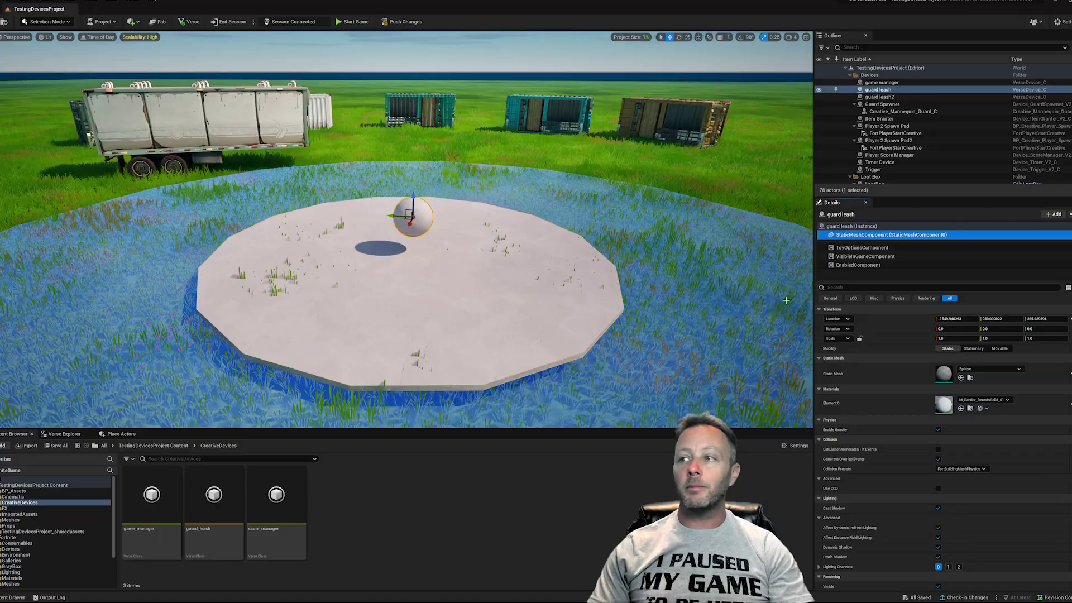
{"action": "left_click", "coordinate": [990, 369]}
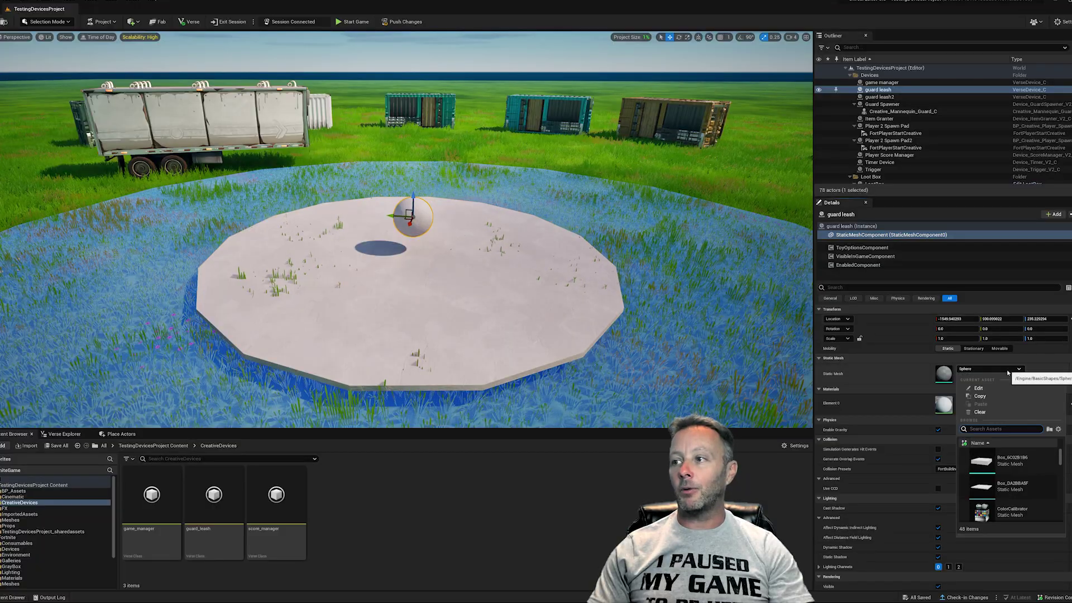
{"action": "scroll", "coordinate": [1019, 464], "scroll_direction": "down", "scroll_amount": 2}
{"action": "left_click", "coordinate": [1012, 483]}
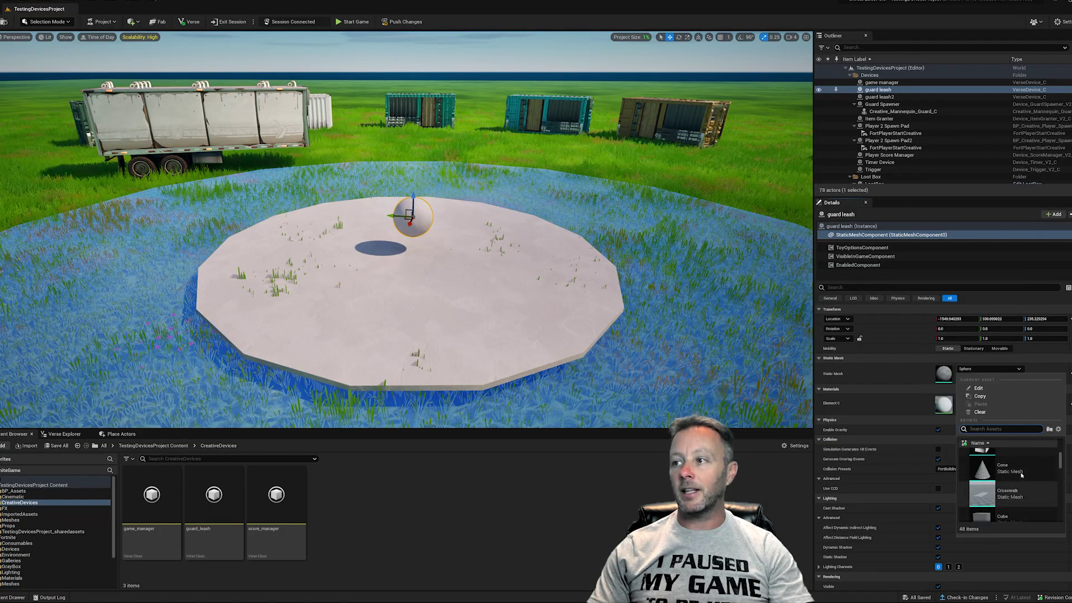
Step: Set the guard leash device's static mesh back to Sphere
{"action": "right_click_drag", "start_coordinate": [407, 229], "coordinate": [252, 259]}
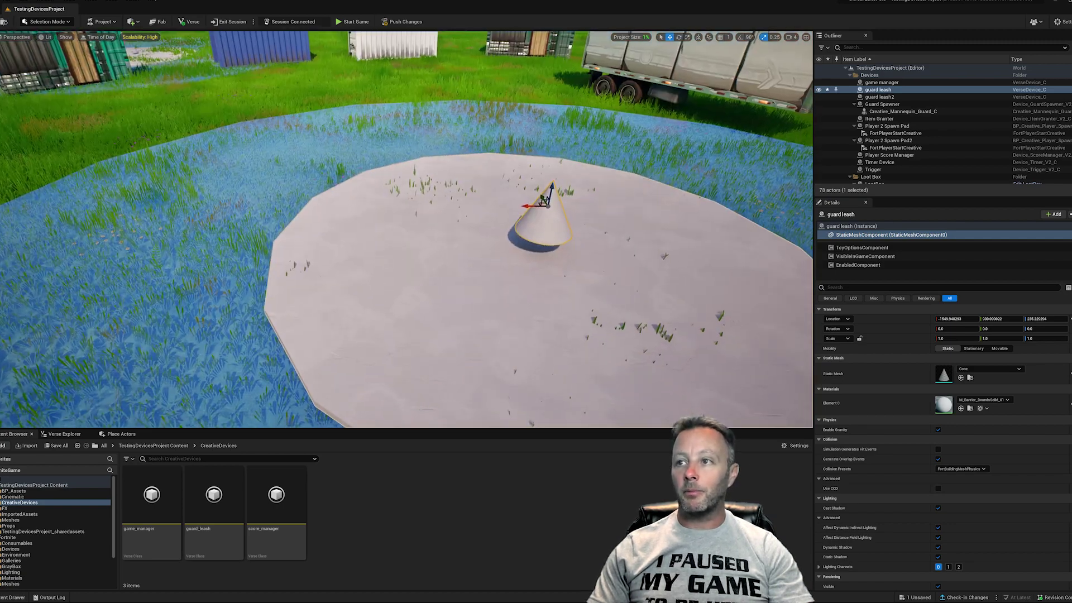
{"action": "left_click", "coordinate": [982, 370]}
{"action": "scroll", "coordinate": [1026, 464], "scroll_direction": "down", "scroll_amount": 2}
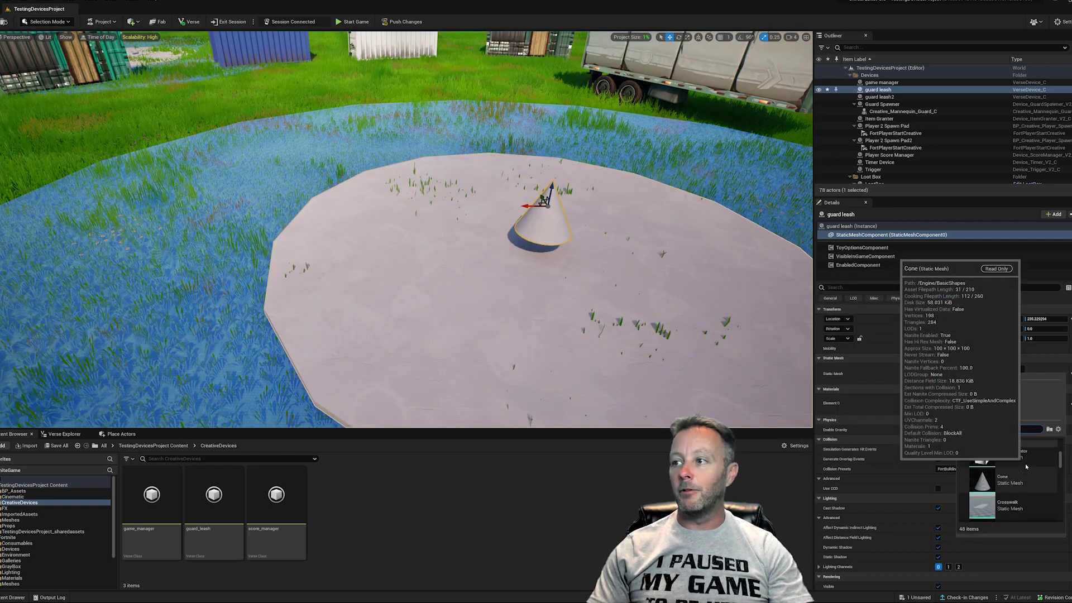
{"action": "scroll", "coordinate": [1025, 467], "scroll_direction": "down", "scroll_amount": 10}
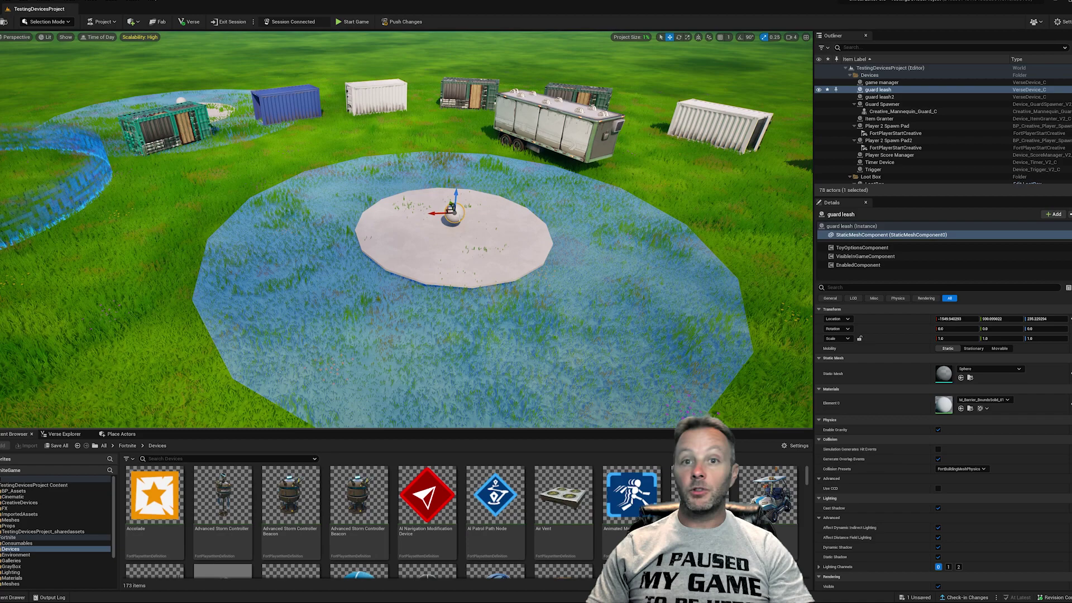
Step: Select the game manager and the first guard leash sphere in turn to examine their device options
{"action": "right_click_drag", "start_coordinate": [407, 229], "coordinate": [302, 195]}
{"action": "right_click_drag", "start_coordinate": [417, 249], "coordinate": [463, 257]}
{"action": "left_click", "coordinate": [417, 248]}
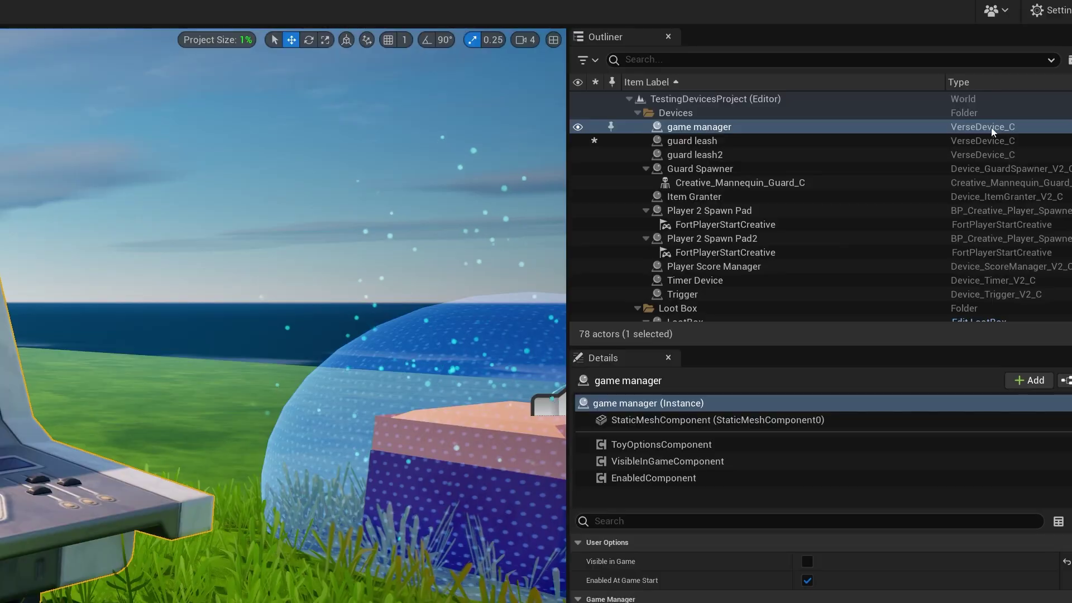
{"action": "right_click_drag", "start_coordinate": [249, 429], "coordinate": [184, 469]}
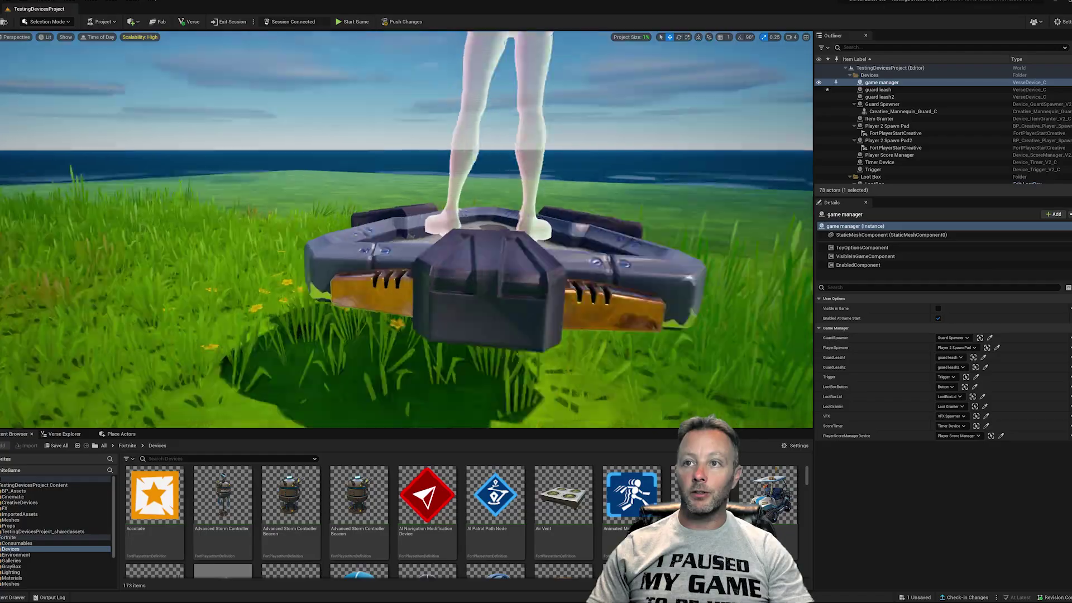
{"action": "right_click_drag", "start_coordinate": [517, 198], "coordinate": [497, 153]}
{"action": "left_click", "coordinate": [517, 198]}
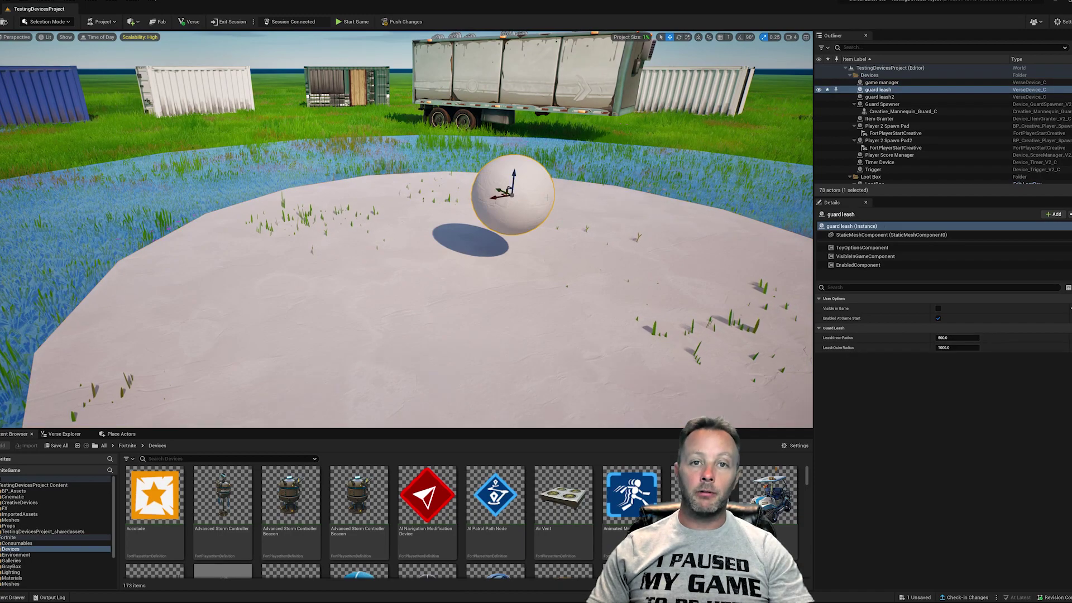
Step: Select the guard leash2 sphere and examine its inner and outer radius markers from above
{"action": "right_click_drag", "start_coordinate": [547, 182], "coordinate": [326, 168]}
{"action": "key", "text": "w"}
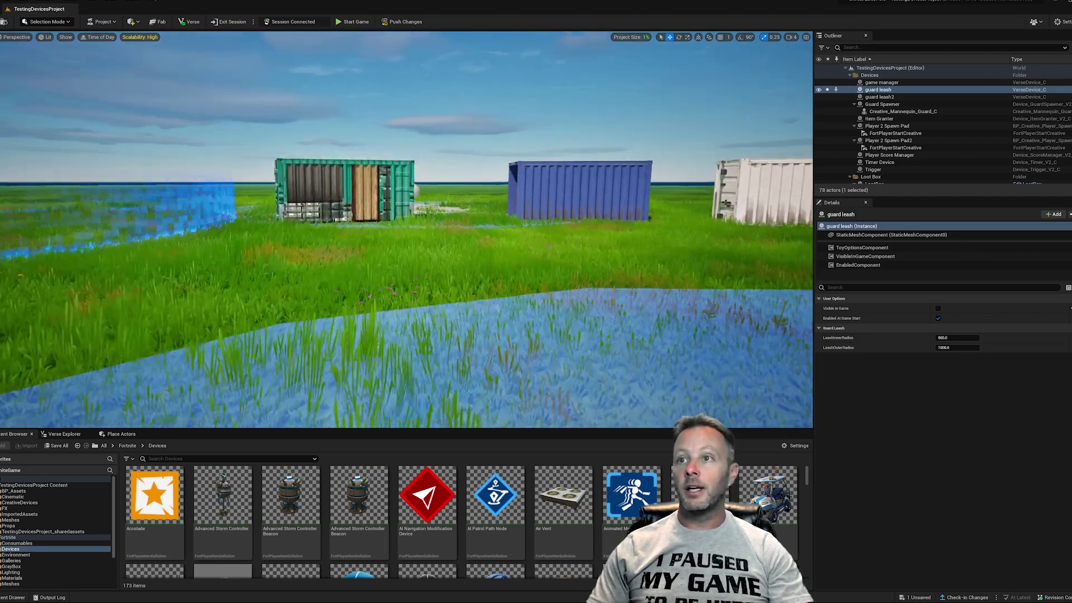
{"action": "key", "text": "w"}
{"action": "right_click_drag", "start_coordinate": [391, 257], "coordinate": [419, 201]}
{"action": "left_click", "coordinate": [418, 202]}
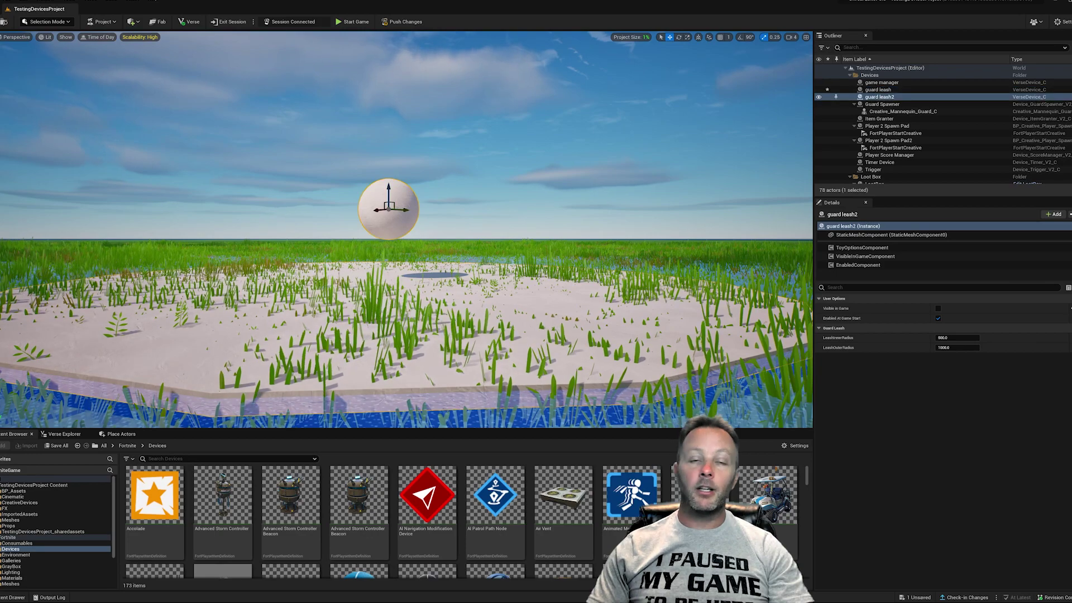
{"action": "key", "text": "s"}
{"action": "right_click_drag", "start_coordinate": [514, 250], "coordinate": [503, 391]}
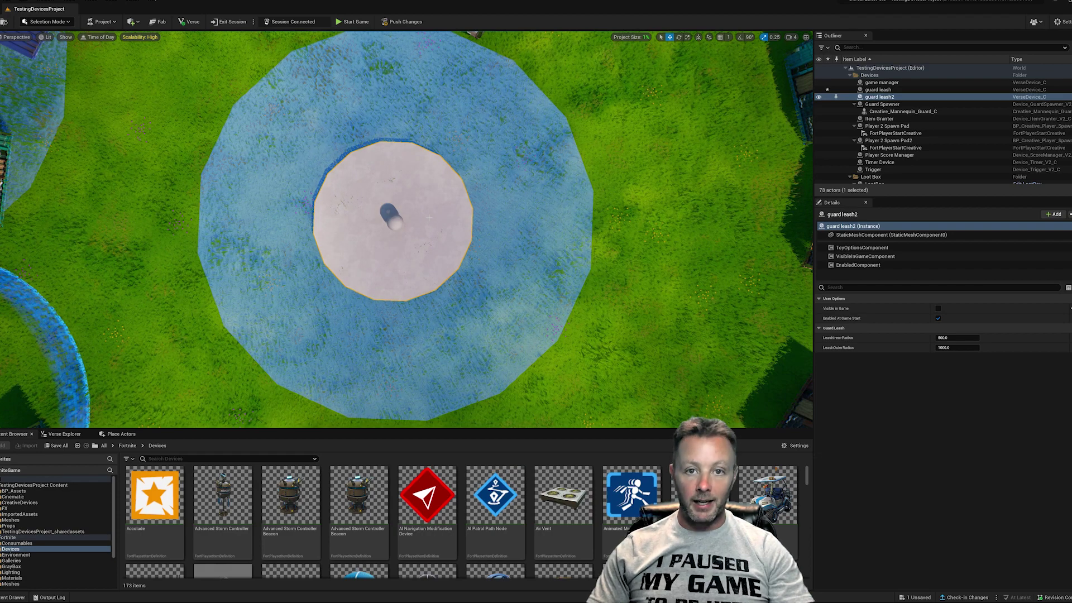
{"action": "scroll", "coordinate": [427, 218], "scroll_direction": "down", "scroll_amount": 5}
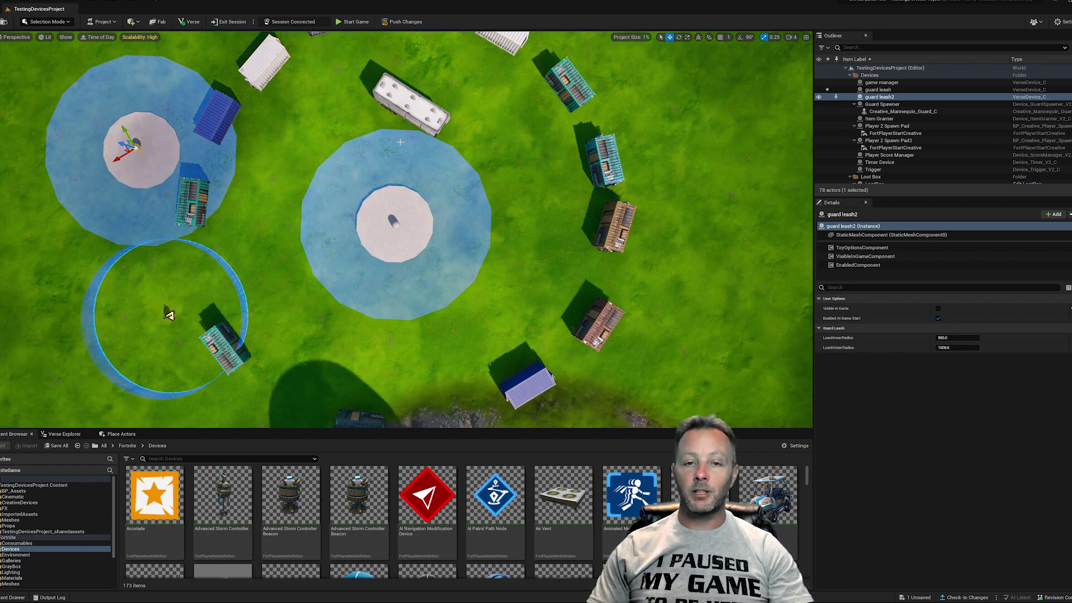
Step: Look over the game manager console, the loot box and the trigger device in the level
{"action": "right_click_drag", "start_coordinate": [397, 148], "coordinate": [587, 140]}
{"action": "key", "text": "w"}
{"action": "right_click_drag", "start_coordinate": [407, 229], "coordinate": [413, 140]}
{"action": "right_click_drag", "start_coordinate": [365, 201], "coordinate": [364, 202]}
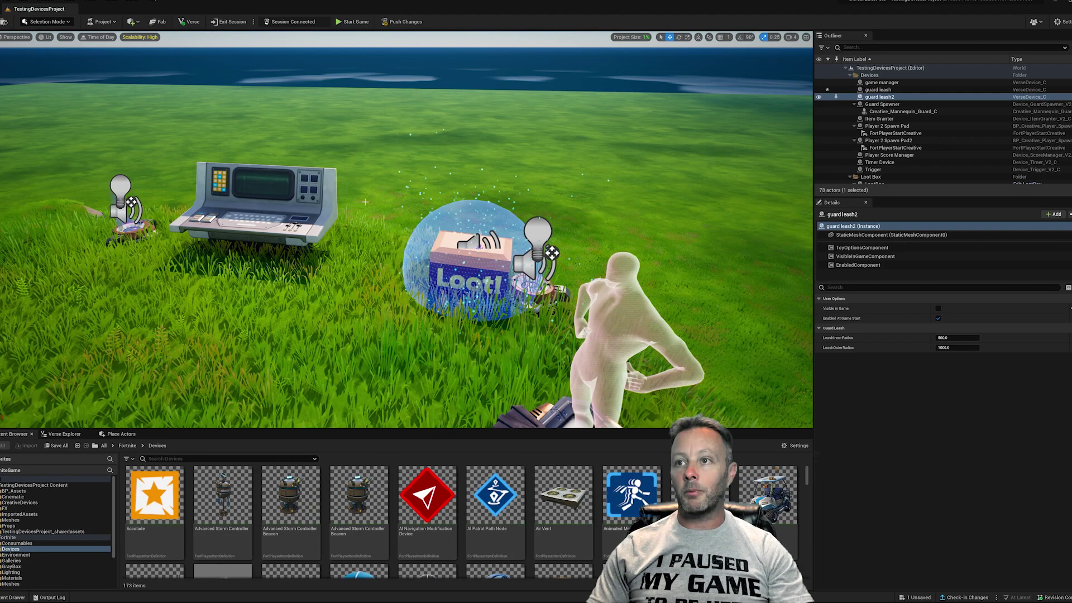
{"action": "right_click_drag", "start_coordinate": [459, 284], "coordinate": [347, 290]}
{"action": "key", "text": "w"}
{"action": "key", "text": "w"}
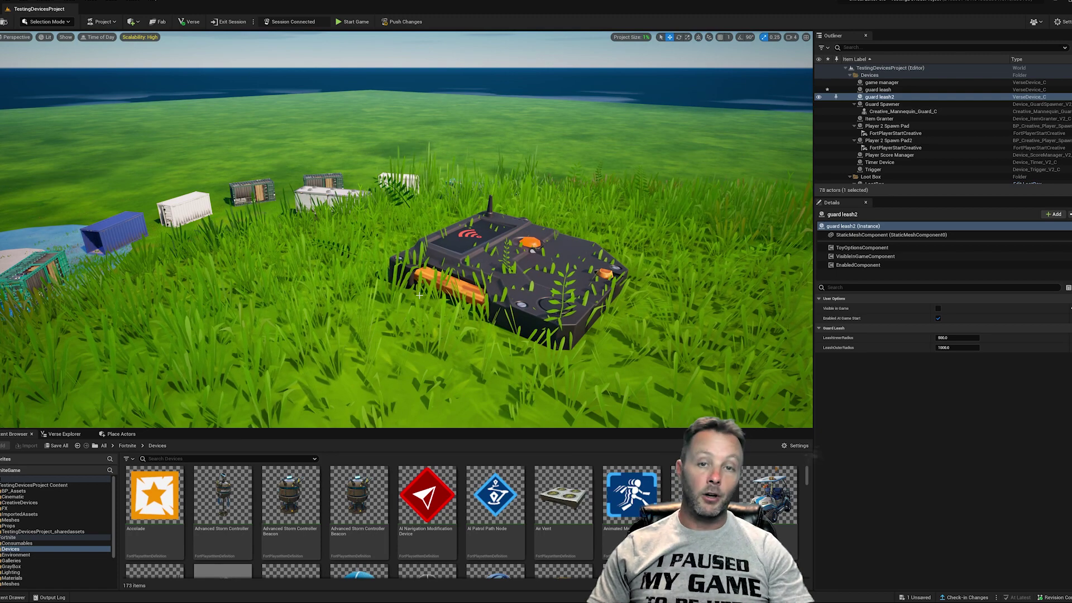
Step: Switch to Visual Studio Code and look over the guard_leash class in guard_leash.verse
{"action": "key", "text": "alt+Tab"}
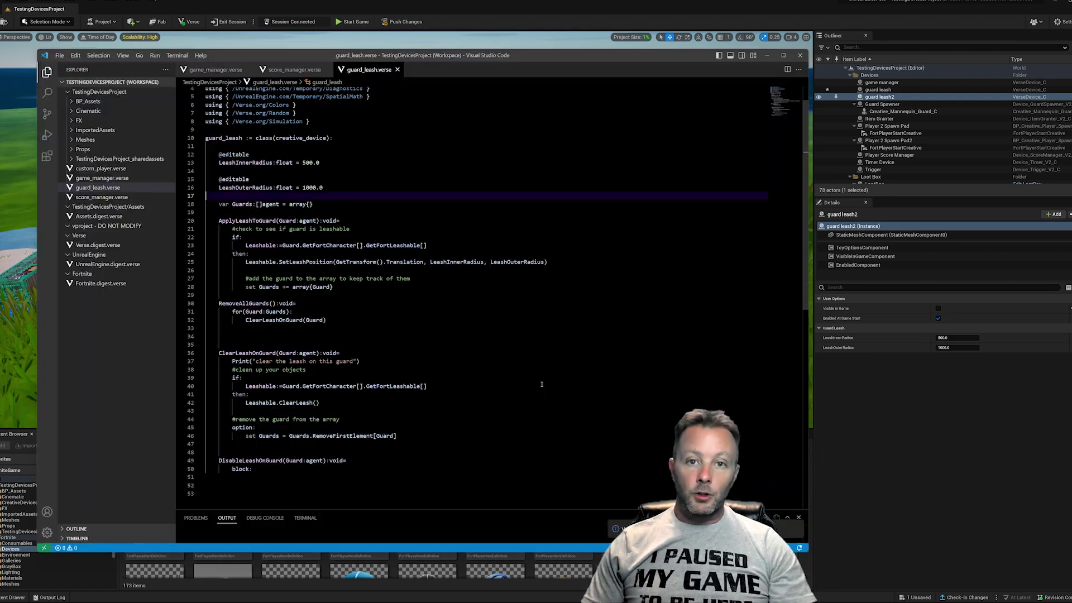
{"action": "left_click", "coordinate": [463, 384]}
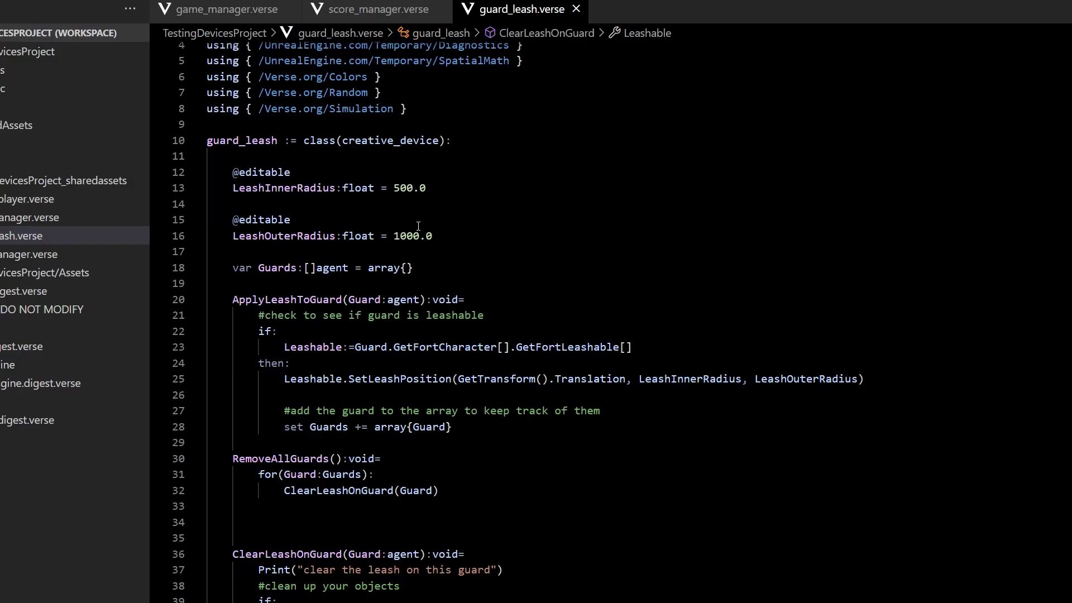
{"action": "left_click_drag", "start_coordinate": [222, 140], "coordinate": [290, 601]}
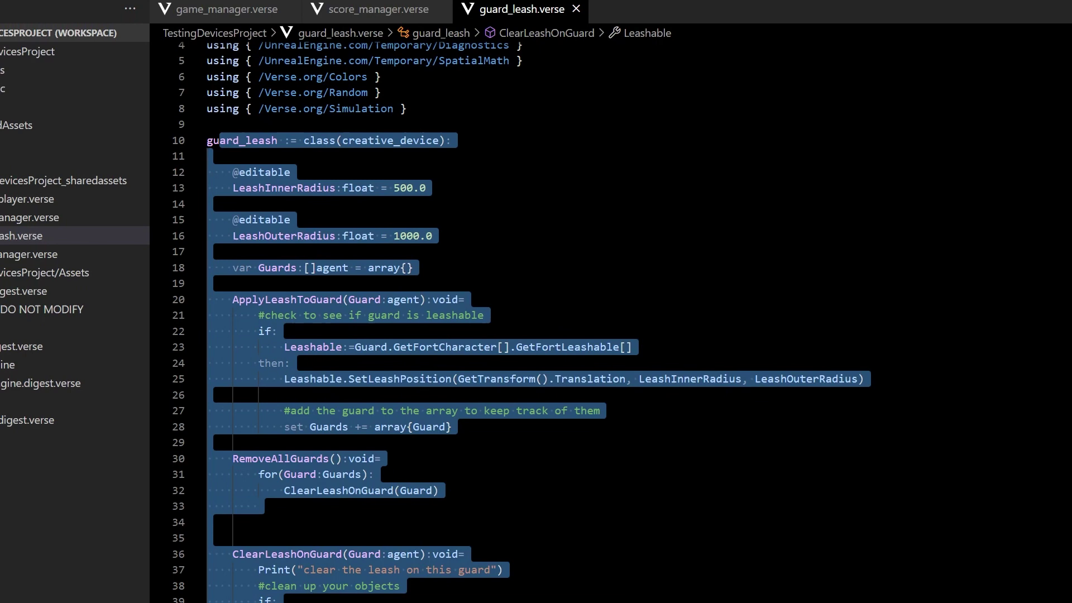
{"action": "key", "text": "Escape"}
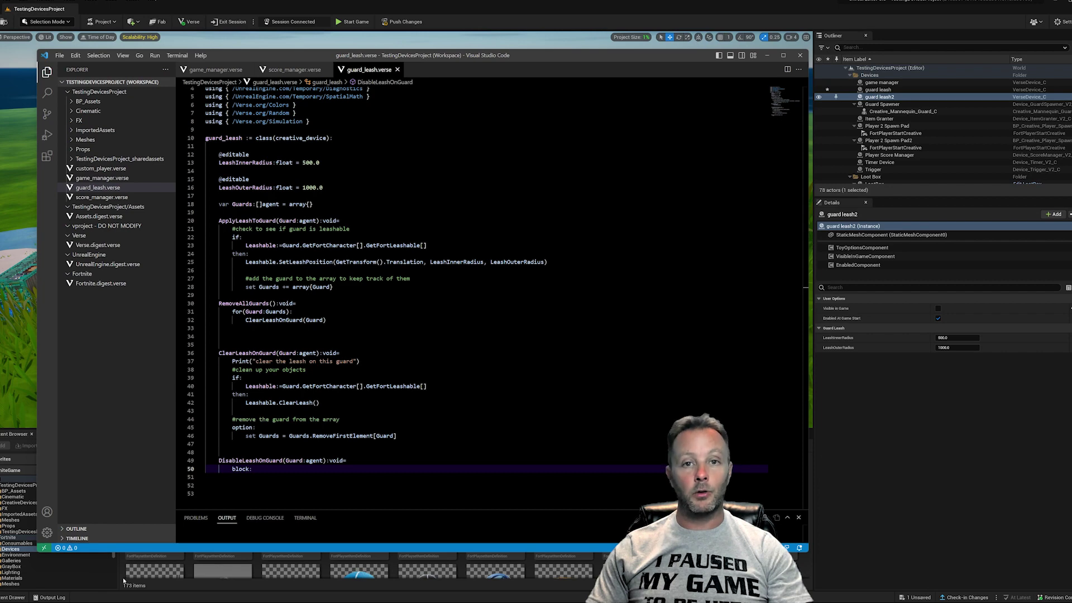
Step: Return to UEFN, view the CreativeDevices folder, and find the Verse Explorer command for adding a new Verse file to TestingDevicesProject
{"action": "left_click", "coordinate": [124, 581]}
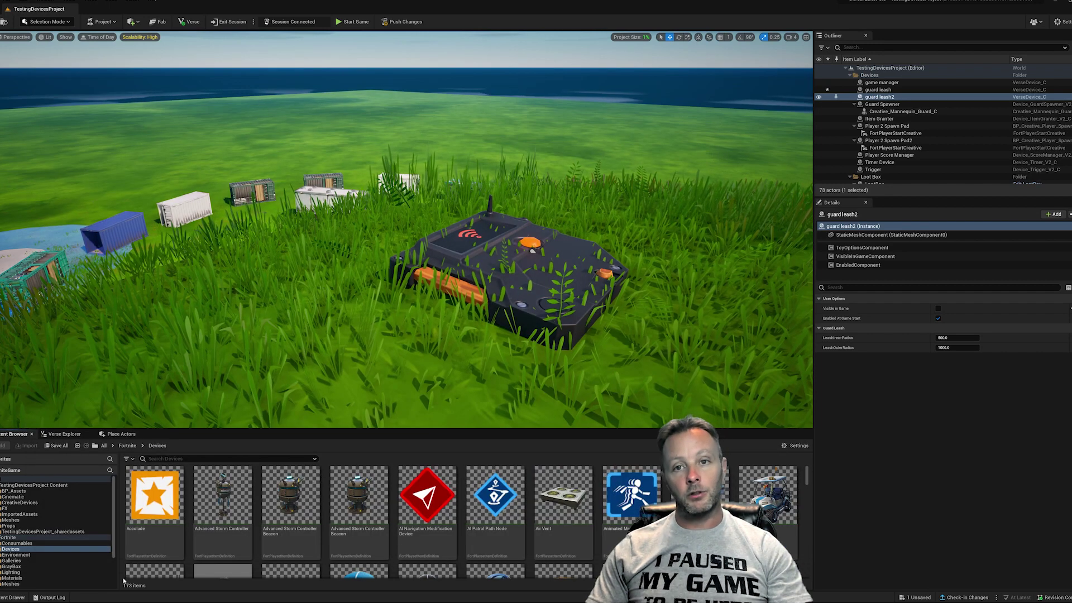
{"action": "left_click", "coordinate": [18, 503]}
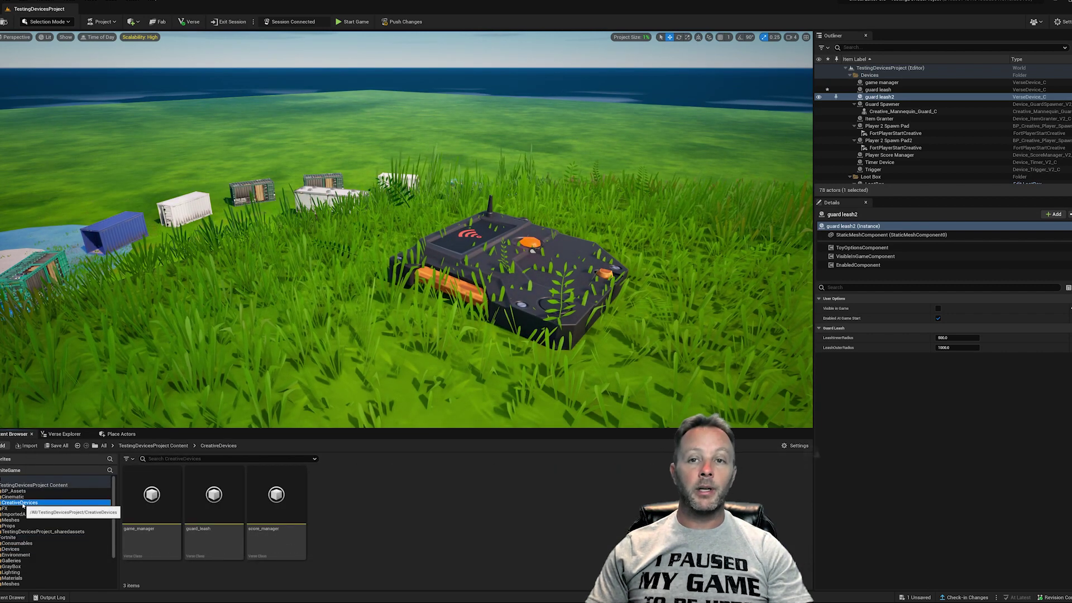
{"action": "left_click", "coordinate": [56, 434]}
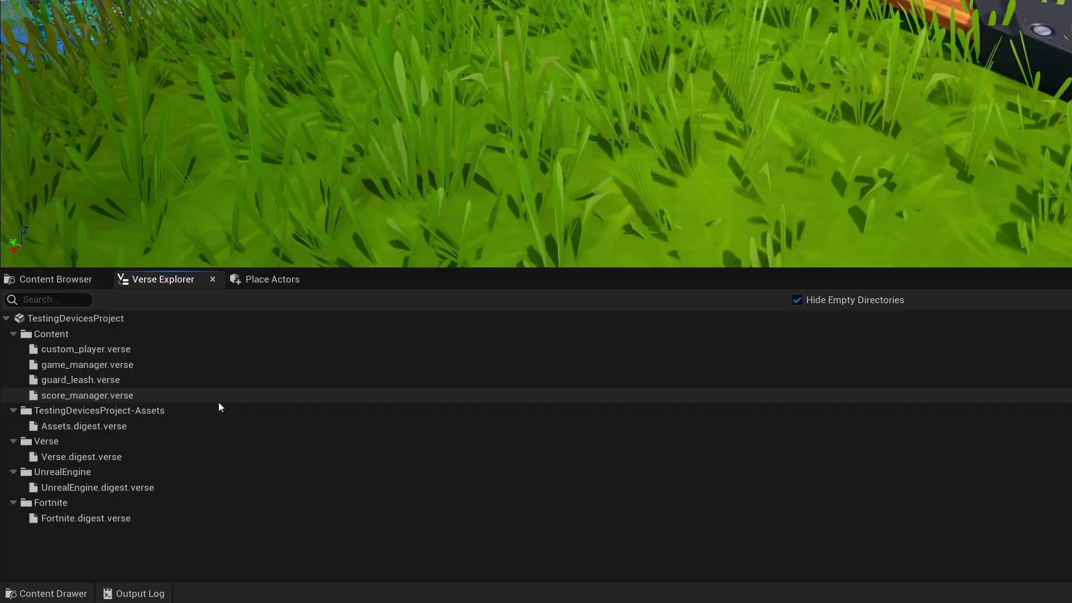
{"action": "right_click", "coordinate": [98, 320]}
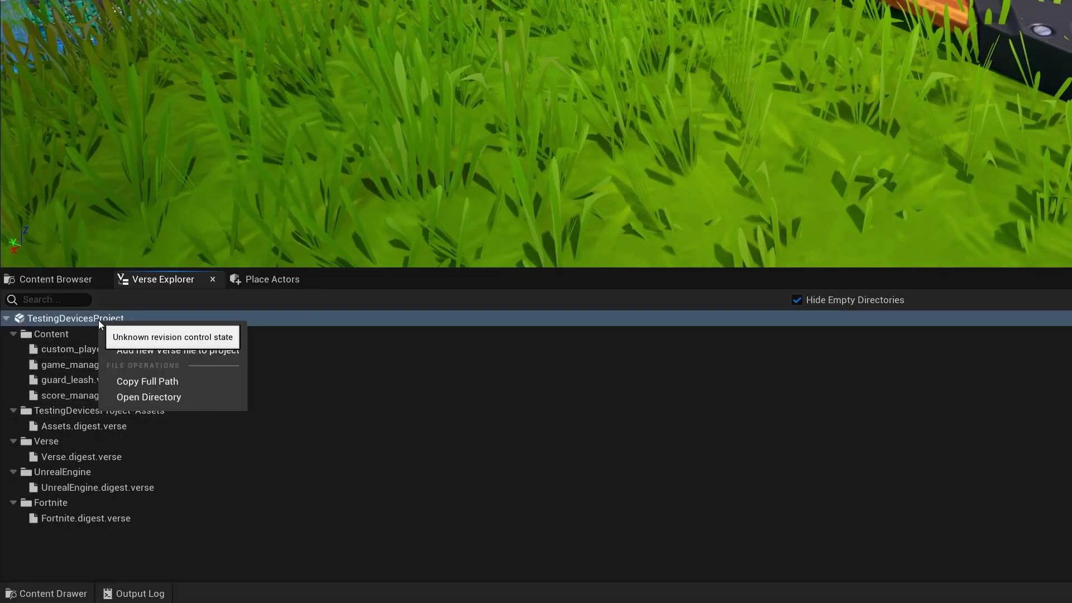
{"action": "left_click", "coordinate": [193, 349]}
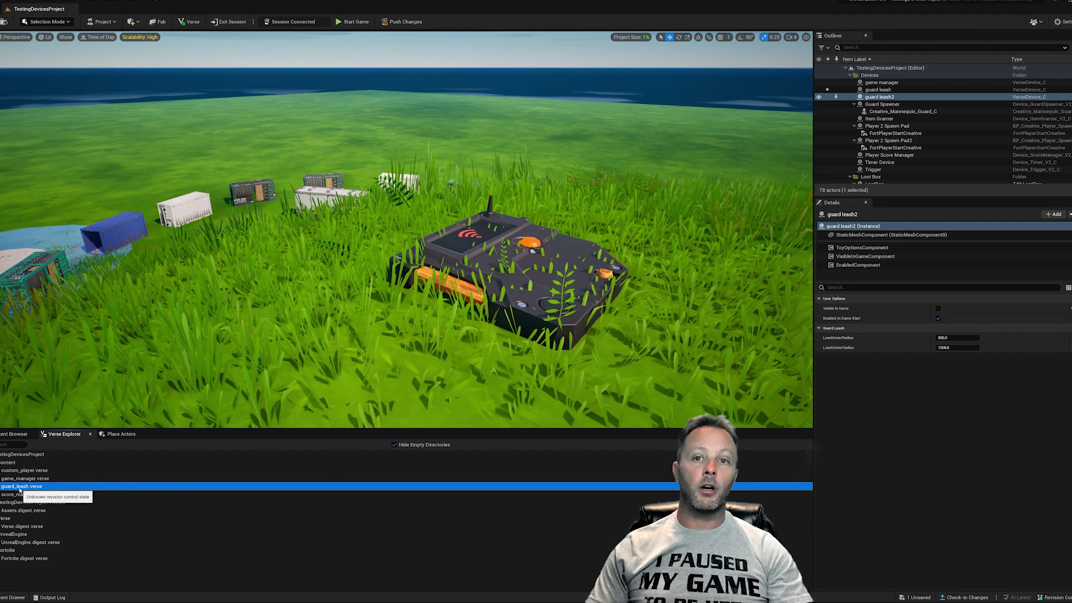
Step: Open guard_leash.verse from the Verse Explorer and examine its using statements and the guard_leash creative_device class declaration
{"action": "double_click", "coordinate": [20, 487]}
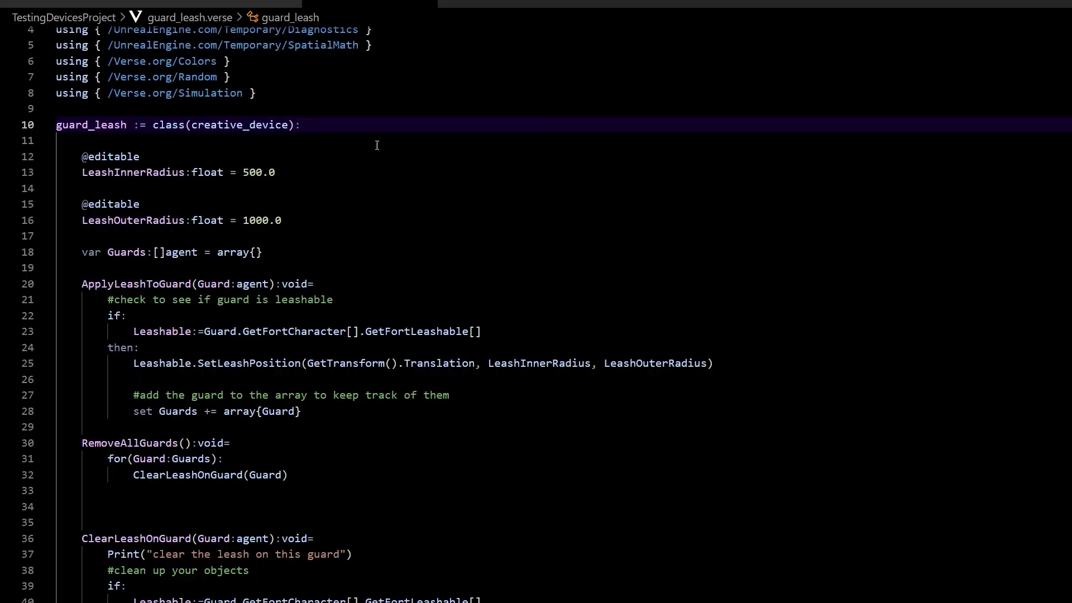
{"action": "scroll", "coordinate": [401, 208], "scroll_direction": "up", "scroll_amount": 1}
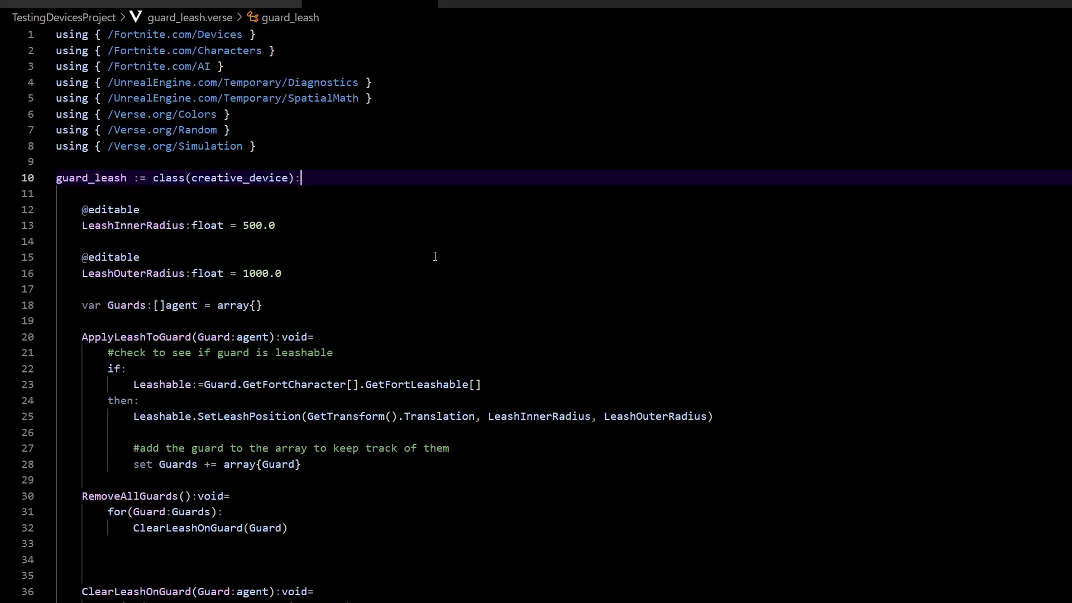
{"action": "left_click_drag", "start_coordinate": [266, 147], "coordinate": [59, 30]}
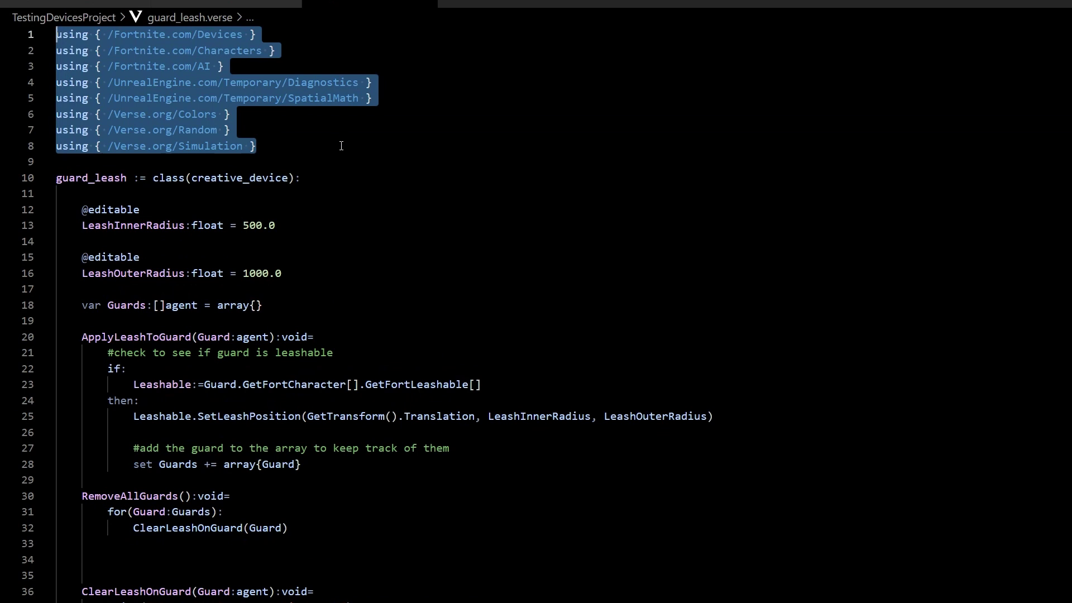
{"action": "double_click", "coordinate": [91, 178]}
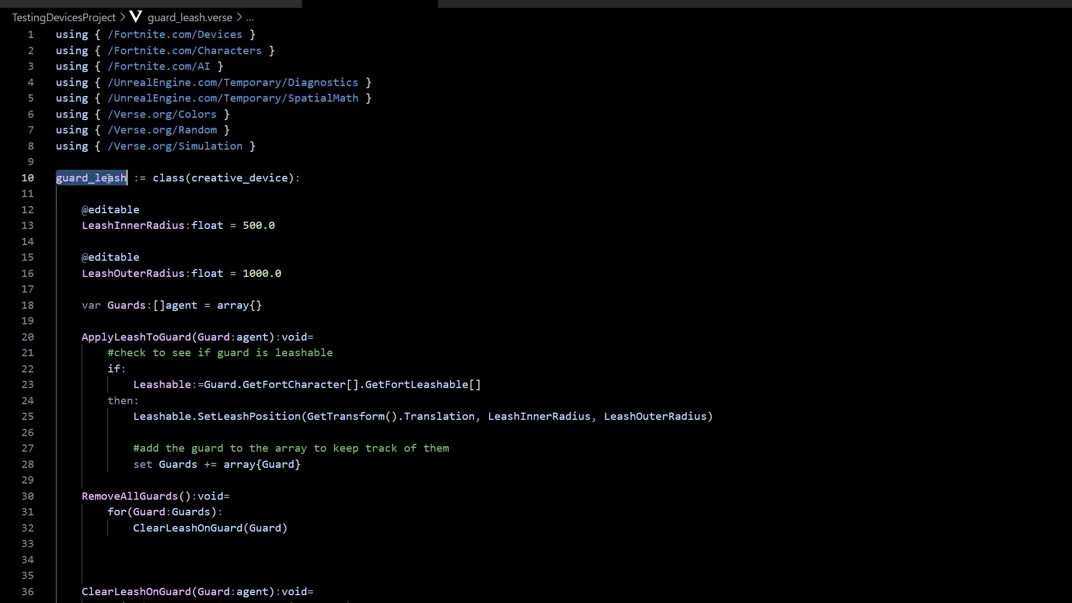
{"action": "double_click", "coordinate": [169, 178]}
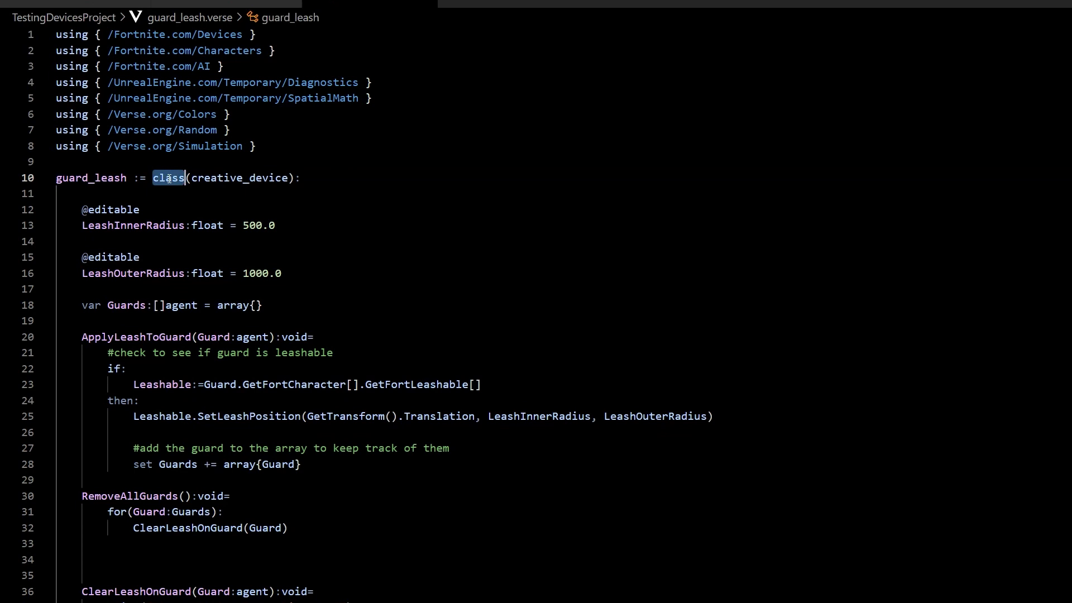
{"action": "double_click", "coordinate": [237, 178]}
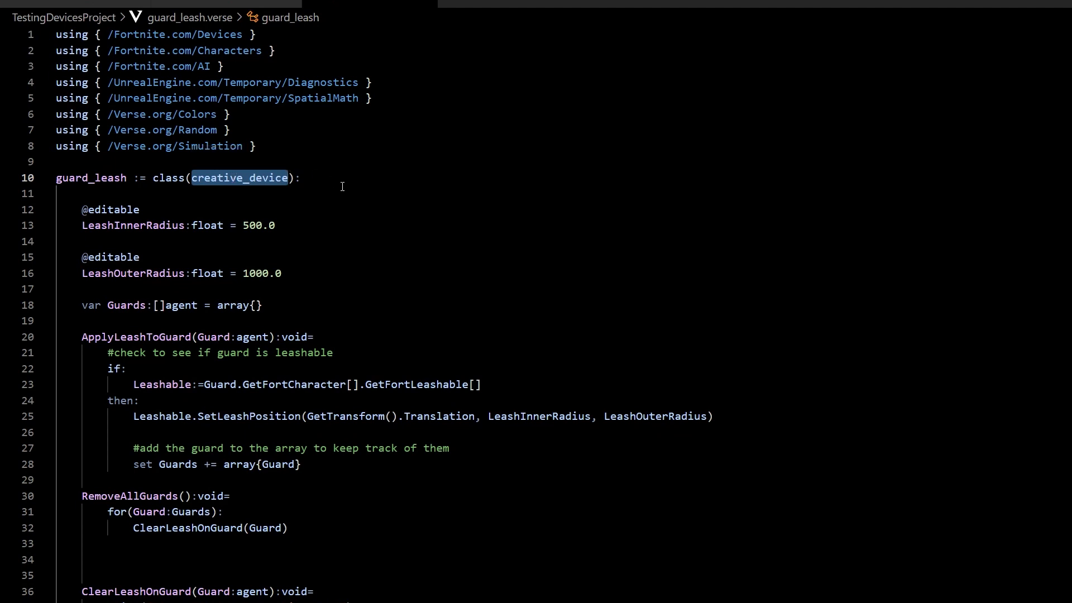
Step: Examine the editable LeashInnerRadius and LeashOuterRadius variables and the Guards agent array in the guard_leash class
{"action": "left_click_drag", "start_coordinate": [84, 213], "coordinate": [304, 277]}
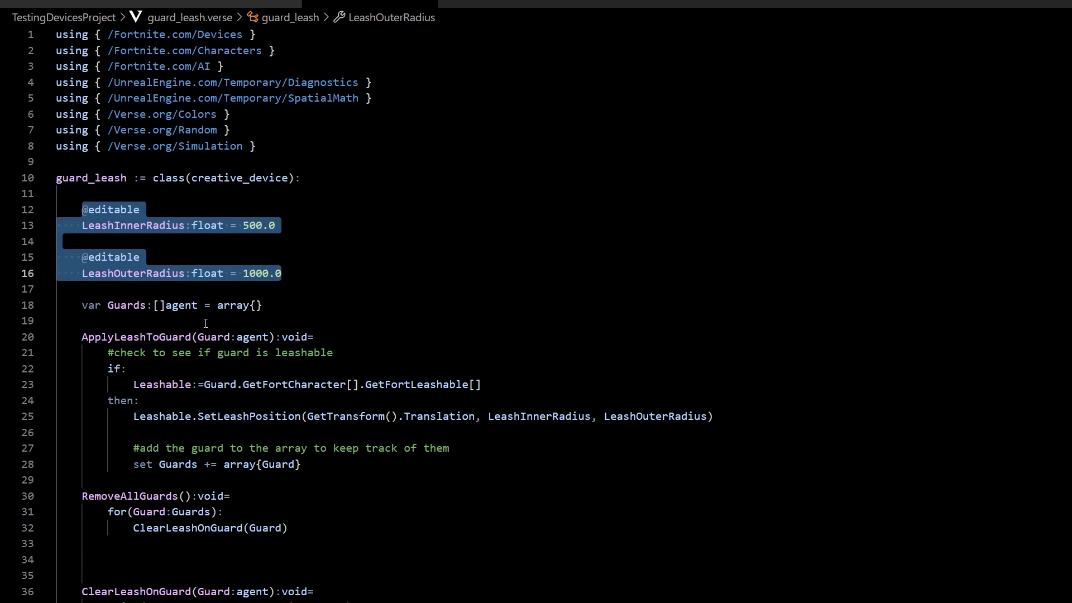
{"action": "key", "text": "Escape"}
{"action": "left_click_drag", "start_coordinate": [292, 224], "coordinate": [248, 226]}
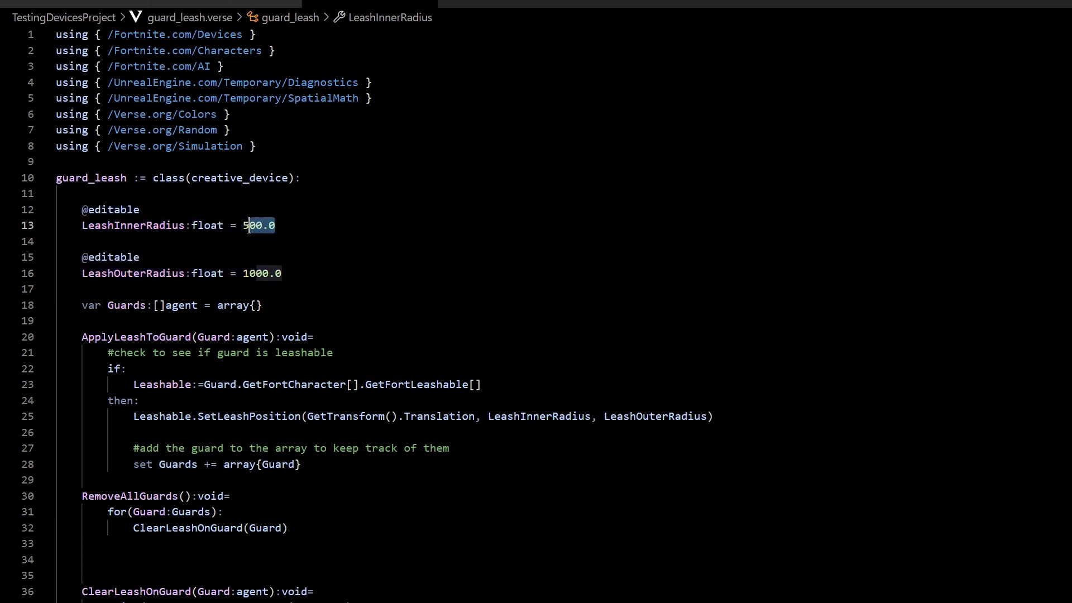
{"action": "left_click_drag", "start_coordinate": [148, 226], "coordinate": [143, 227]}
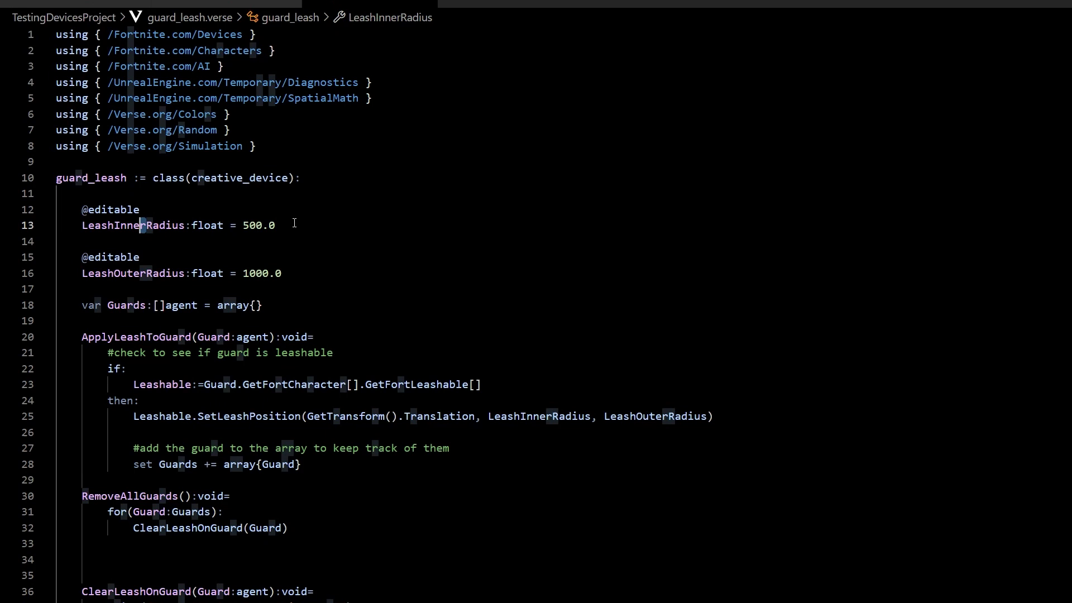
{"action": "left_click_drag", "start_coordinate": [294, 225], "coordinate": [242, 226]}
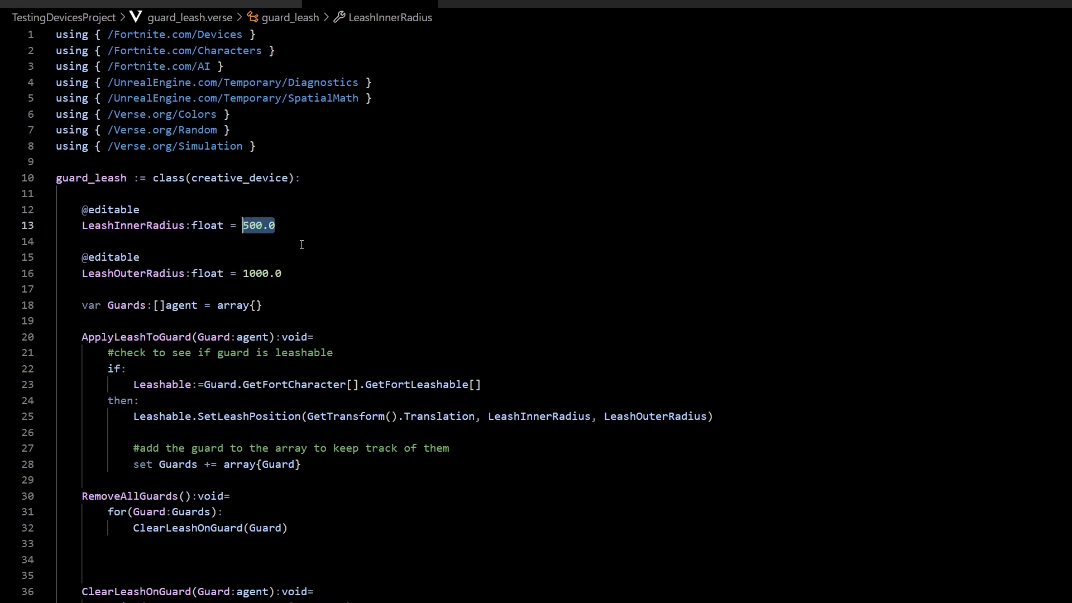
{"action": "left_click", "coordinate": [288, 225]}
{"action": "left_click", "coordinate": [284, 274]}
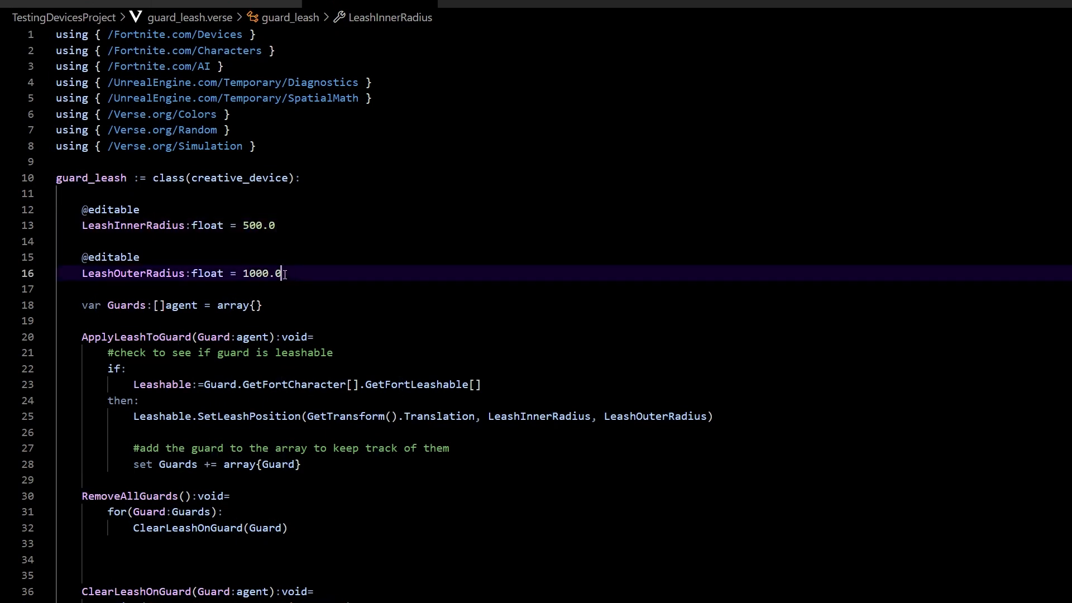
{"action": "left_click_drag", "start_coordinate": [284, 275], "coordinate": [88, 274]}
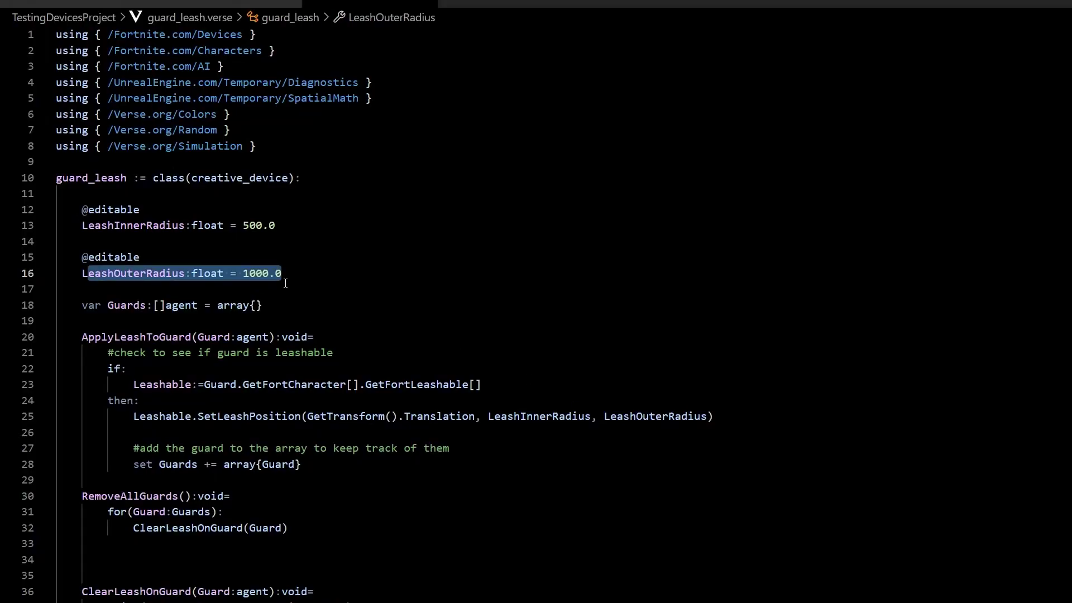
{"action": "left_click_drag", "start_coordinate": [85, 305], "coordinate": [275, 303]}
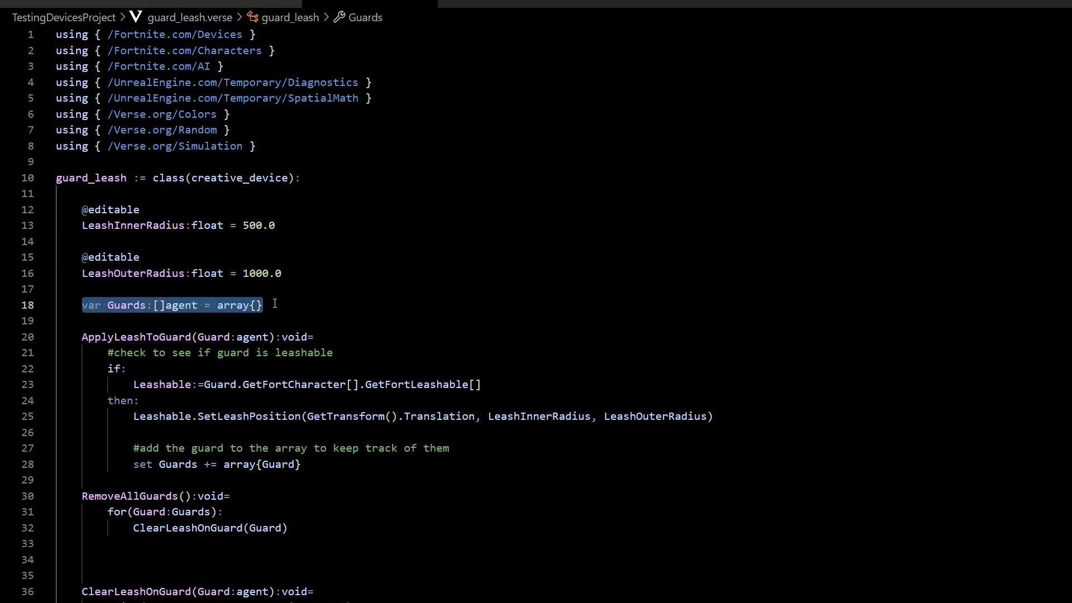
{"action": "left_click", "coordinate": [321, 305]}
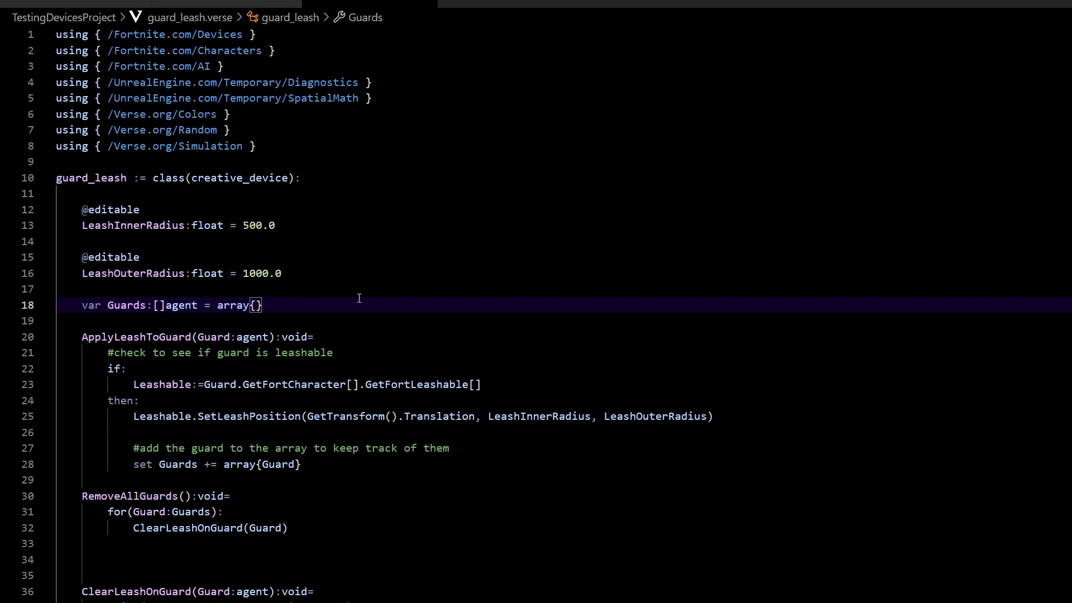
Step: Look over the Guards array and the ApplyLeashToGuard, RemoveAllGuards and ClearLeashOnGuard function definitions in guard_leash.verse
{"action": "left_click_drag", "start_coordinate": [303, 300], "coordinate": [139, 305]}
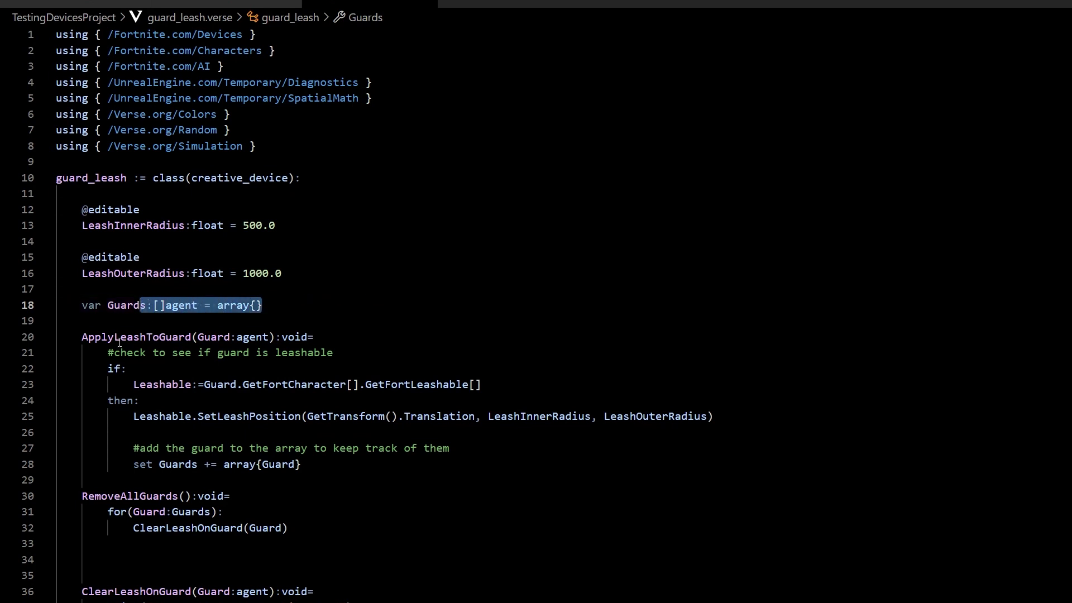
{"action": "left_click_drag", "start_coordinate": [76, 334], "coordinate": [527, 588]}
{"action": "left_click", "coordinate": [528, 588]}
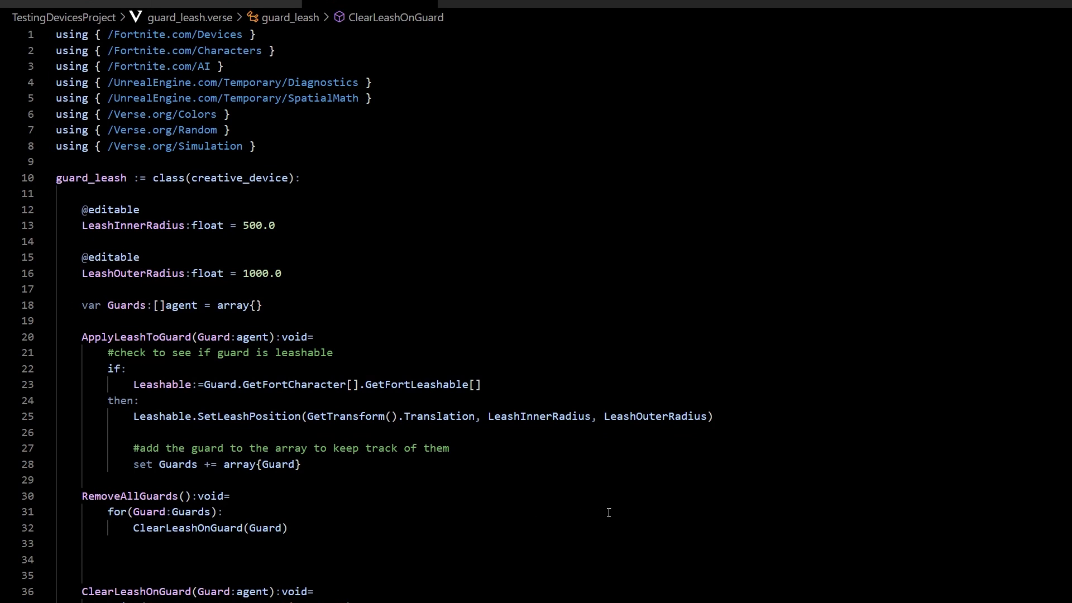
{"action": "double_click", "coordinate": [137, 337]}
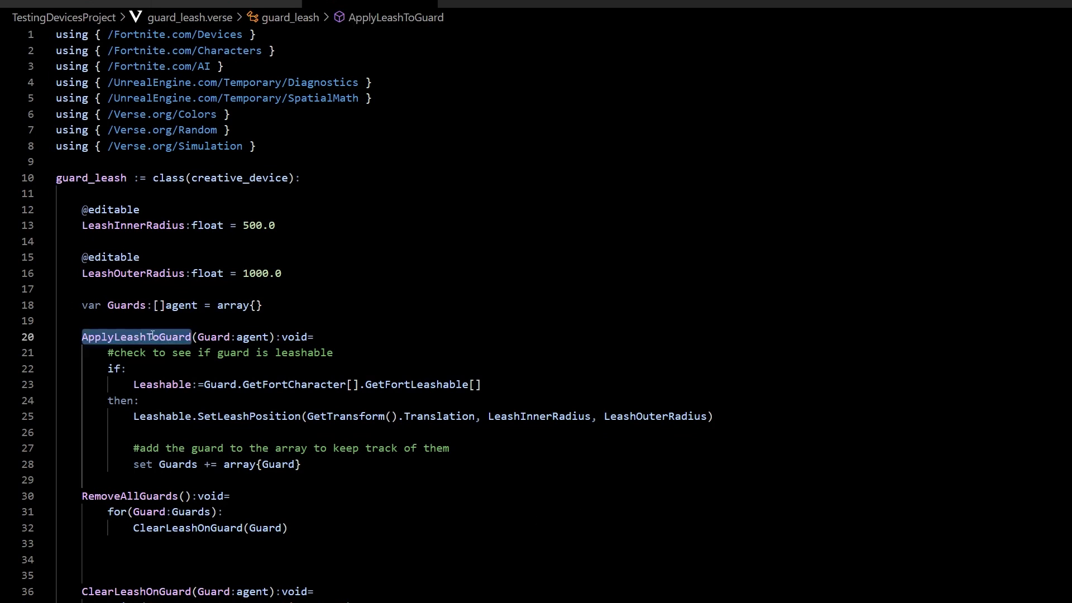
{"action": "double_click", "coordinate": [128, 496]}
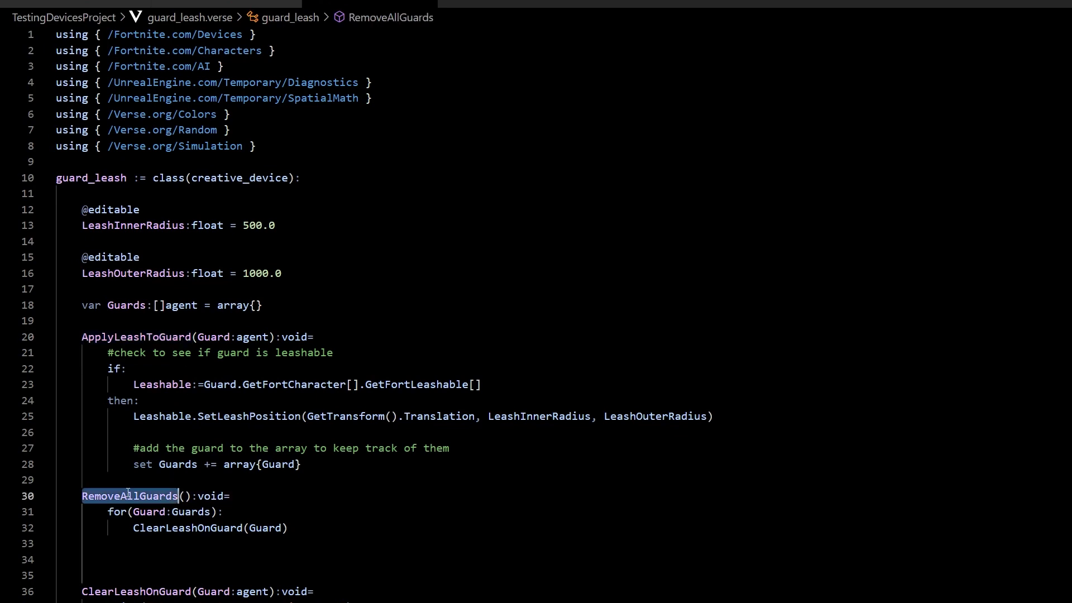
{"action": "double_click", "coordinate": [147, 589]}
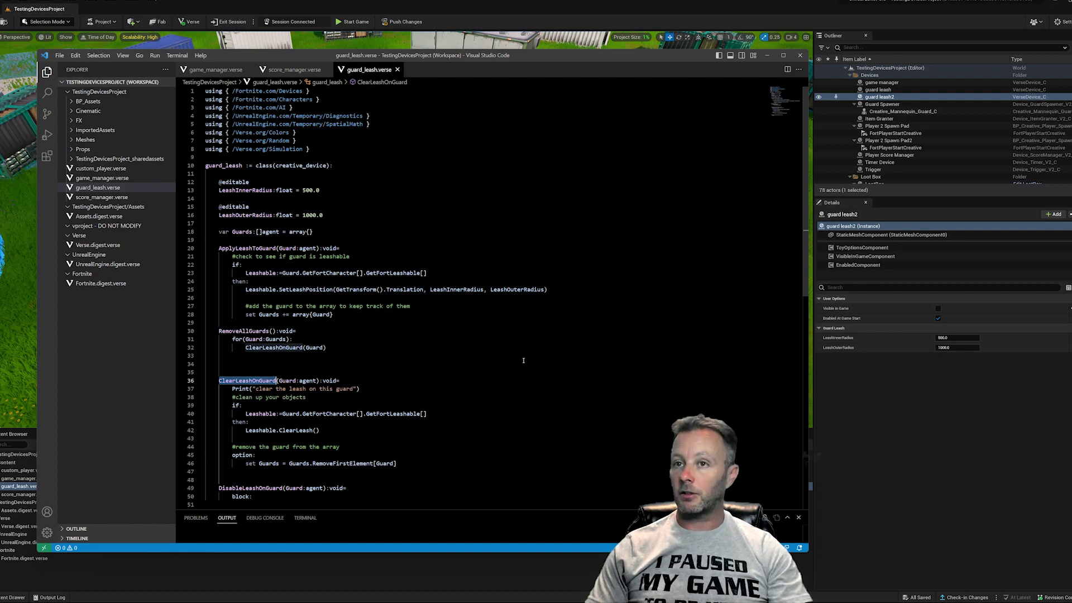
Step: Examine the ApplyLeashToGuard signature and its Guard:agent parameter
{"action": "left_click", "coordinate": [222, 248]}
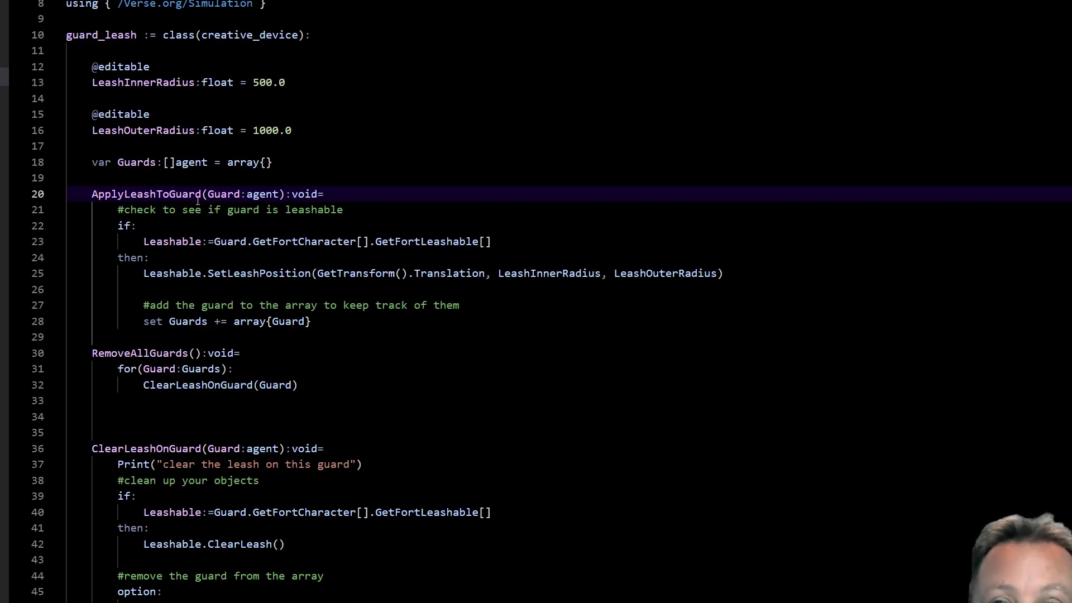
{"action": "double_click", "coordinate": [255, 193]}
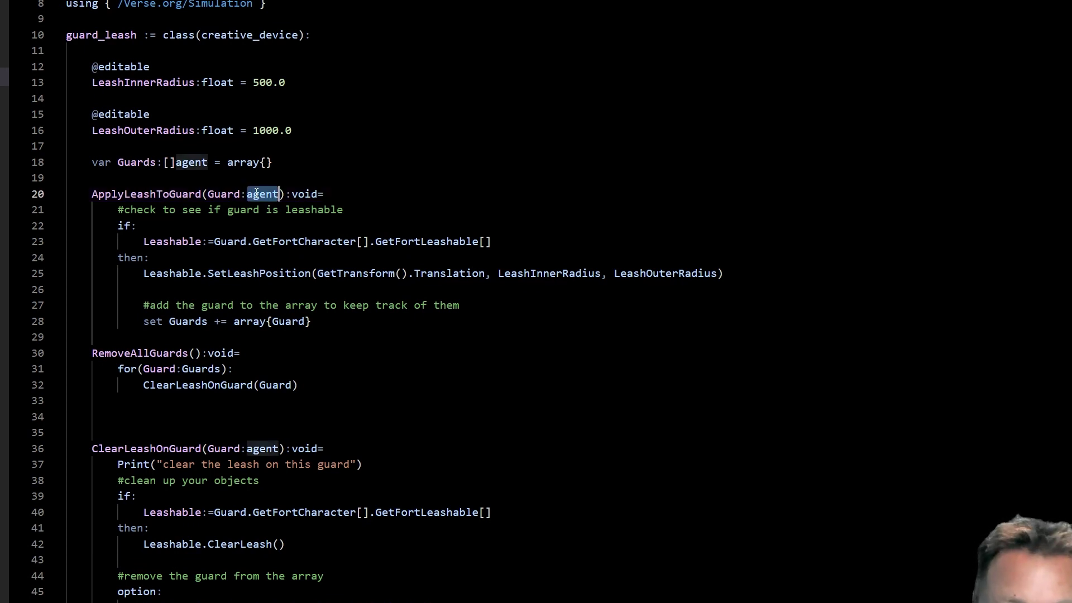
{"action": "double_click", "coordinate": [227, 193]}
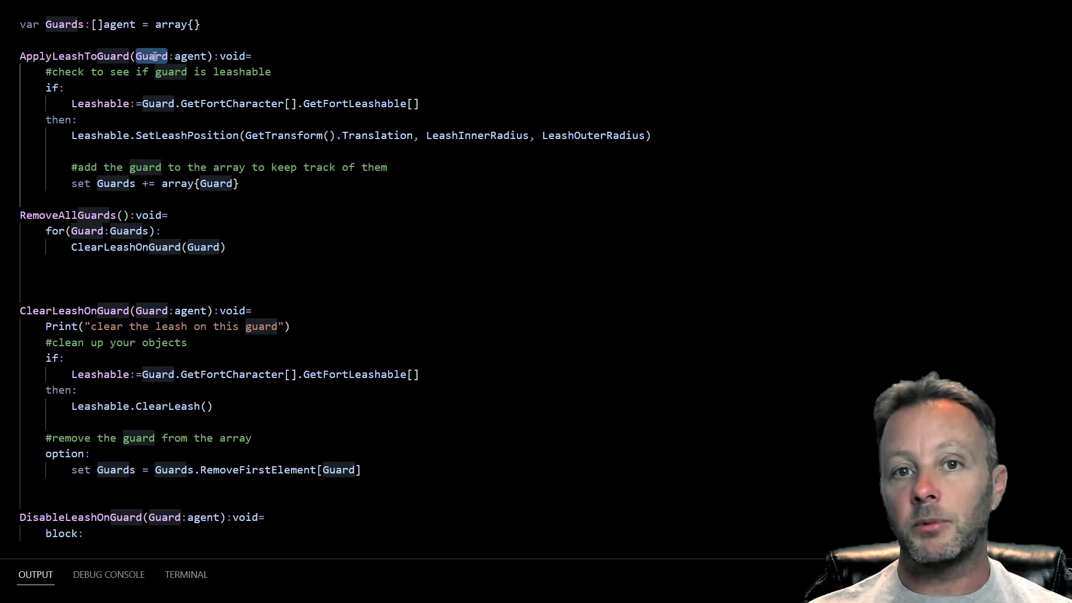
{"action": "double_click", "coordinate": [183, 56]}
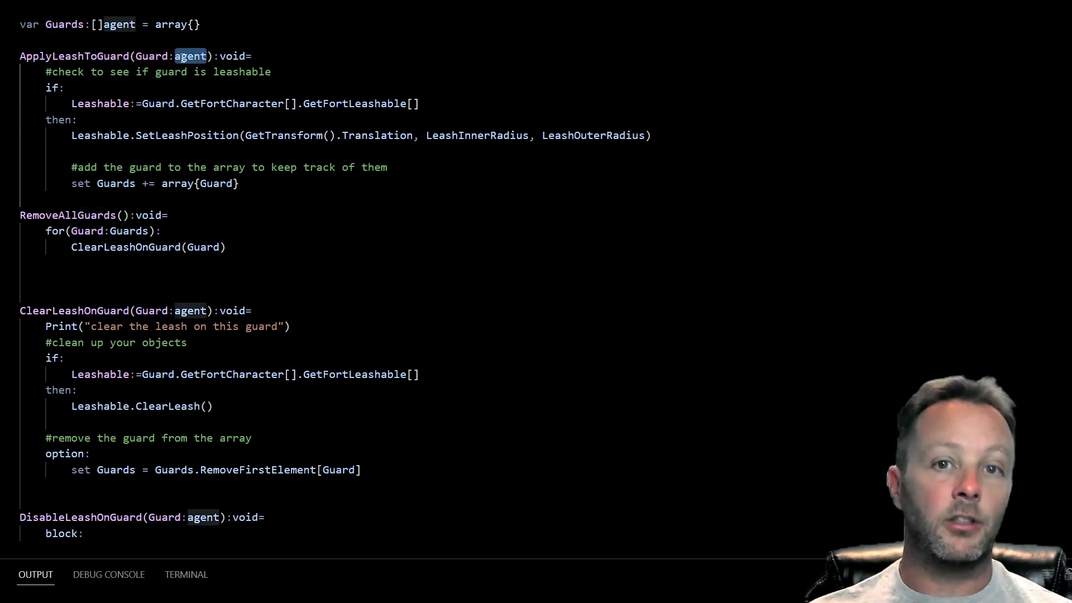
Step: Examine the if condition in ApplyLeashToGuard that assigns Leashable from Guard.GetFortCharacter[].GetFortLeashable[]
{"action": "left_click_drag", "start_coordinate": [73, 103], "coordinate": [433, 106]}
{"action": "left_click", "coordinate": [51, 84]}
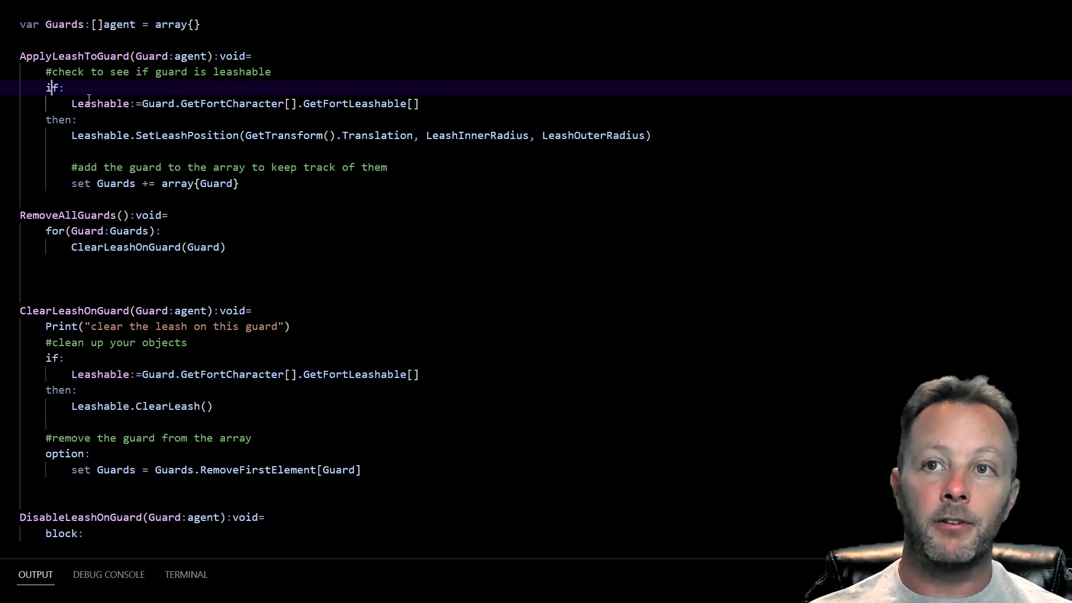
{"action": "double_click", "coordinate": [89, 102]}
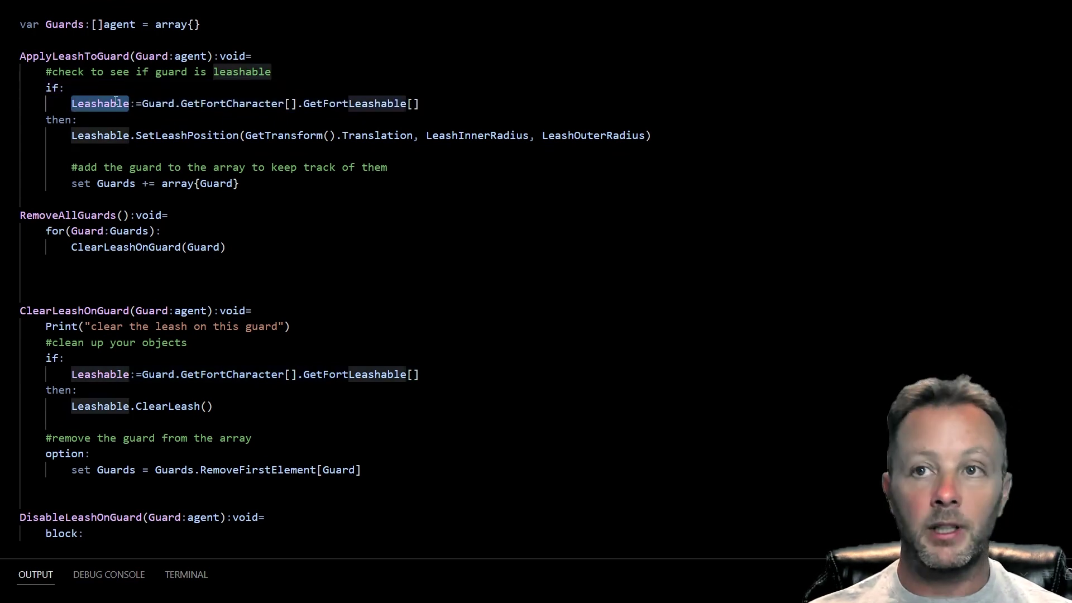
{"action": "left_click", "coordinate": [141, 103]}
{"action": "left_click_drag", "start_coordinate": [142, 104], "coordinate": [423, 105]}
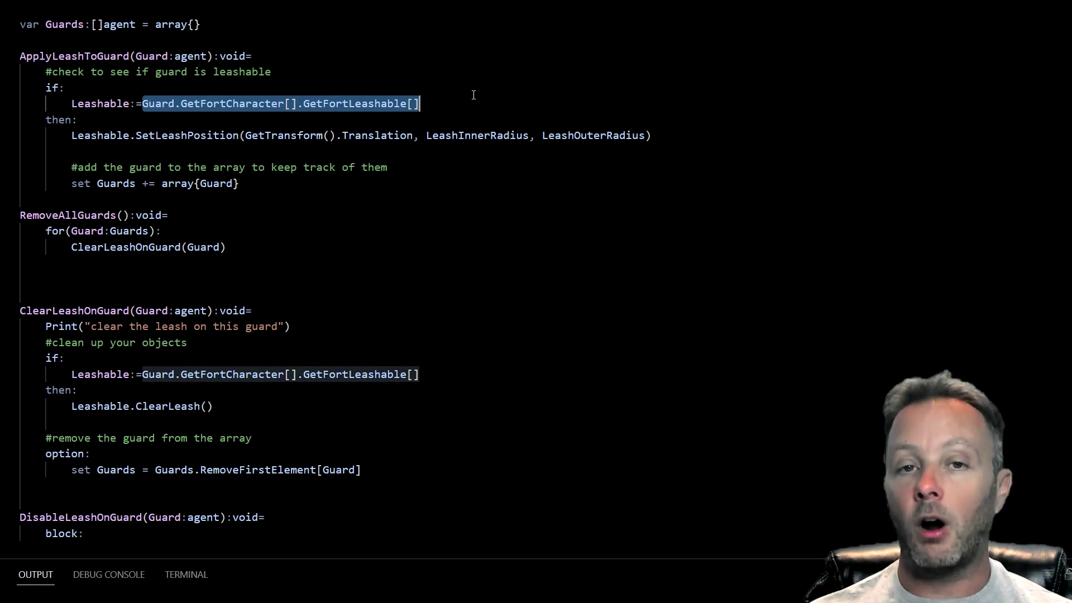
{"action": "left_click", "coordinate": [422, 104]}
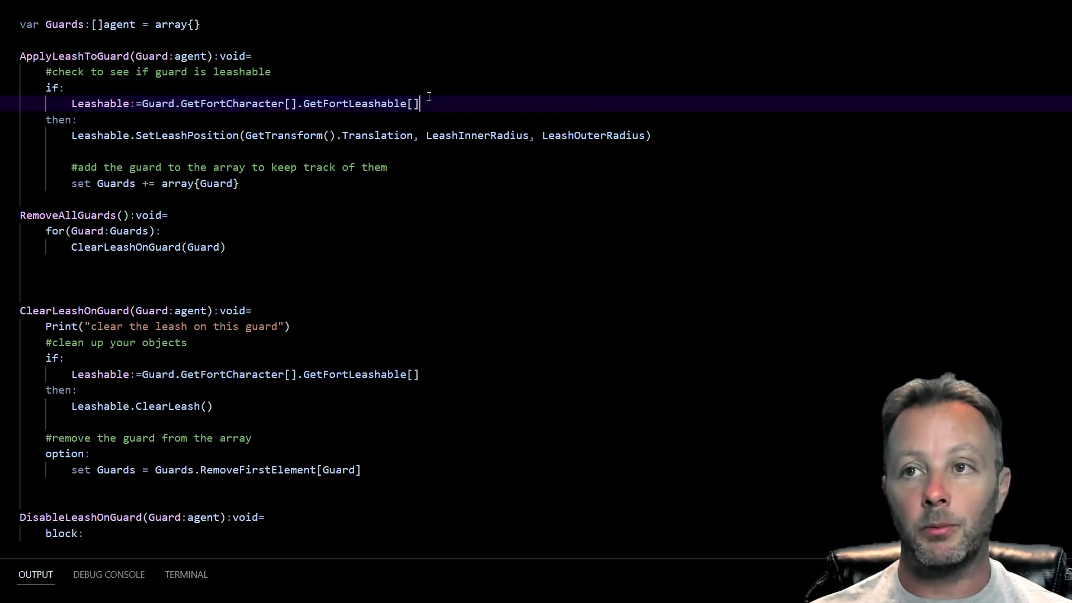
Step: Examine the Leashable.SetLeashPosition call and its GetTransform().Translation argument in ApplyLeashToGuard
{"action": "double_click", "coordinate": [74, 136]}
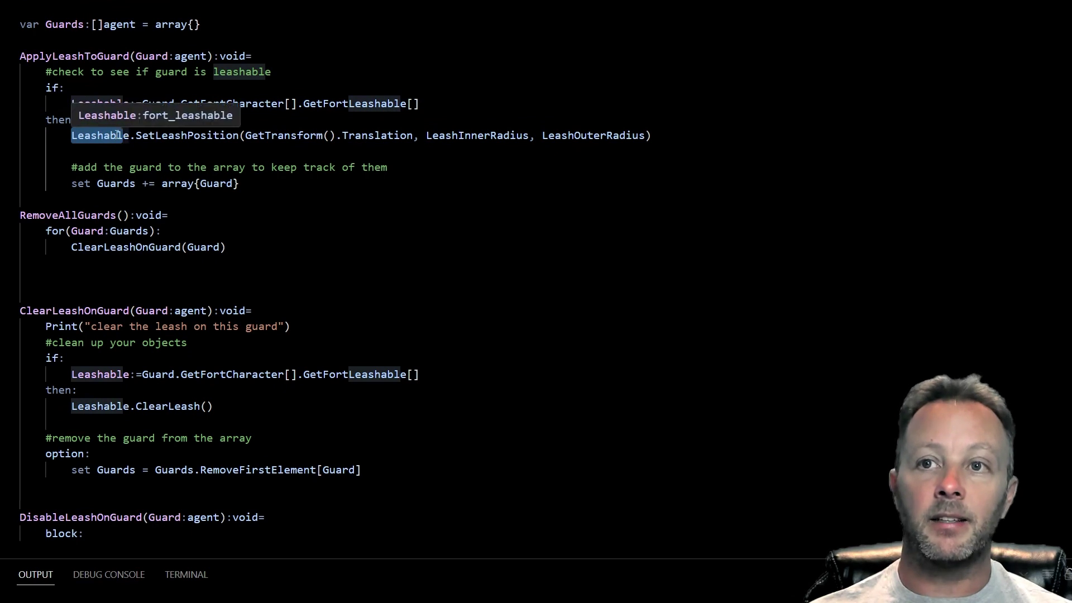
{"action": "double_click", "coordinate": [191, 137]}
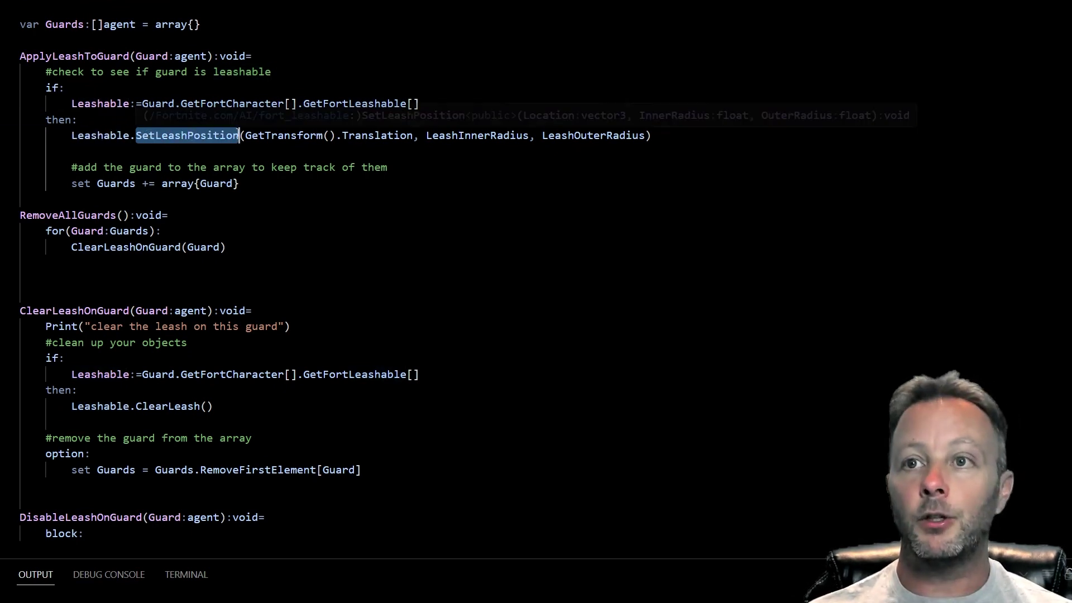
{"action": "left_click_drag", "start_coordinate": [245, 137], "coordinate": [413, 137]}
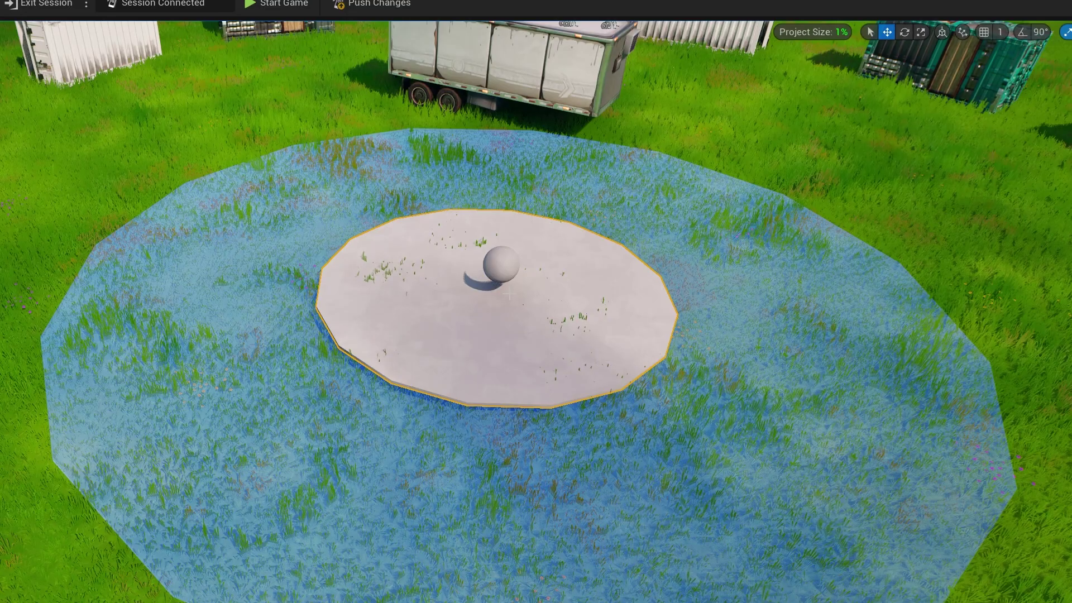
Step: Switch to UEFN and select only the small sphere at the centre of the circular radius markers
{"action": "left_click", "coordinate": [502, 262]}
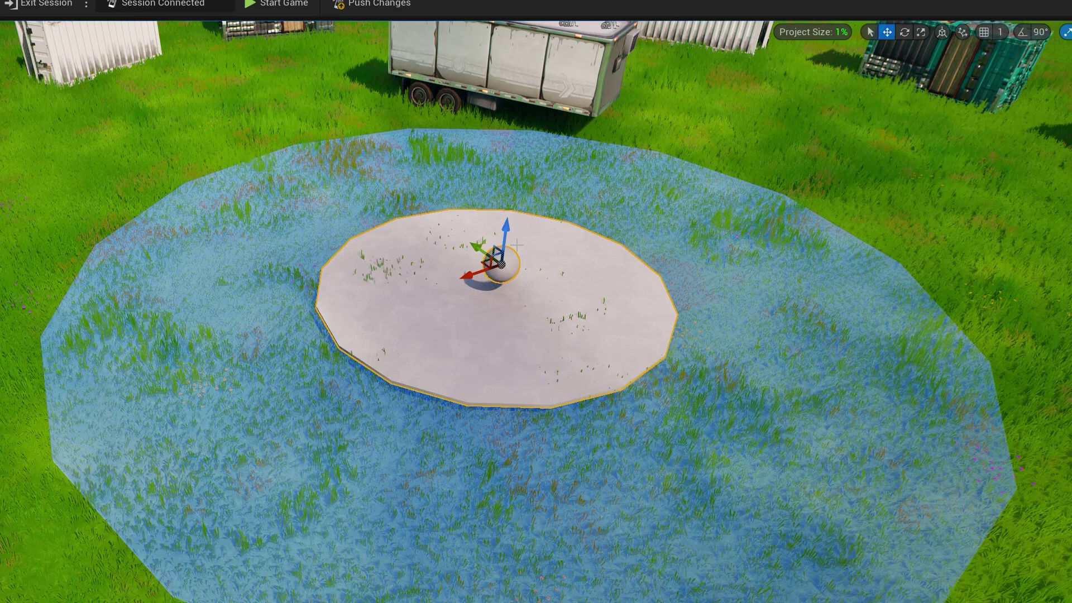
{"action": "left_click", "coordinate": [513, 259]}
{"action": "left_click", "coordinate": [521, 268], "text": "ctrl"}
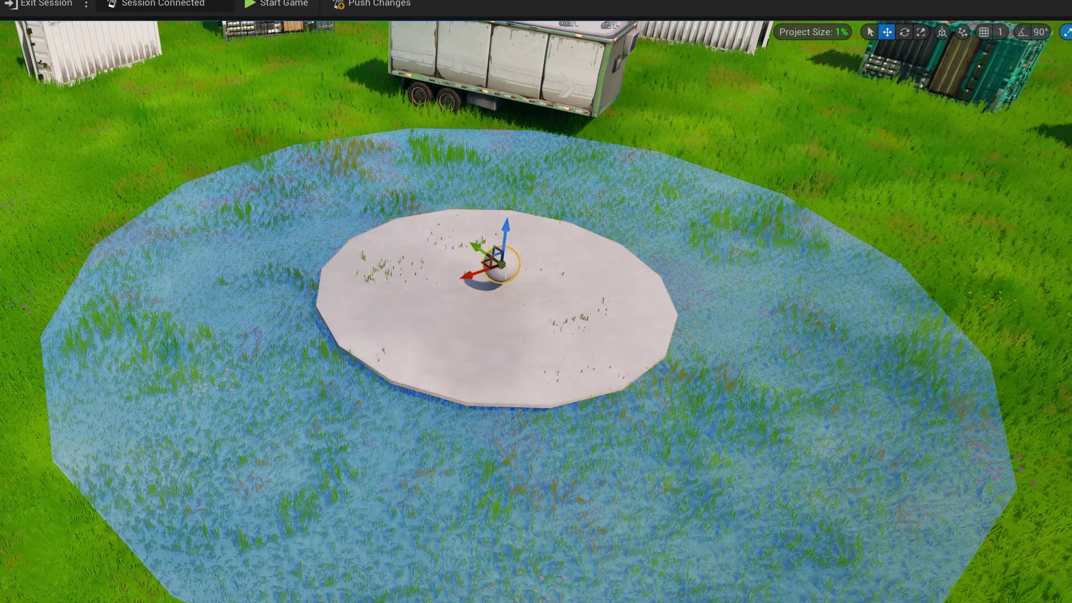
{"action": "left_click", "coordinate": [515, 261]}
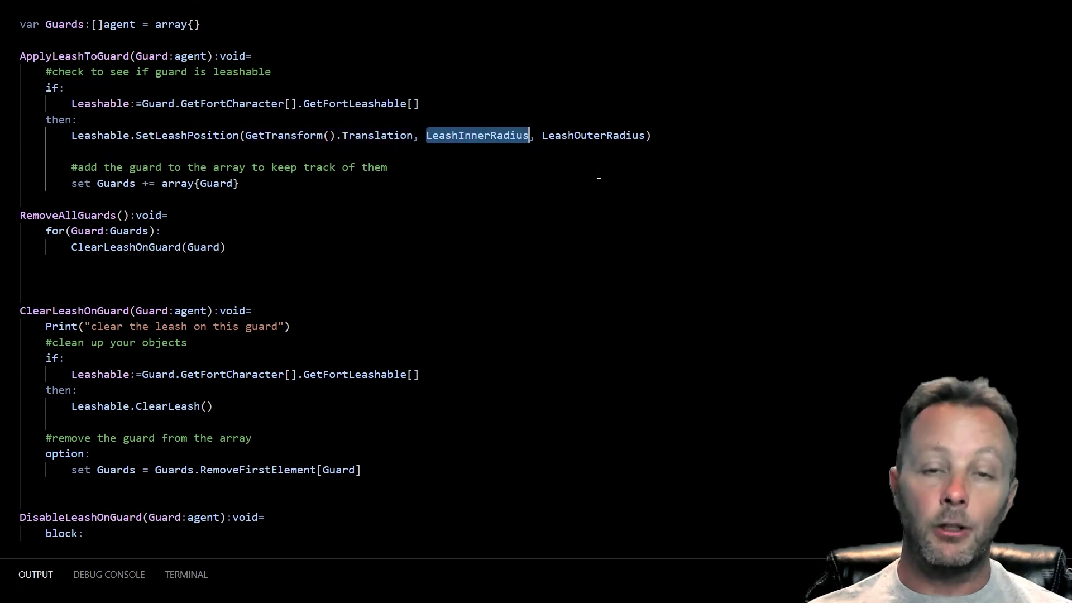
Step: Back in Visual Studio Code, try replacing SetLeashPosition's LeashInnerRadius argument with 500.0, compare it with the editable variable, and undo the replacement
{"action": "left_click_drag", "start_coordinate": [153, 36], "coordinate": [217, 46]}
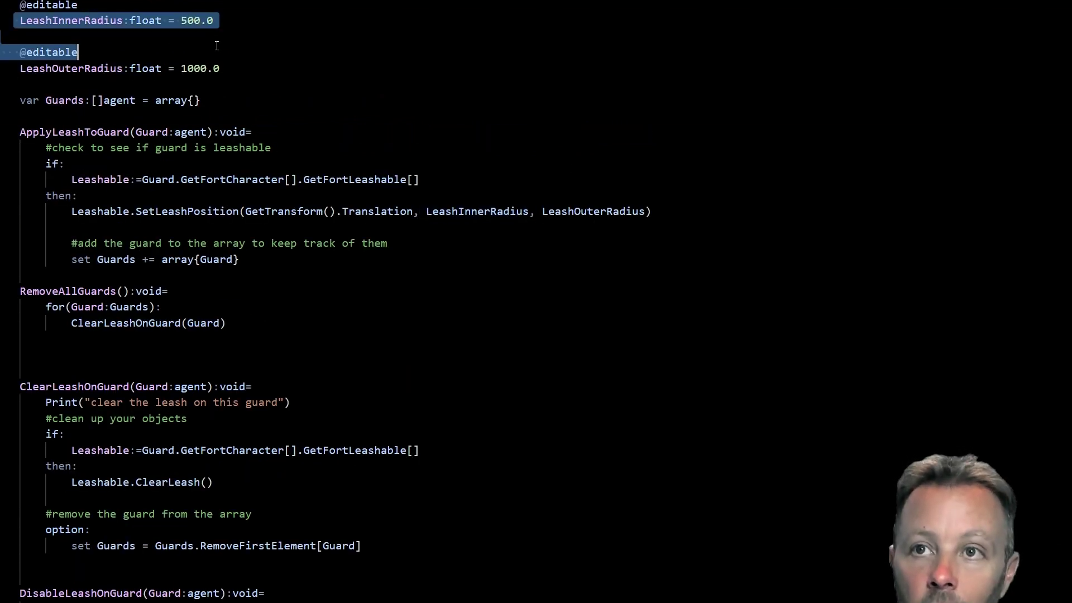
{"action": "double_click", "coordinate": [486, 215]}
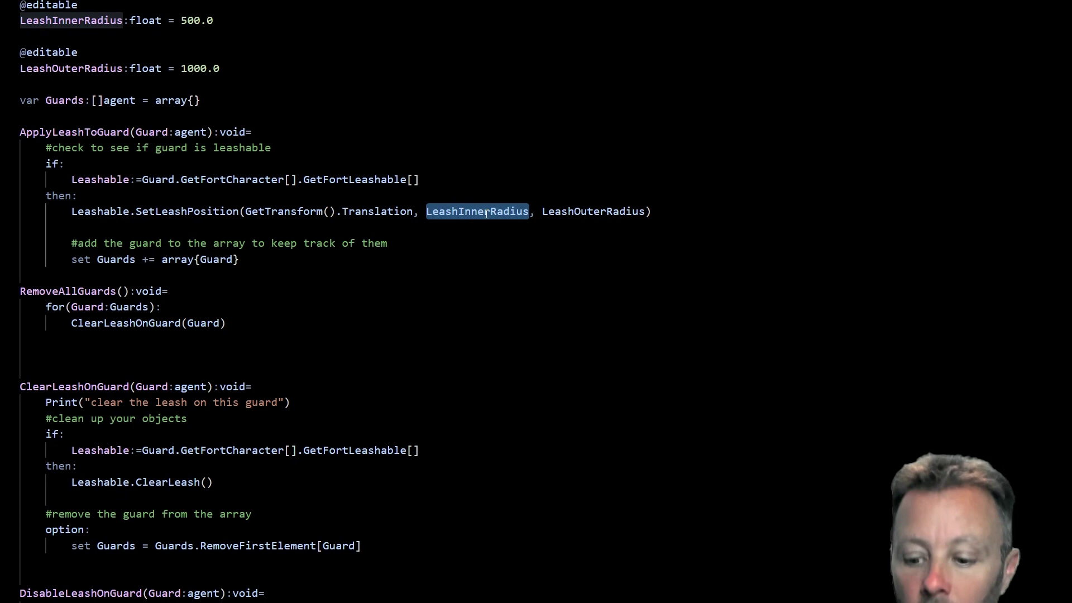
{"action": "type", "text": "500.0"}
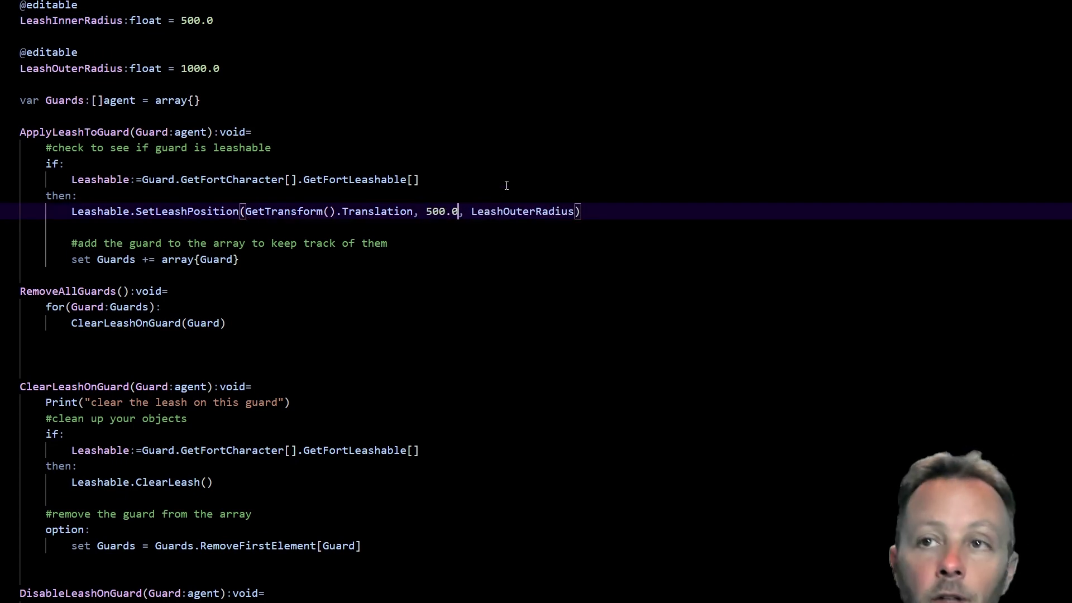
{"action": "double_click", "coordinate": [88, 20]}
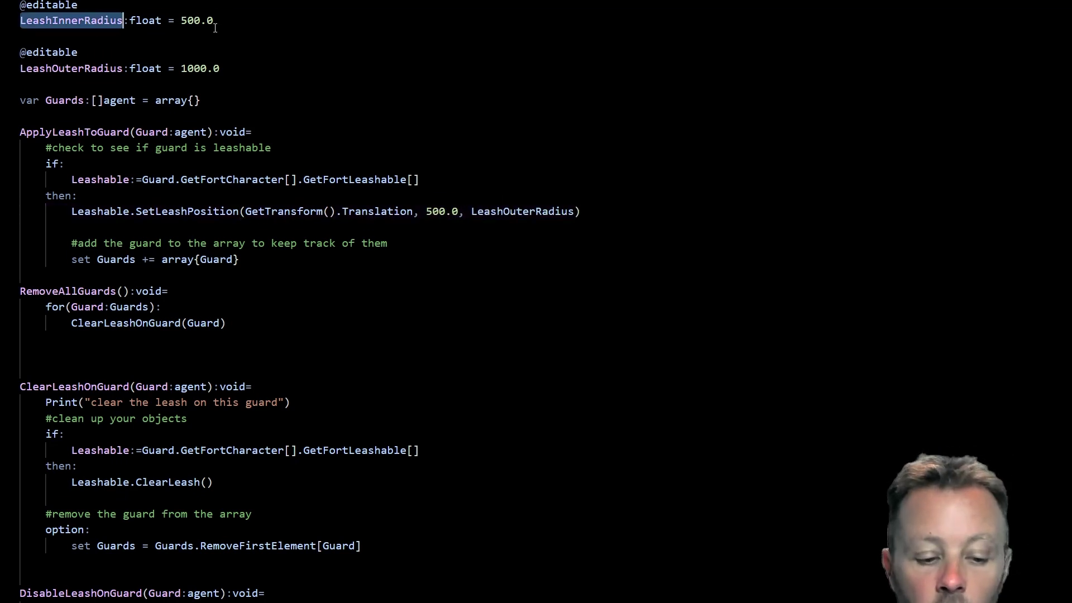
{"action": "key", "text": "ctrl+z"}
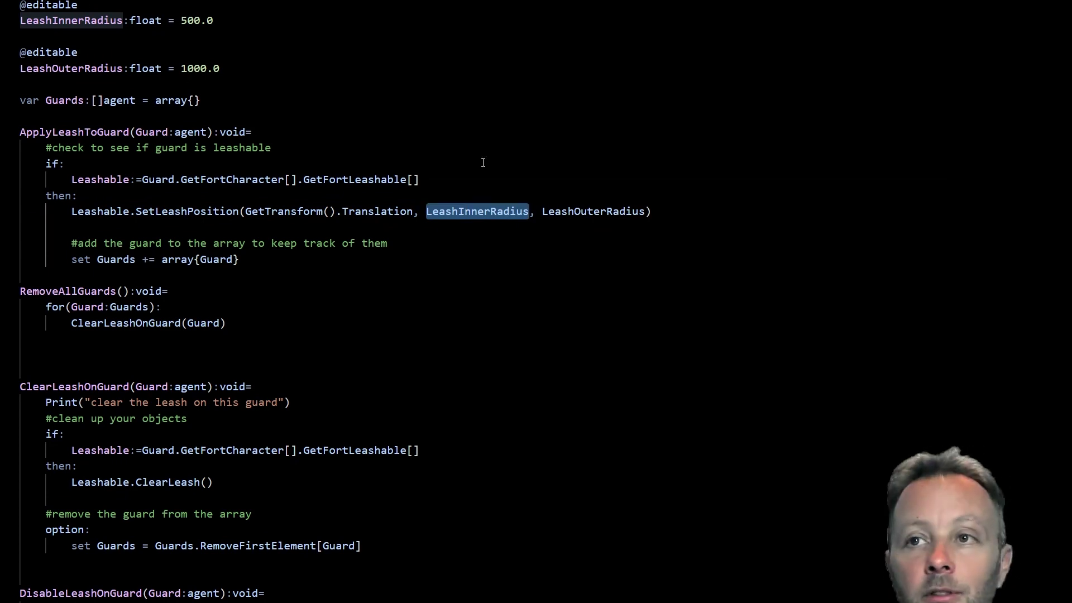
Step: Examine the LeashOuterRadius argument and the line that adds the guard to the Guards array in ApplyLeashToGuard
{"action": "double_click", "coordinate": [594, 211]}
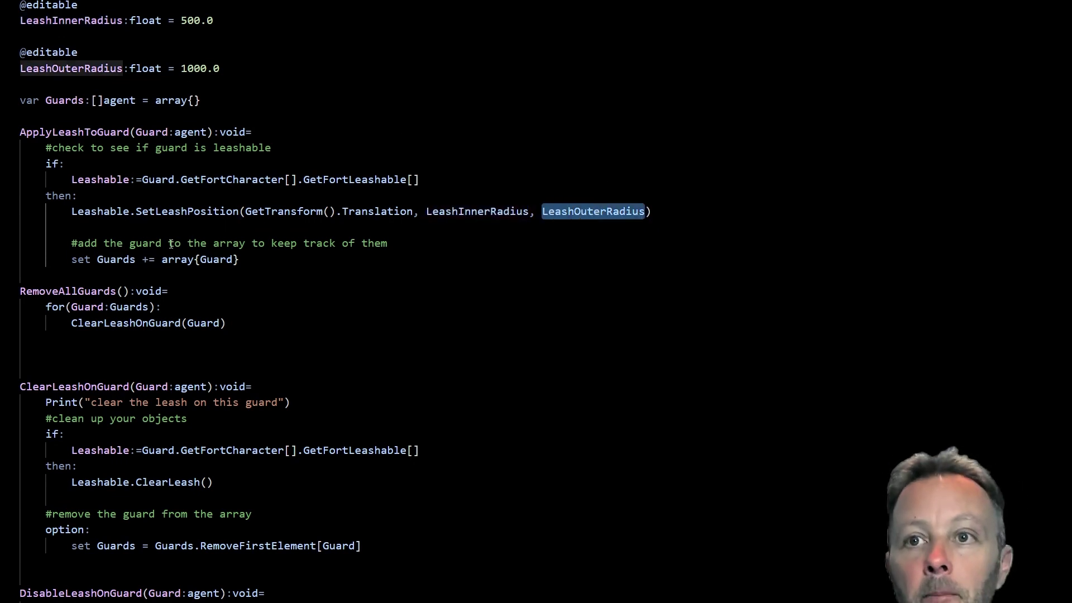
{"action": "left_click_drag", "start_coordinate": [239, 260], "coordinate": [84, 244]}
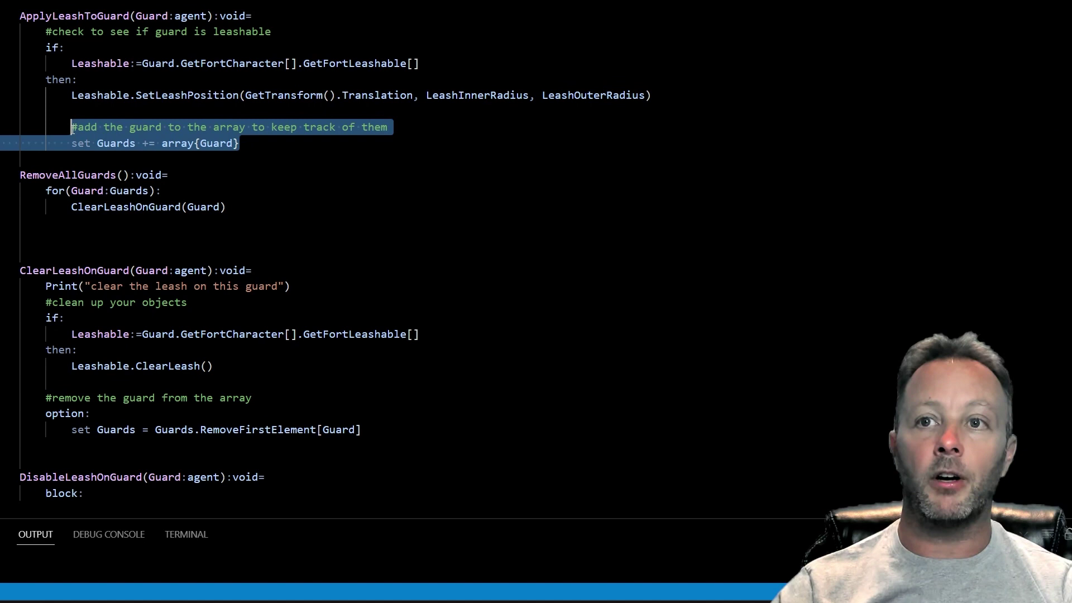
{"action": "left_click", "coordinate": [248, 144]}
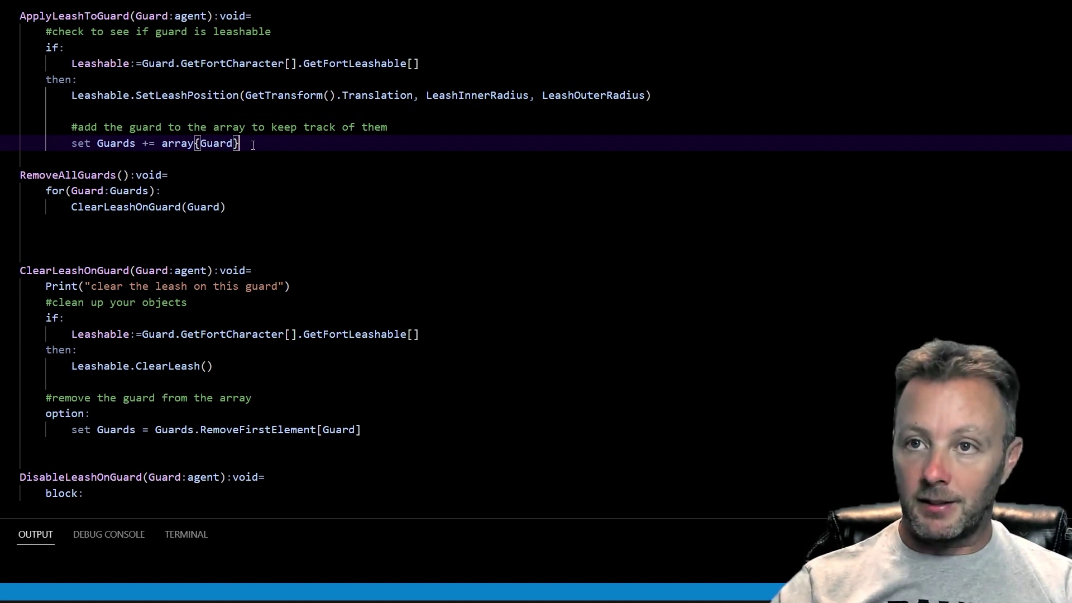
Step: Examine the RemoveAllGuards function and its for loop that calls ClearLeashOnGuard for each guard
{"action": "left_click_drag", "start_coordinate": [22, 177], "coordinate": [228, 210]}
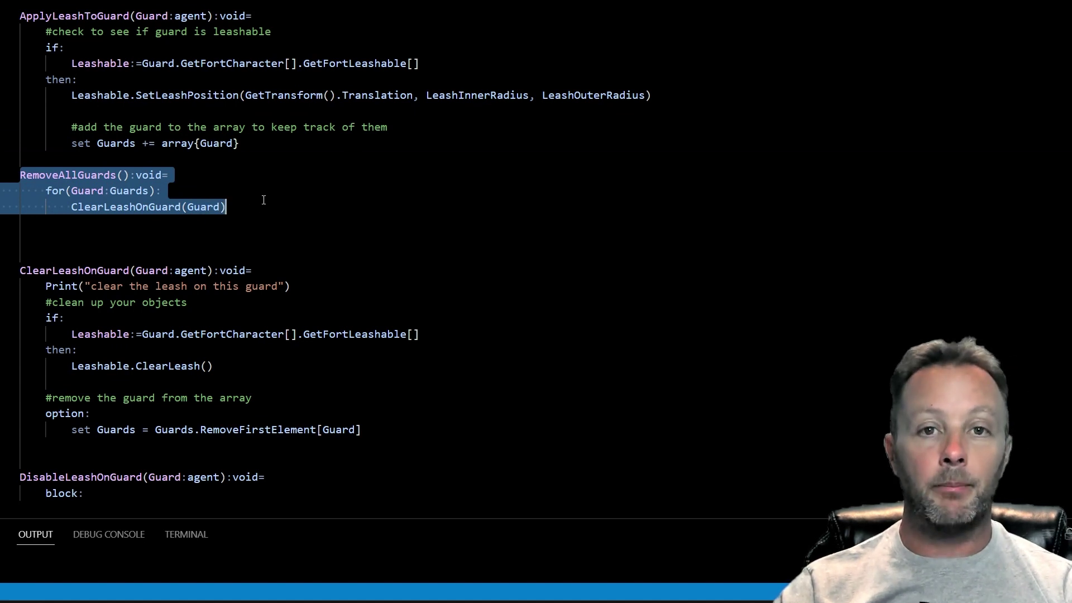
{"action": "left_click", "coordinate": [253, 200]}
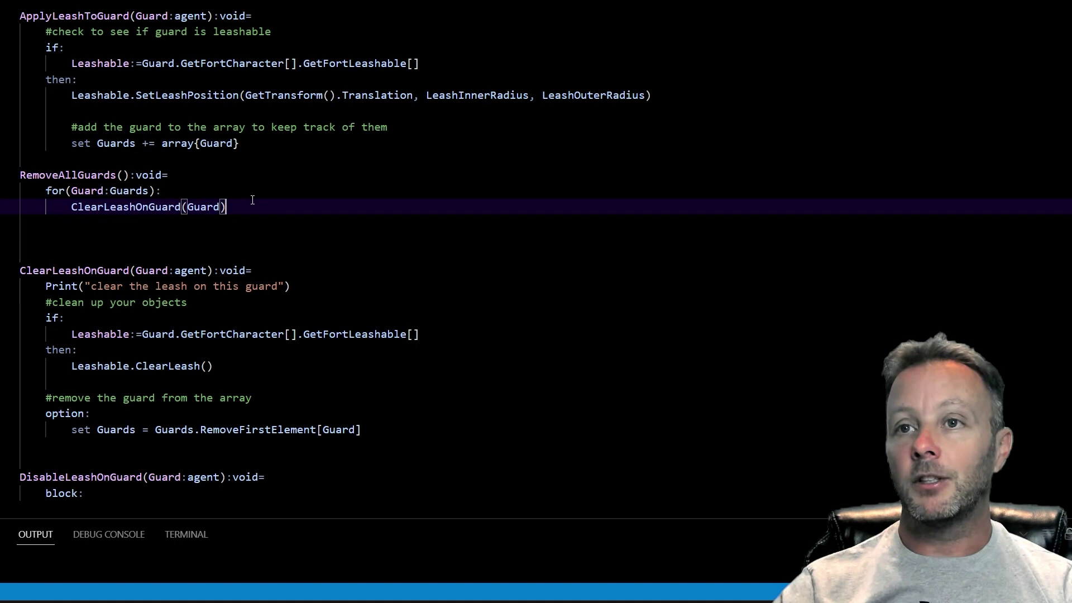
{"action": "left_click_drag", "start_coordinate": [43, 189], "coordinate": [219, 204]}
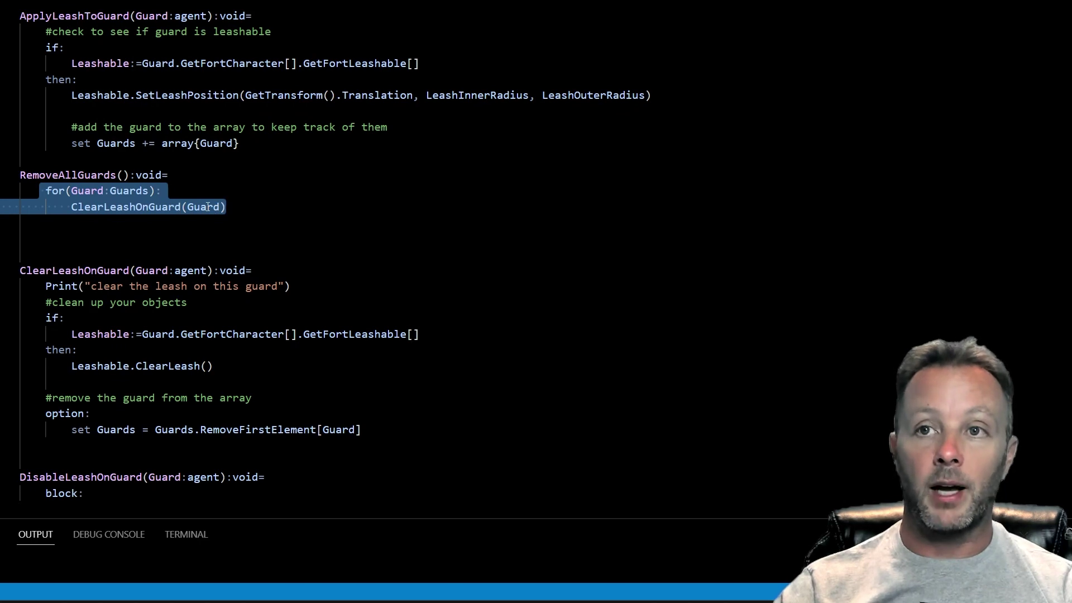
{"action": "double_click", "coordinate": [151, 207]}
Step: Examine the ClearLeashOnGuard function, including its Print line and the if condition assigning Leashable
{"action": "scroll", "coordinate": [84, 195], "scroll_direction": "down", "scroll_amount": 2}
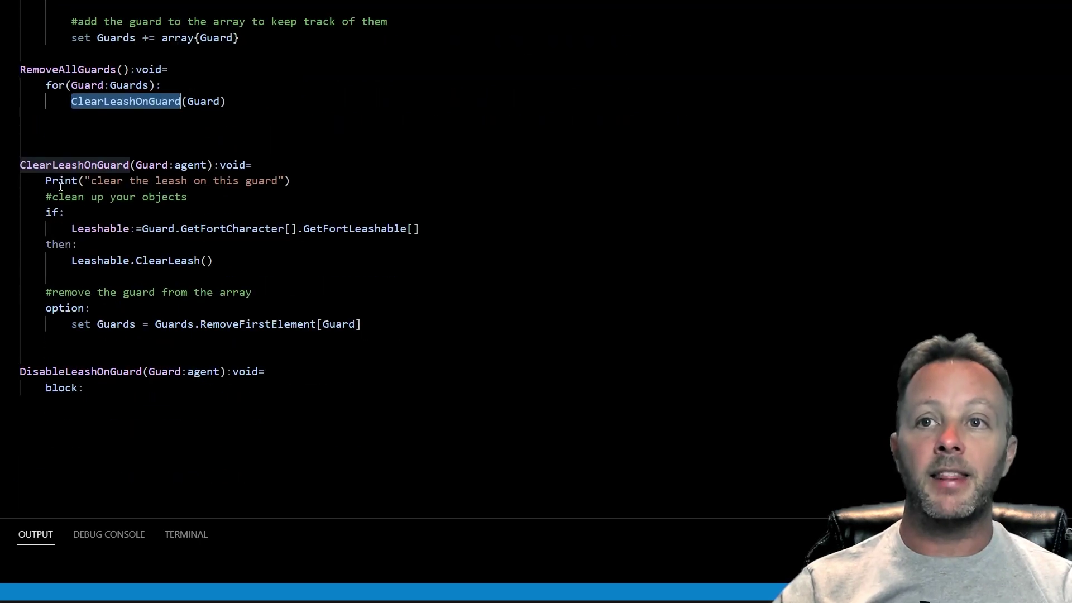
{"action": "left_click_drag", "start_coordinate": [20, 165], "coordinate": [381, 332]}
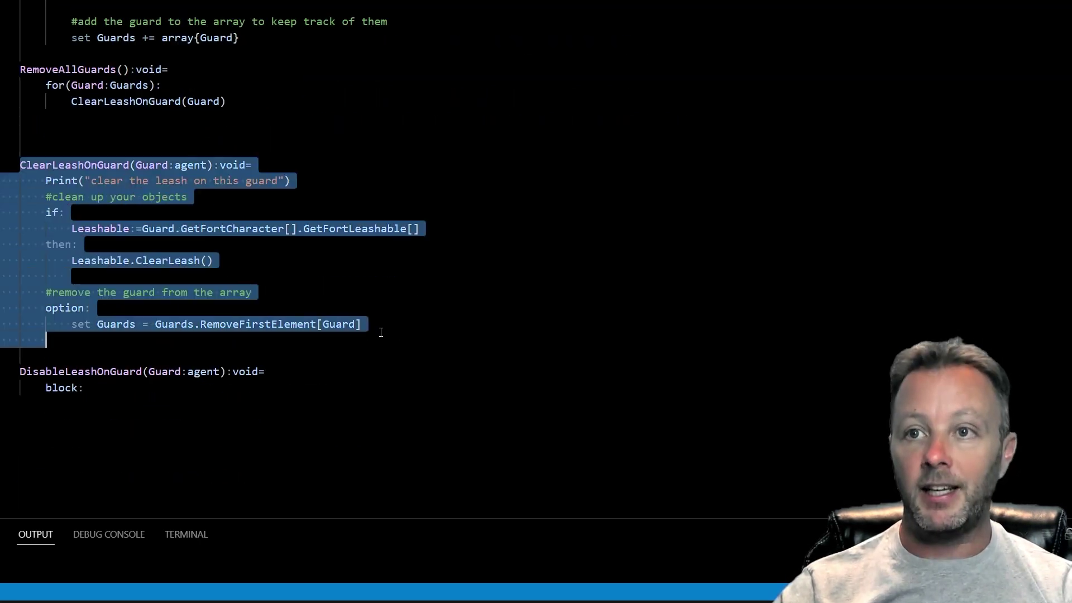
{"action": "left_click", "coordinate": [242, 180]}
{"action": "left_click_drag", "start_coordinate": [291, 181], "coordinate": [178, 205]}
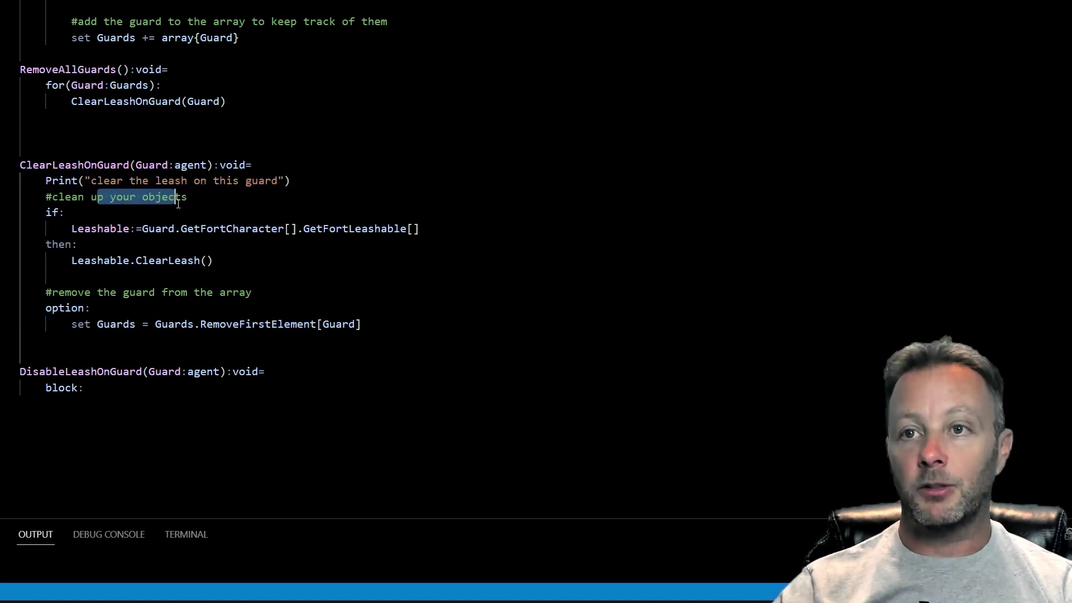
{"action": "double_click", "coordinate": [105, 229]}
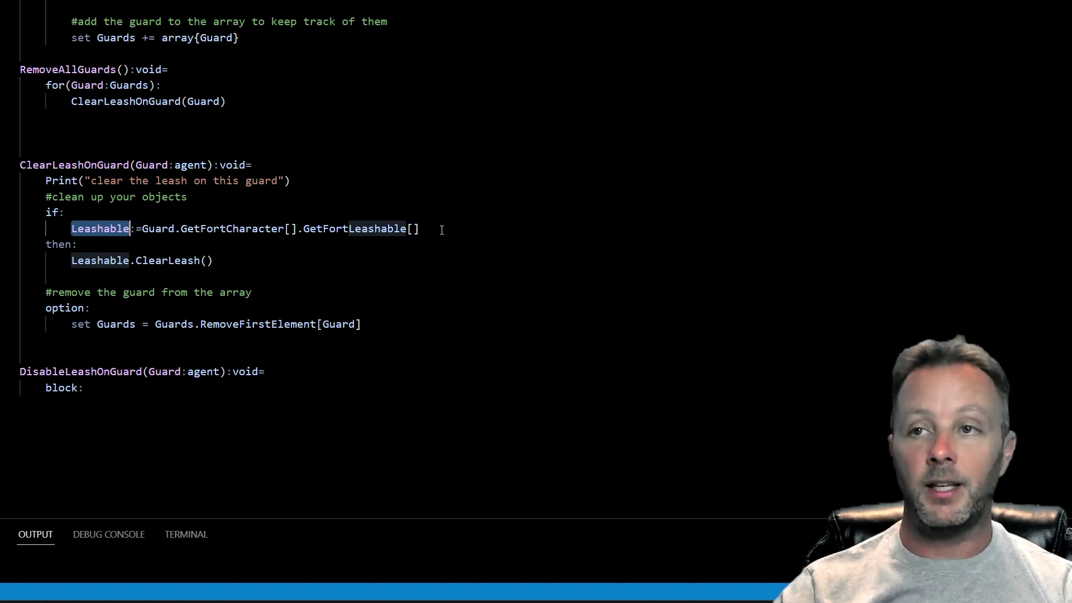
{"action": "left_click_drag", "start_coordinate": [442, 230], "coordinate": [97, 226]}
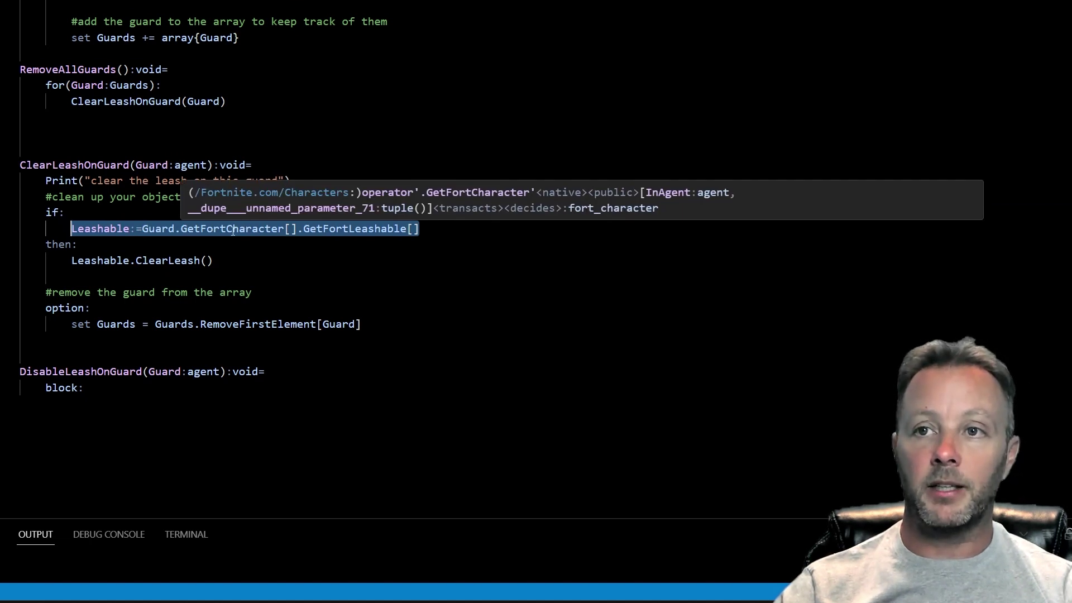
Step: Examine the ClearLeash call and the option block that removes the guard from the Guards array in ClearLeashOnGuard
{"action": "double_click", "coordinate": [187, 261]}
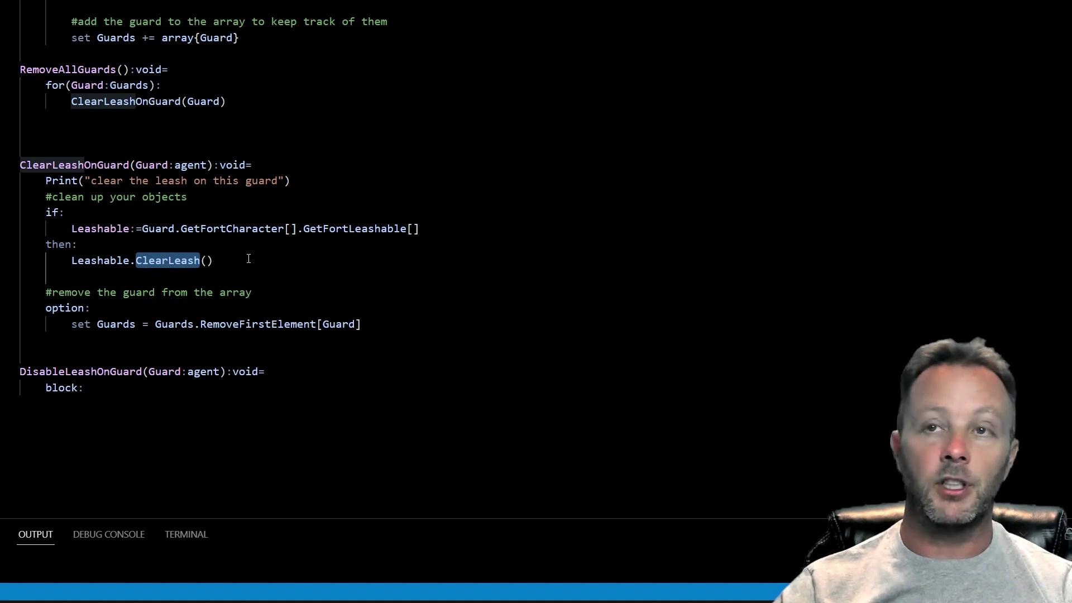
{"action": "left_click_drag", "start_coordinate": [213, 260], "coordinate": [77, 260]}
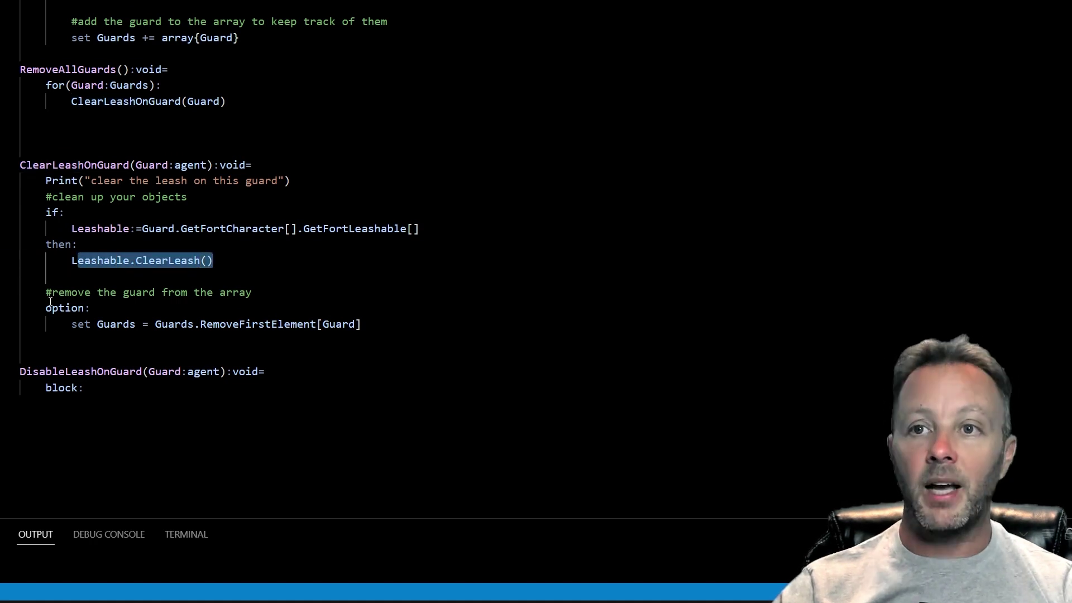
{"action": "double_click", "coordinate": [59, 308]}
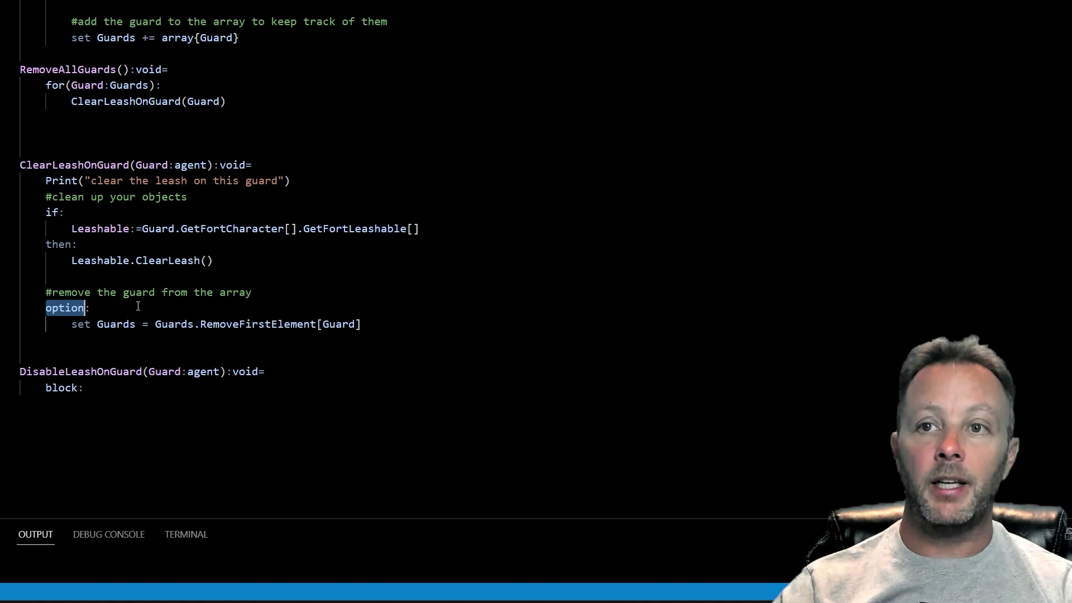
{"action": "left_click_drag", "start_coordinate": [137, 324], "coordinate": [361, 325]}
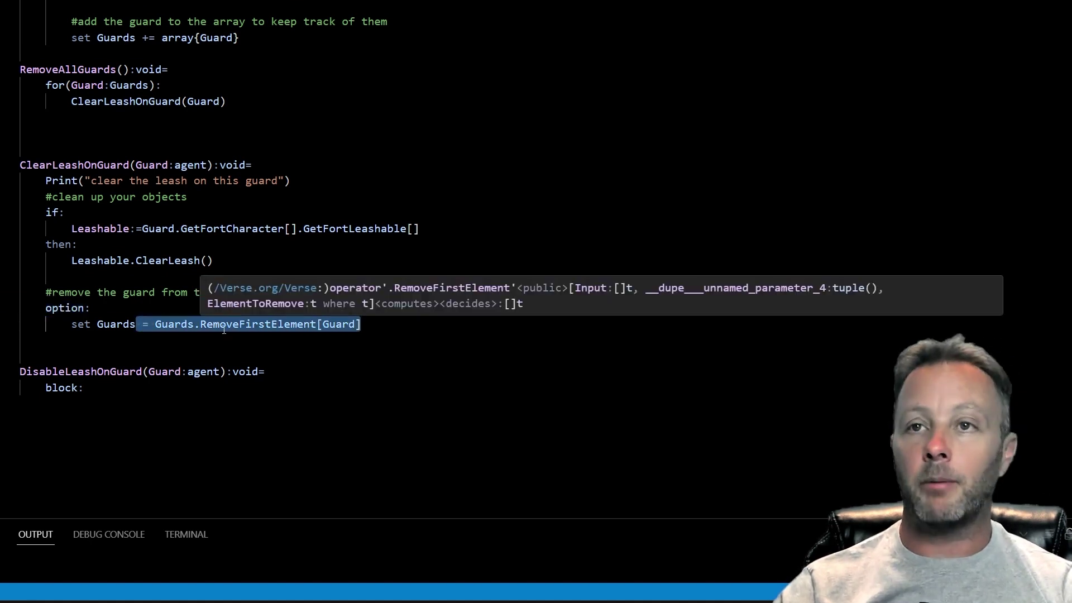
{"action": "left_click", "coordinate": [174, 324]}
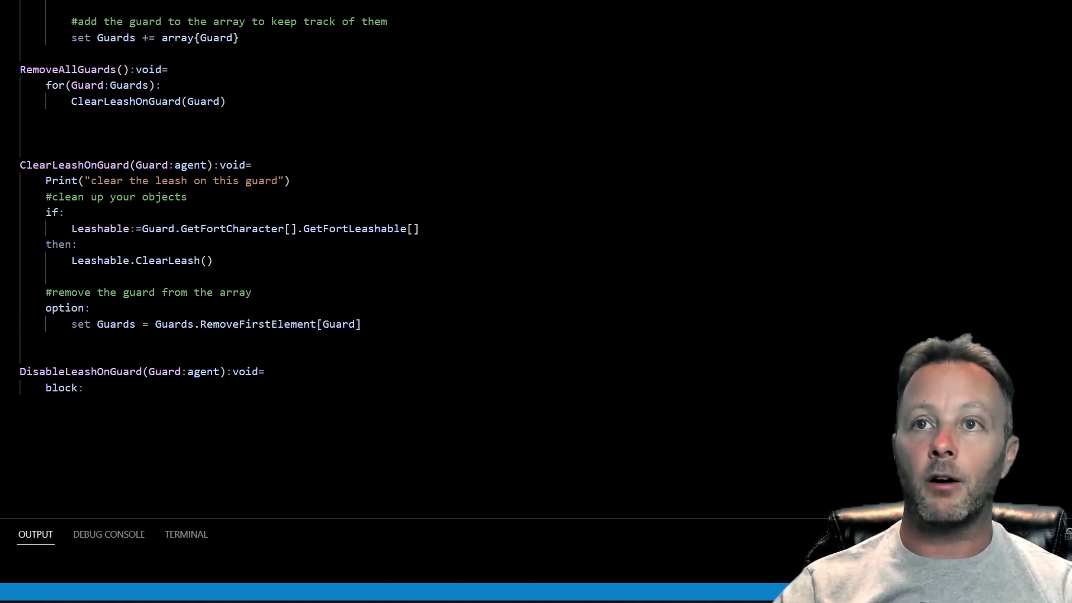
{"action": "double_click", "coordinate": [67, 308]}
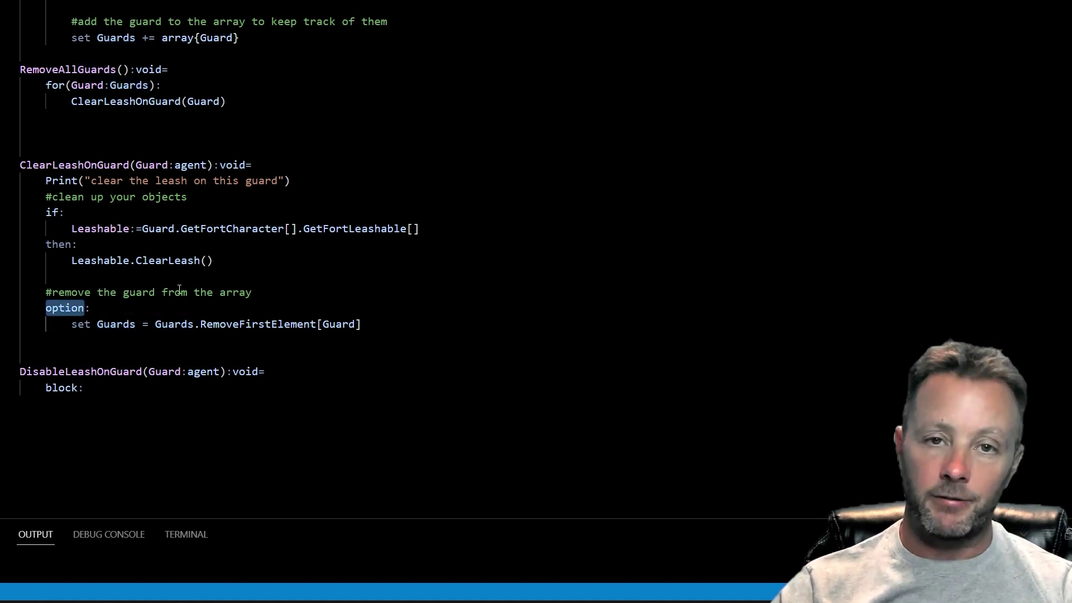
{"action": "left_click_drag", "start_coordinate": [98, 308], "coordinate": [52, 308]}
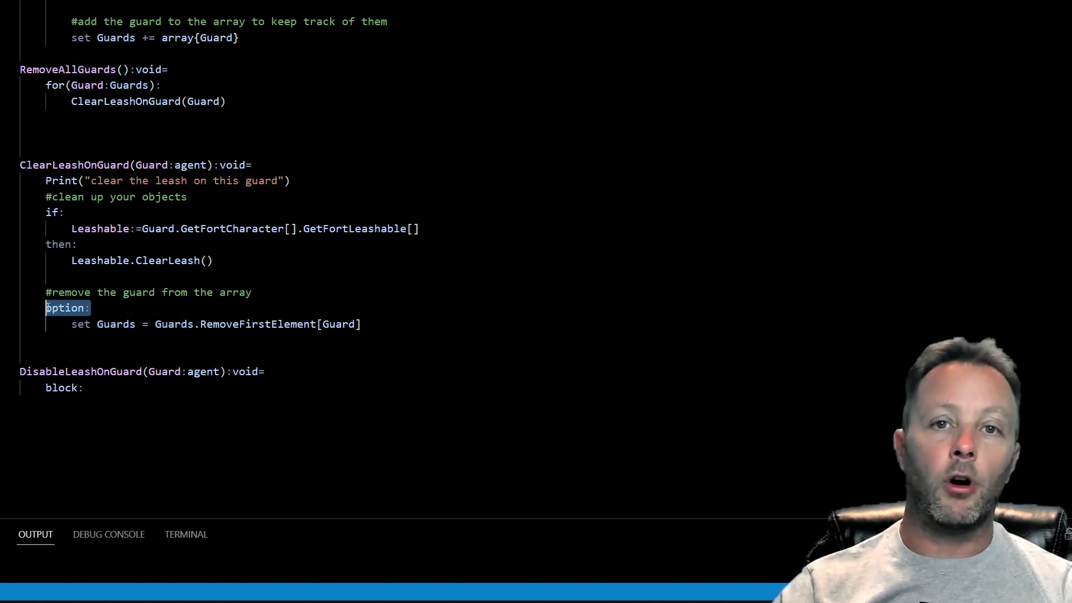
{"action": "double_click", "coordinate": [80, 325]}
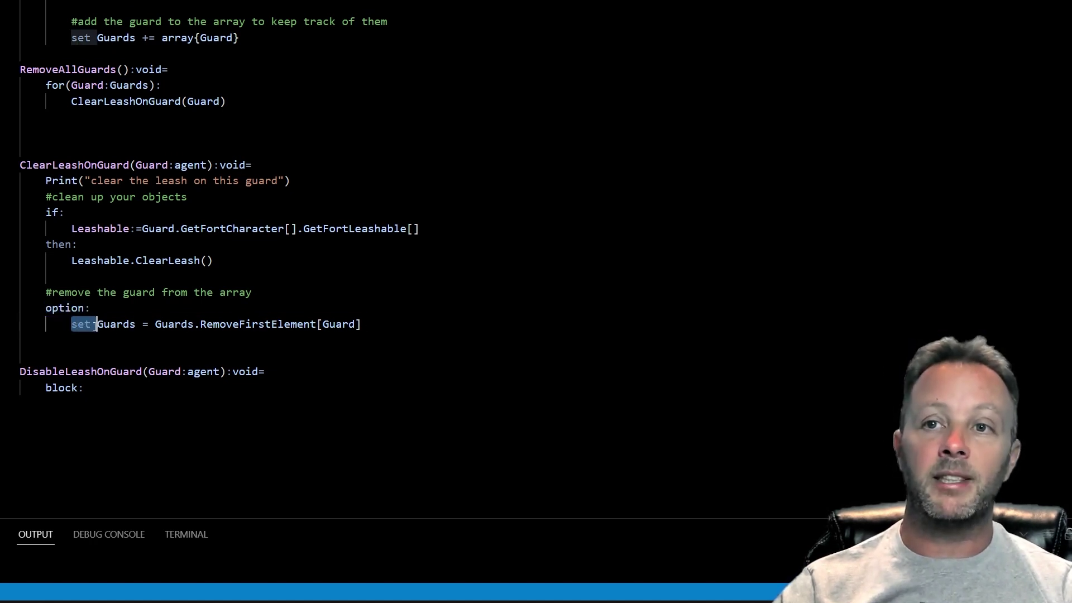
{"action": "left_click", "coordinate": [161, 324]}
Step: Review the complete guard_leash.verse script as a whole and build the Verse code
{"action": "key", "text": "ctrl+a"}
{"action": "scroll", "coordinate": [199, 100], "scroll_direction": "up", "scroll_amount": 4}
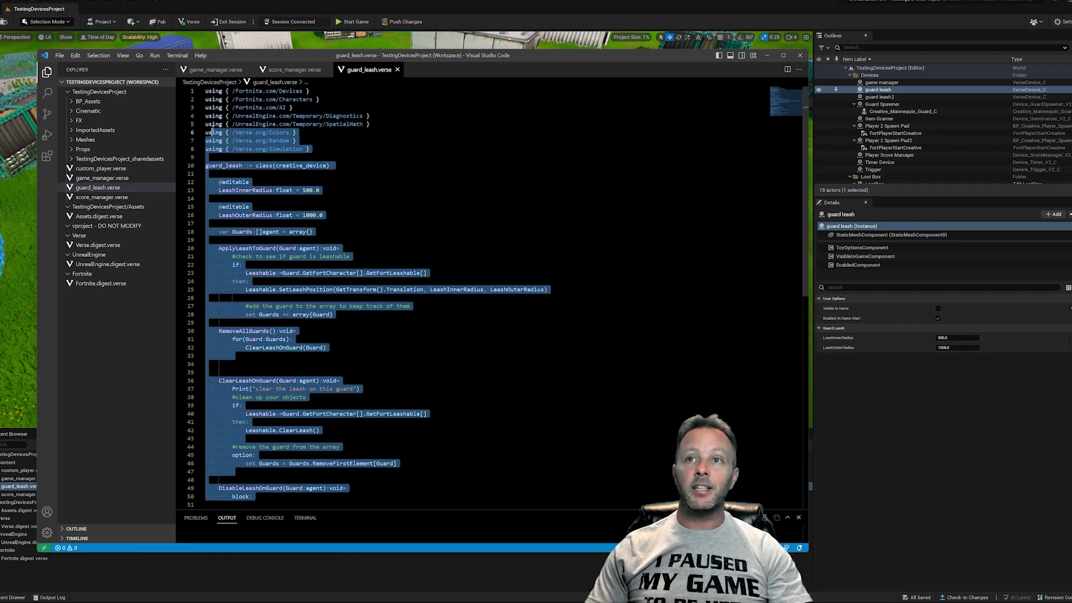
{"action": "left_click", "coordinate": [298, 207]}
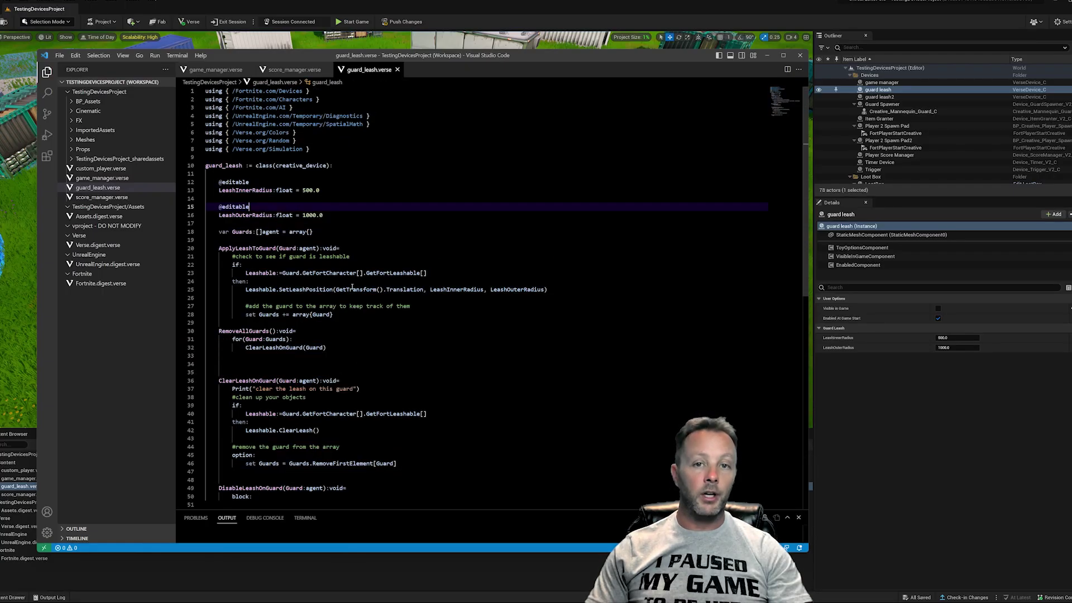
{"action": "left_click", "coordinate": [483, 357]}
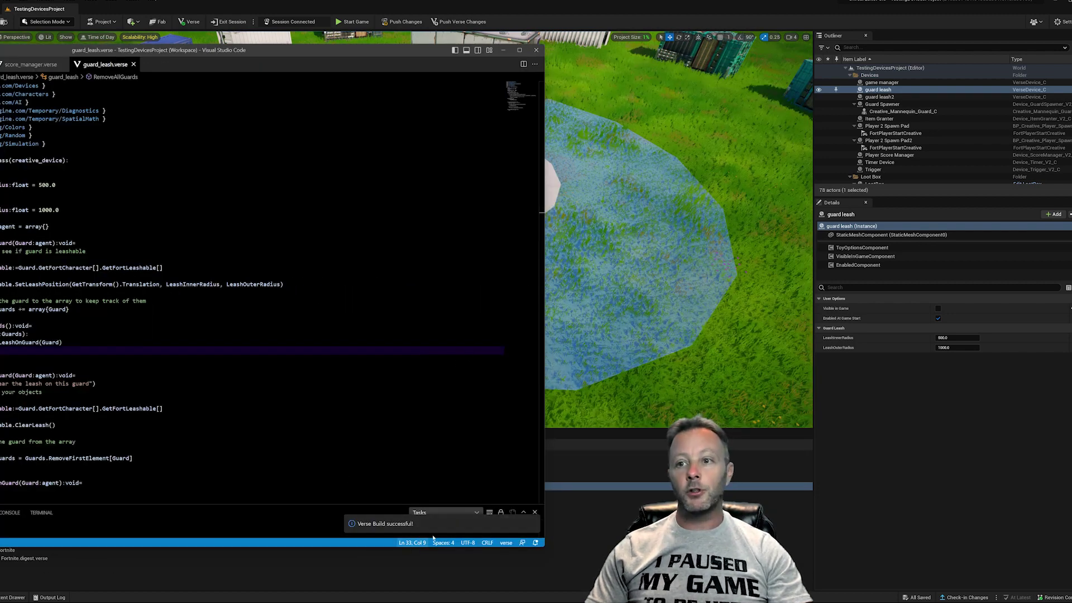
Step: Switch to UEFN and place a new guard_leash device from the CreativeDevices folder on the grass near the existing leash area
{"action": "left_click_drag", "start_coordinate": [354, 54], "coordinate": [590, 62]}
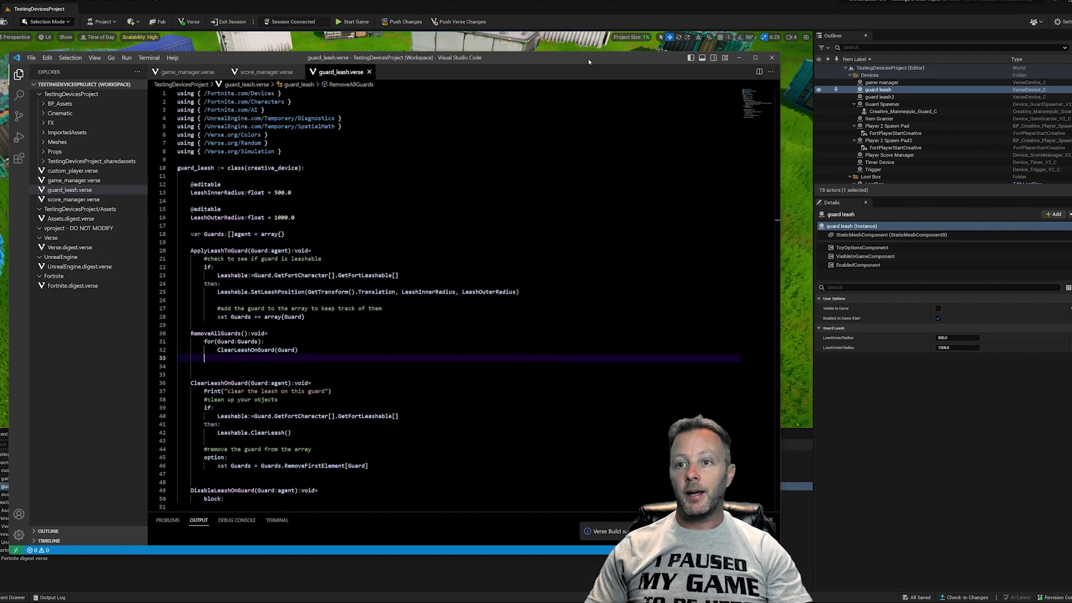
{"action": "left_click", "coordinate": [582, 7]}
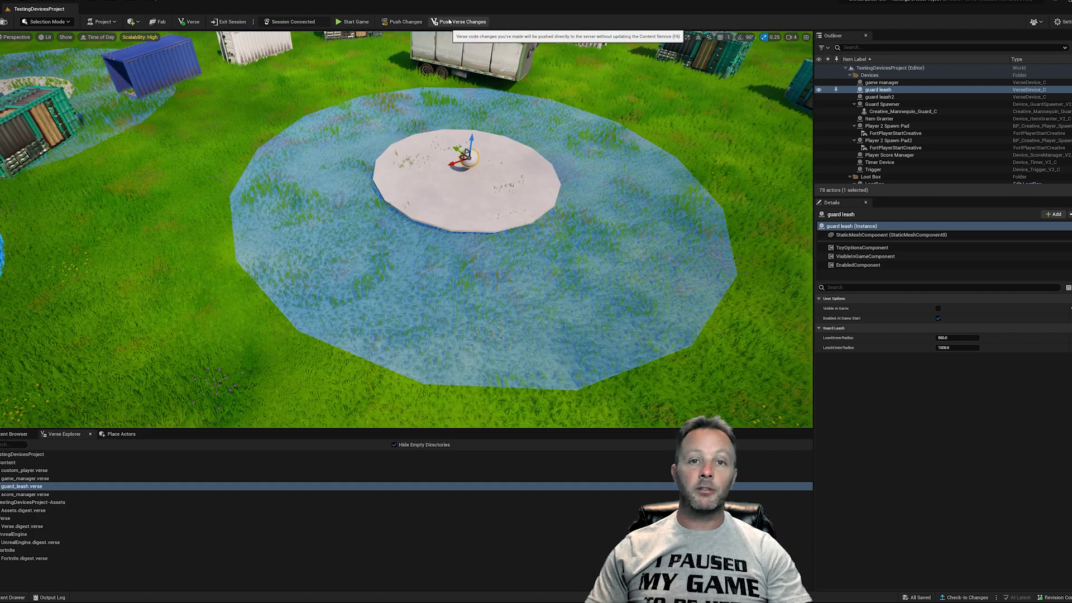
{"action": "left_click", "coordinate": [11, 434]}
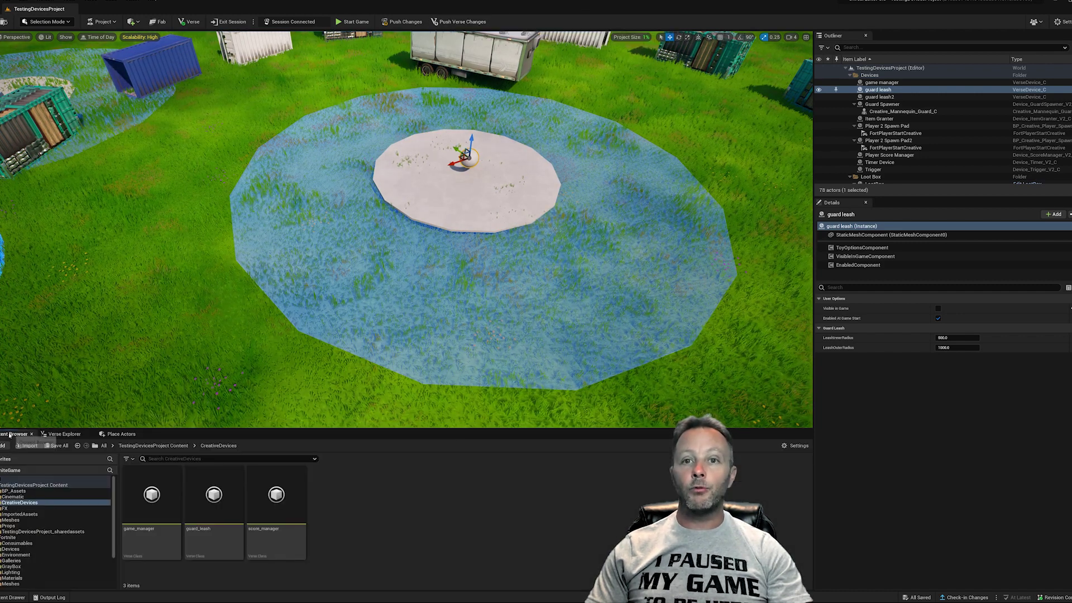
{"action": "left_click", "coordinate": [17, 503]}
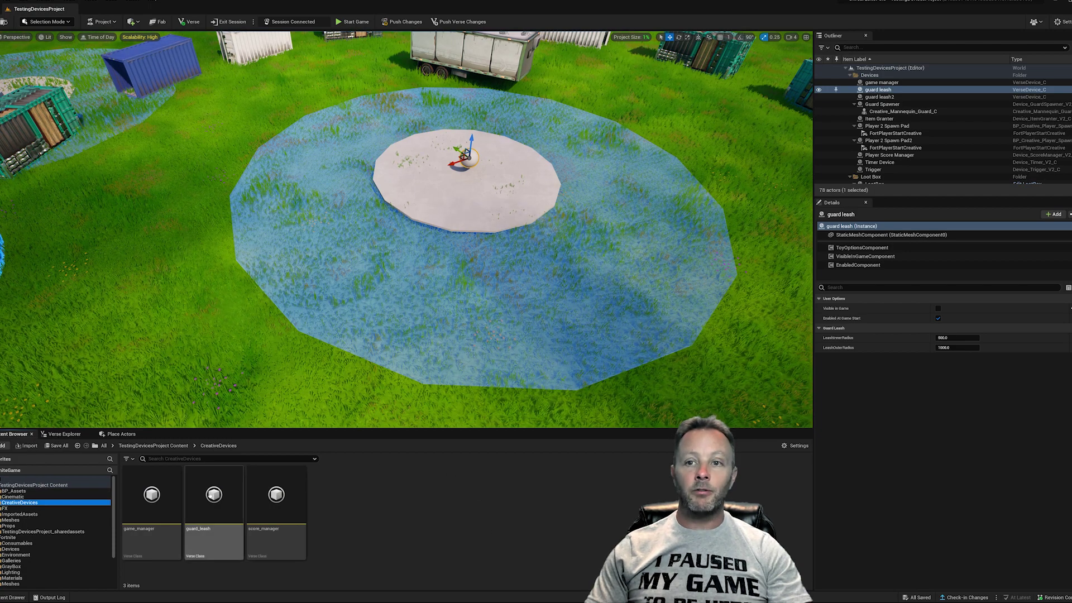
{"action": "mouse_move", "coordinate": [212, 495]}
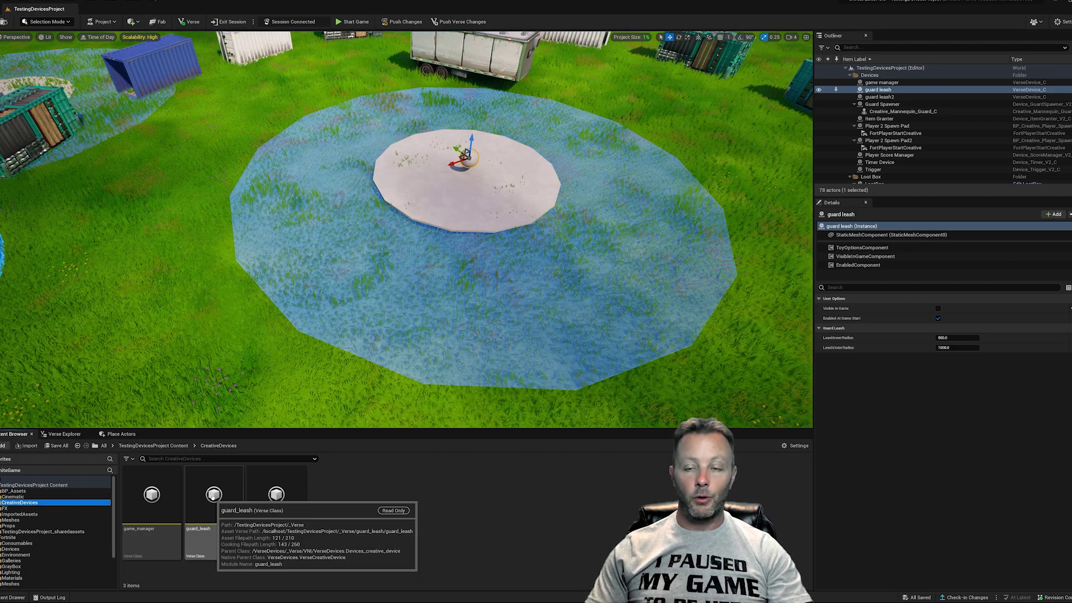
{"action": "left_click_drag", "start_coordinate": [213, 495], "coordinate": [153, 284]}
{"action": "right_click_drag", "start_coordinate": [153, 285], "coordinate": [83, 218]}
{"action": "key", "text": "w"}
{"action": "key", "text": "s"}
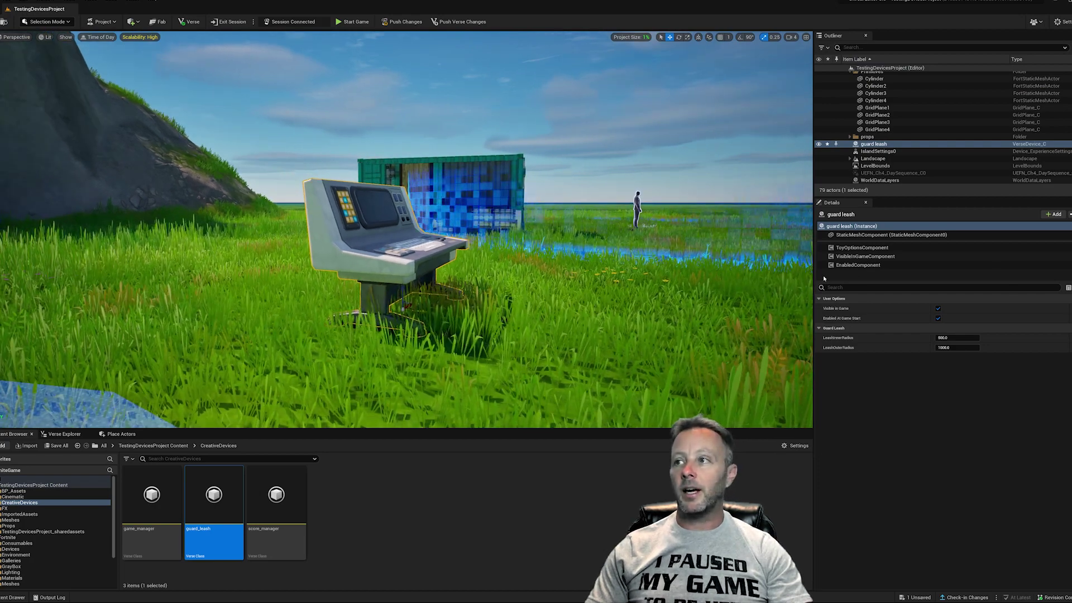
Step: Change the new guard leash device's static mesh to Sphere and raise it slightly above the grass
{"action": "left_click", "coordinate": [871, 234]}
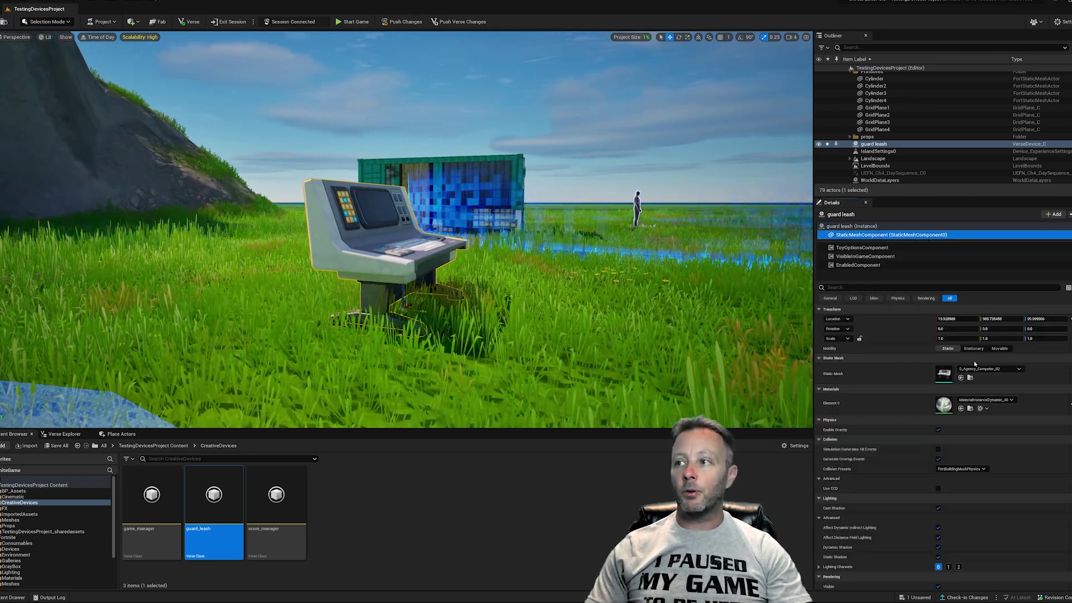
{"action": "left_click", "coordinate": [985, 369]}
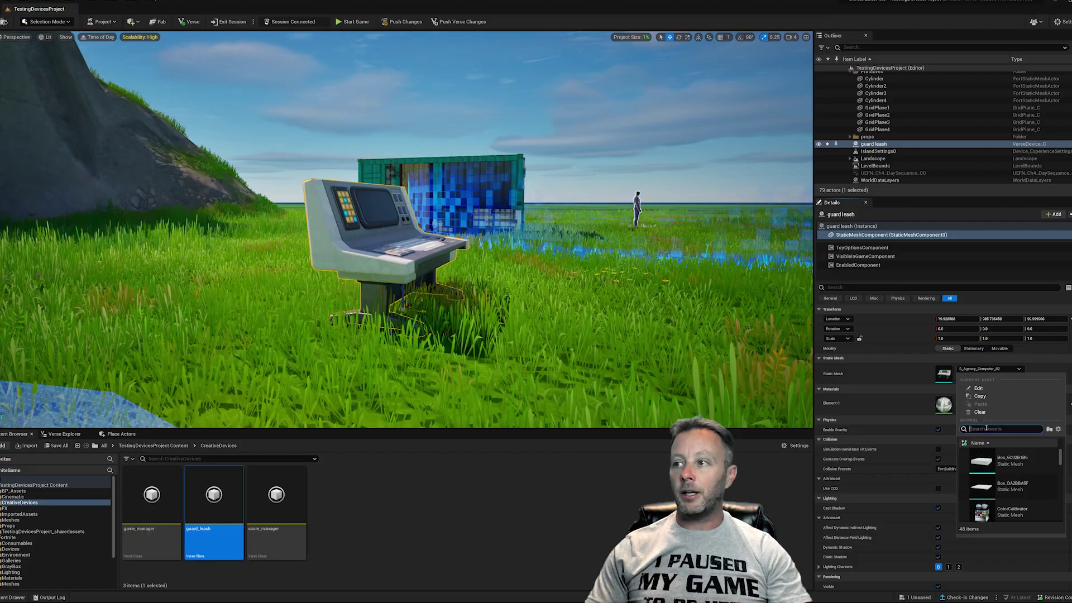
{"action": "type", "text": "sph"}
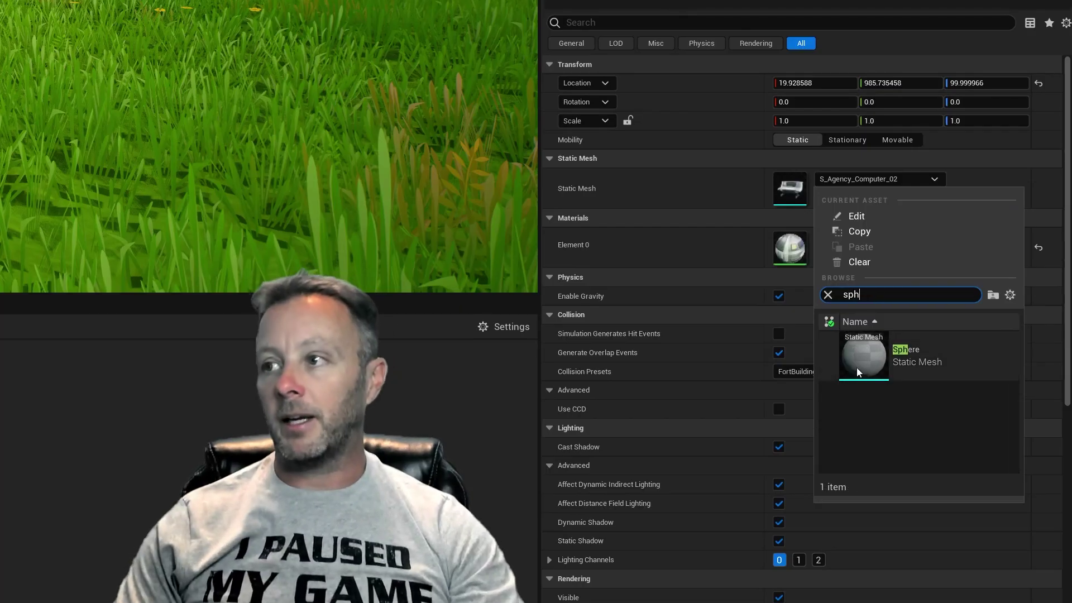
{"action": "left_click", "coordinate": [858, 369]}
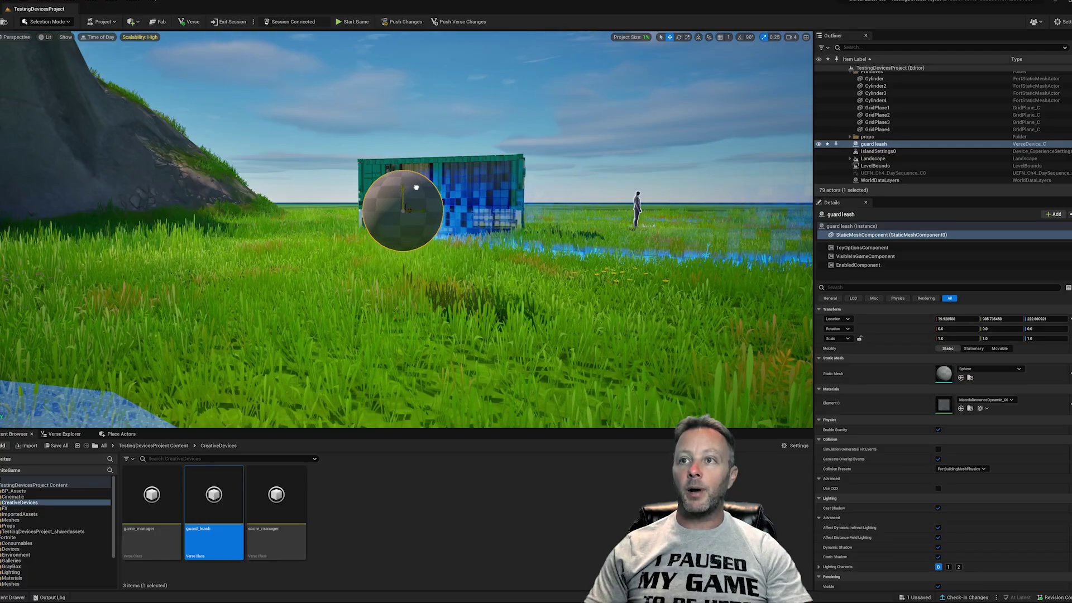
{"action": "left_click_drag", "start_coordinate": [416, 187], "coordinate": [416, 173]}
{"action": "right_click_drag", "start_coordinate": [416, 174], "coordinate": [524, 178]}
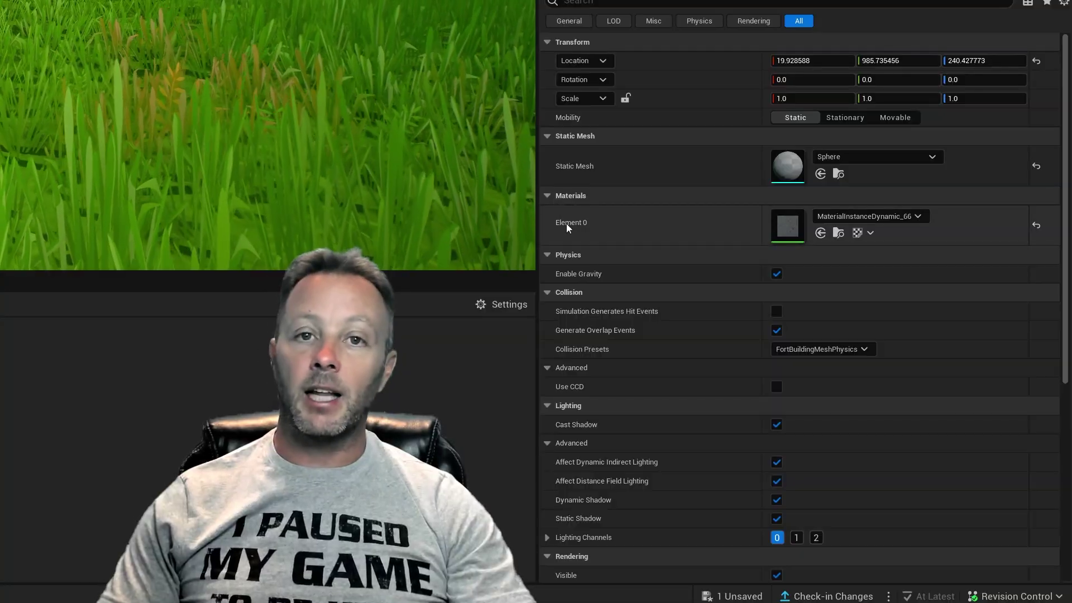
Step: Assign the M Barrier BoundsSolid 03 brick material to the sphere's Element 0
{"action": "left_click", "coordinate": [866, 217]}
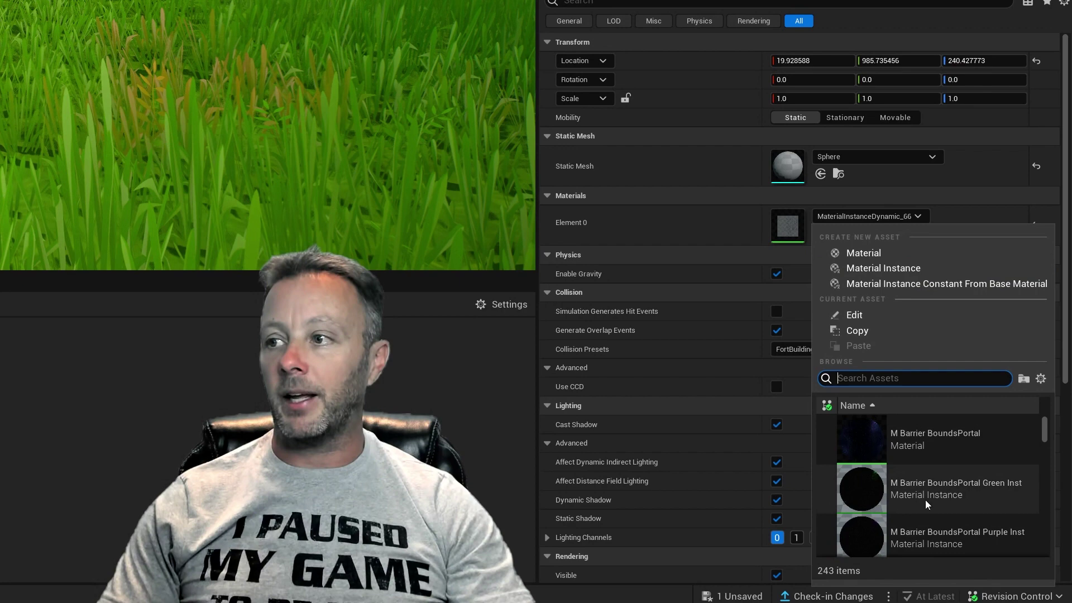
{"action": "scroll", "coordinate": [927, 504], "scroll_direction": "down", "scroll_amount": 6}
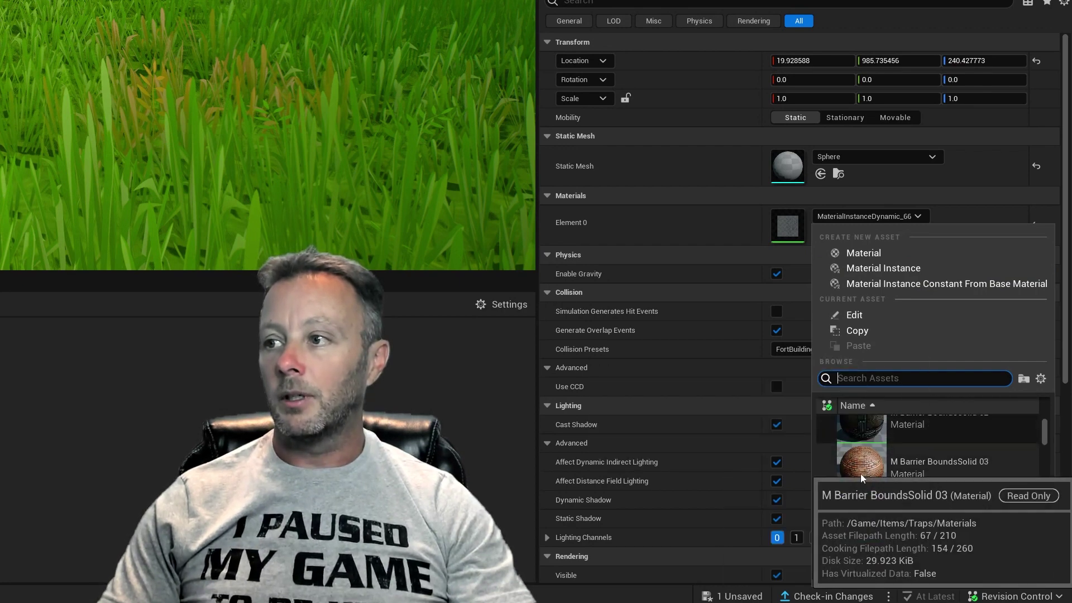
{"action": "left_click", "coordinate": [862, 475]}
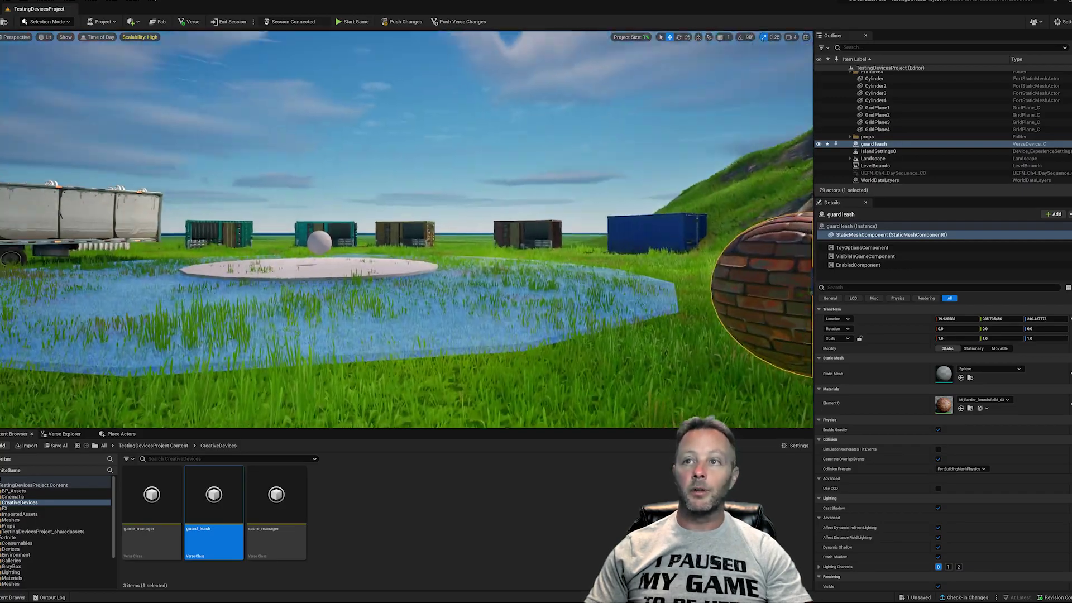
Step: Compare the brick sphere with the existing leash sphere and shift the brick sphere device slightly along the Y axis
{"action": "right_click_drag", "start_coordinate": [407, 229], "coordinate": [112, 271]}
{"action": "key", "text": "w"}
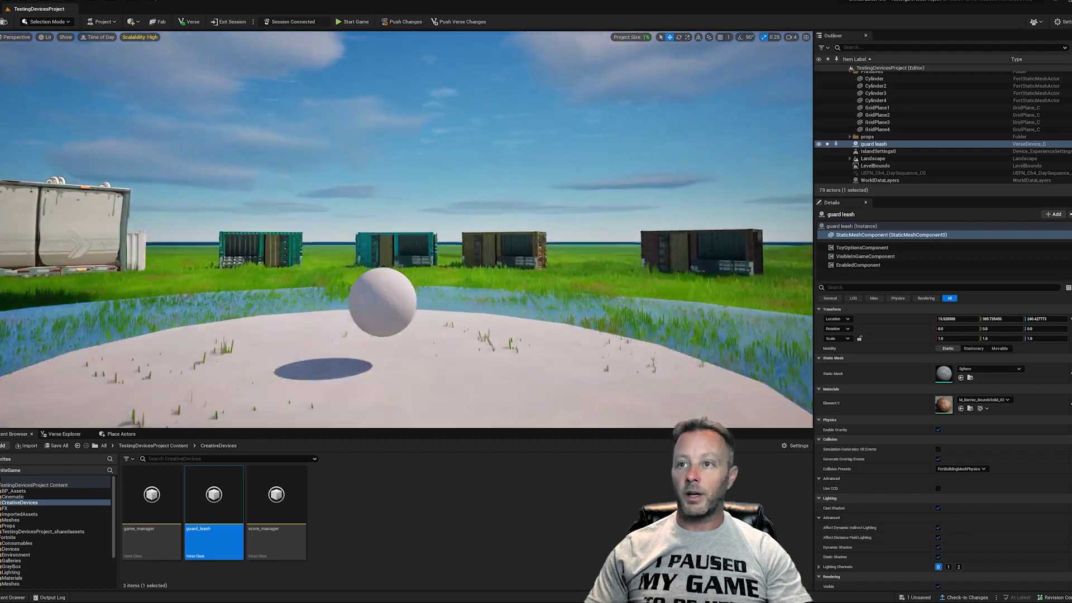
{"action": "key", "text": "w"}
{"action": "key", "text": "w"}
{"action": "key", "text": "w"}
{"action": "key", "text": "d"}
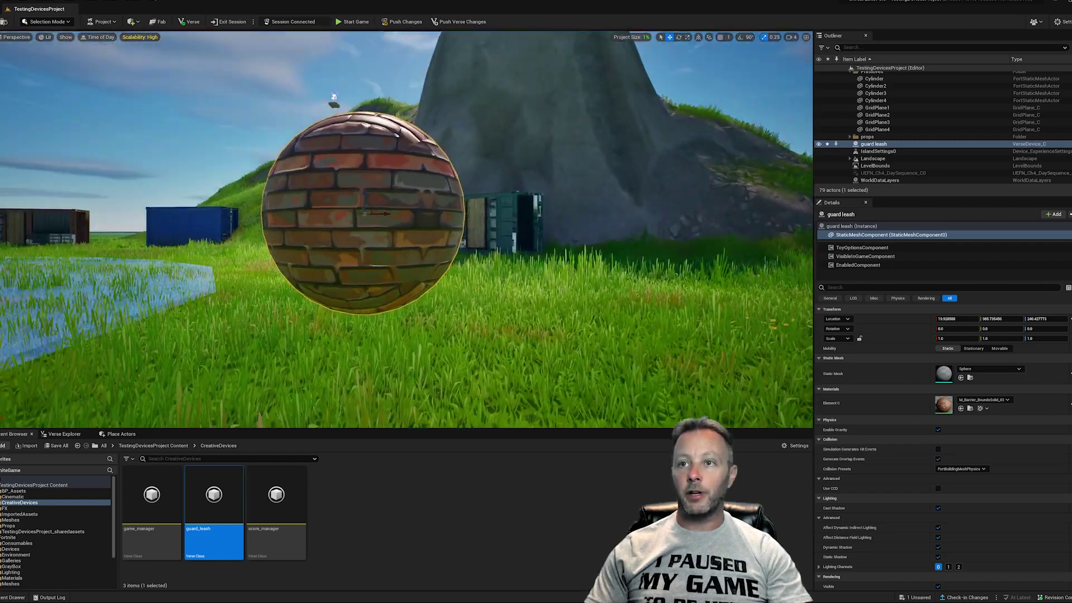
{"action": "right_click_drag", "start_coordinate": [389, 245], "coordinate": [377, 245]}
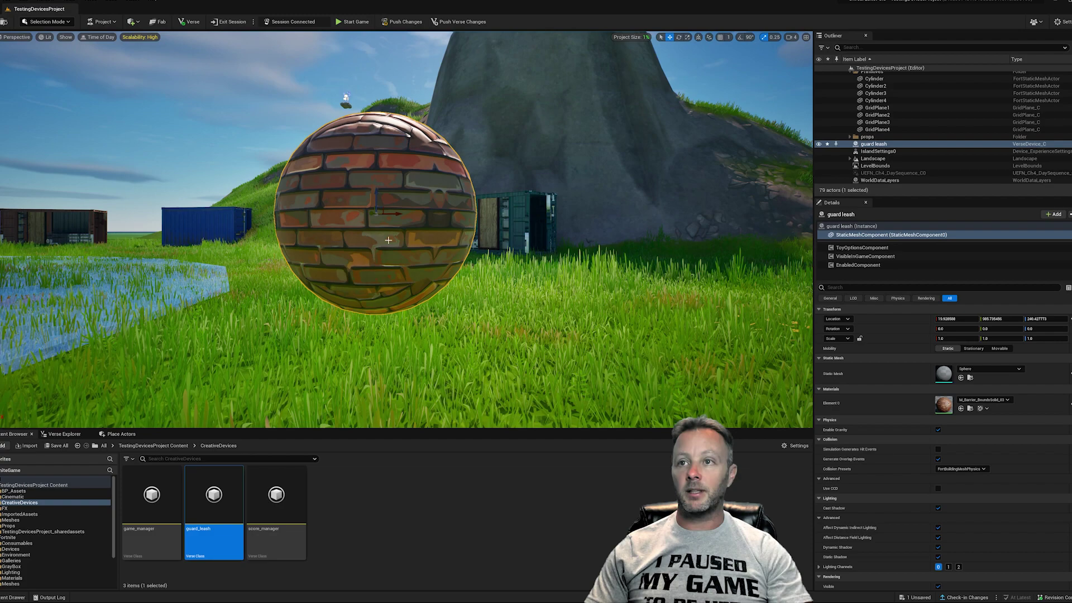
{"action": "key", "text": "s"}
{"action": "right_click_drag", "start_coordinate": [389, 240], "coordinate": [368, 246]}
{"action": "key", "text": "s"}
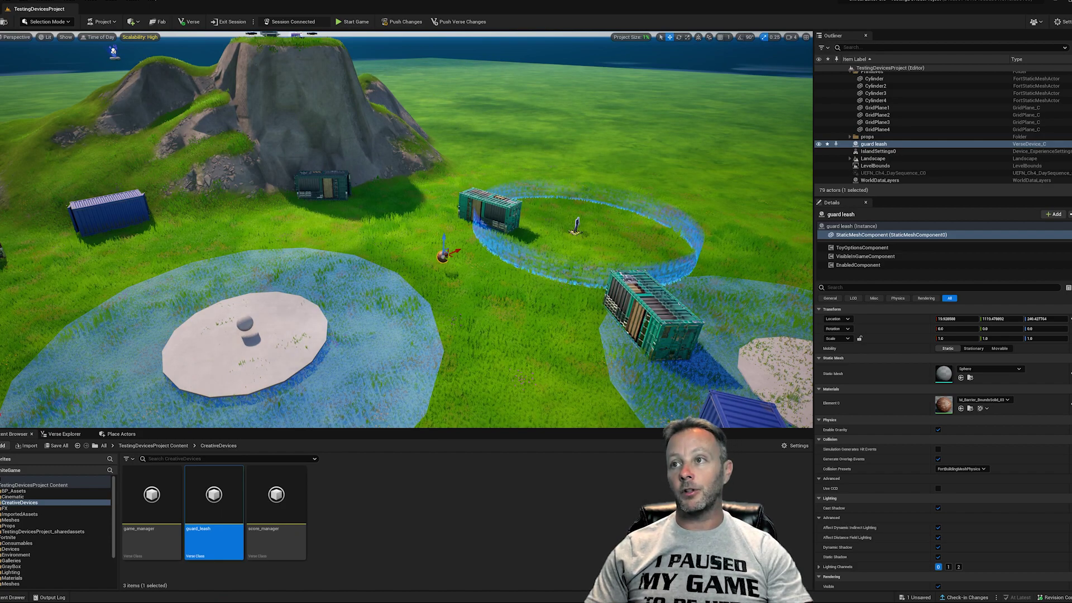
Step: Select the Guard Spawner and check its placement and options relative to the leash spheres
{"action": "left_click", "coordinate": [575, 234]}
{"action": "right_click_drag", "start_coordinate": [575, 235], "coordinate": [581, 207]}
{"action": "key", "text": "w"}
{"action": "left_click", "coordinate": [555, 252]}
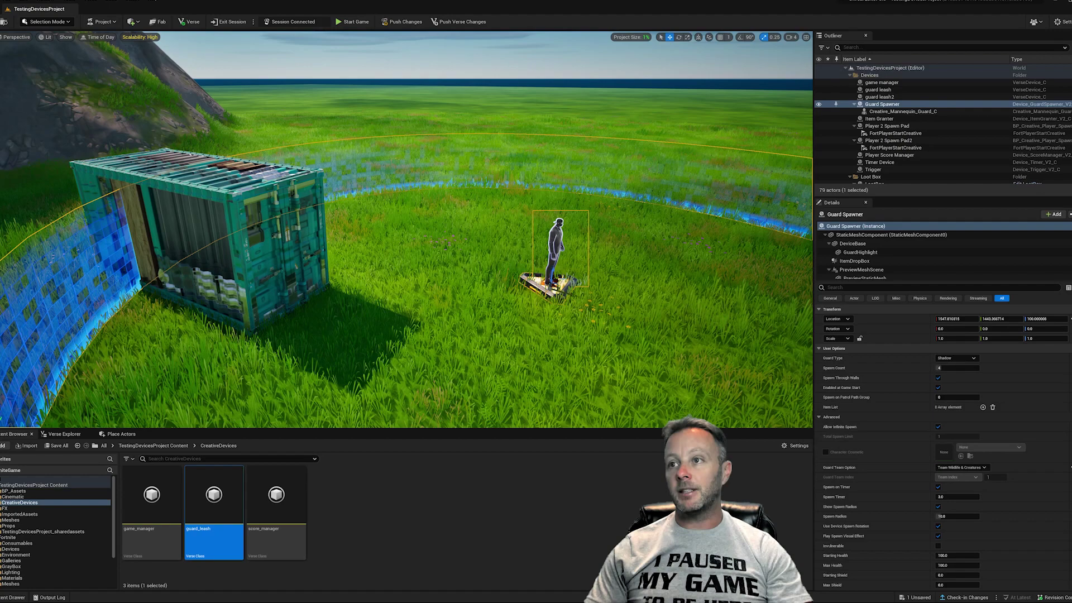
{"action": "right_click_drag", "start_coordinate": [556, 252], "coordinate": [427, 292]}
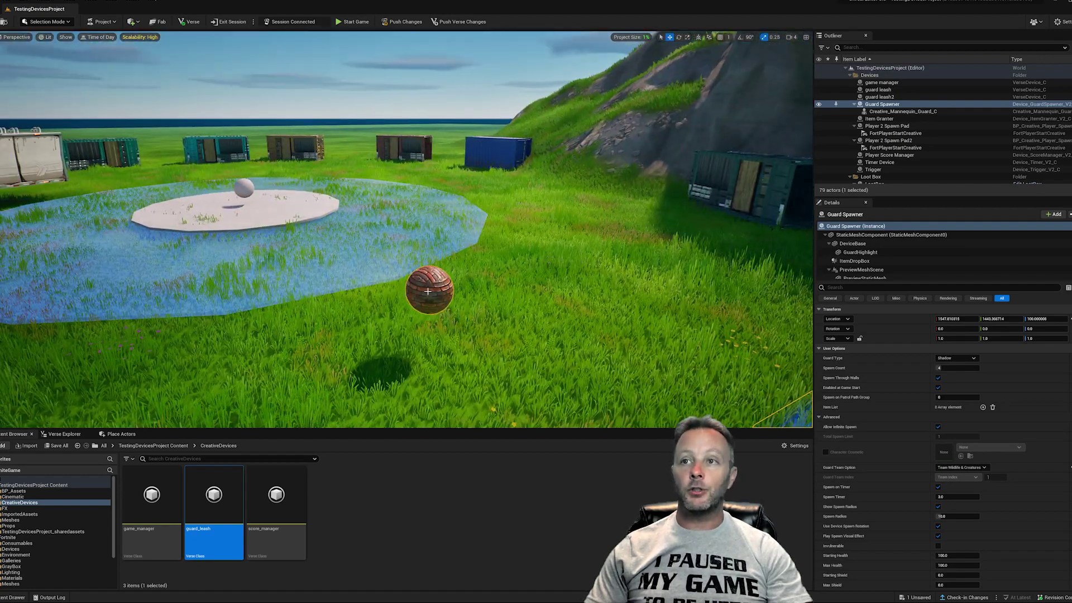
Step: Turn off Visible in Game on the brick sphere's guard leash device and set its LeashInnerRadius to 10.0
{"action": "left_click", "coordinate": [428, 291]}
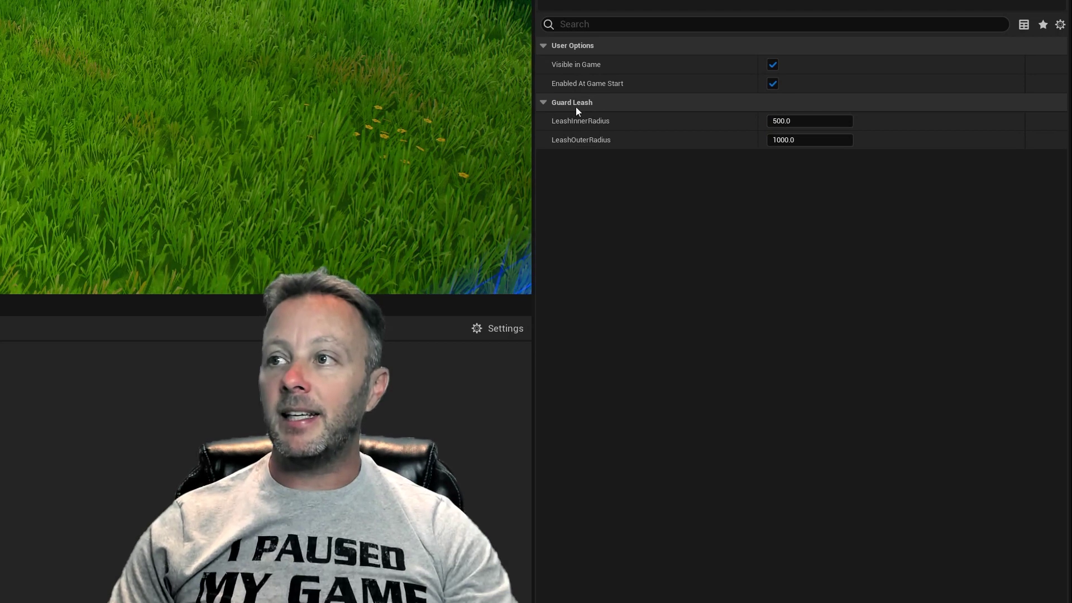
{"action": "left_click", "coordinate": [773, 67]}
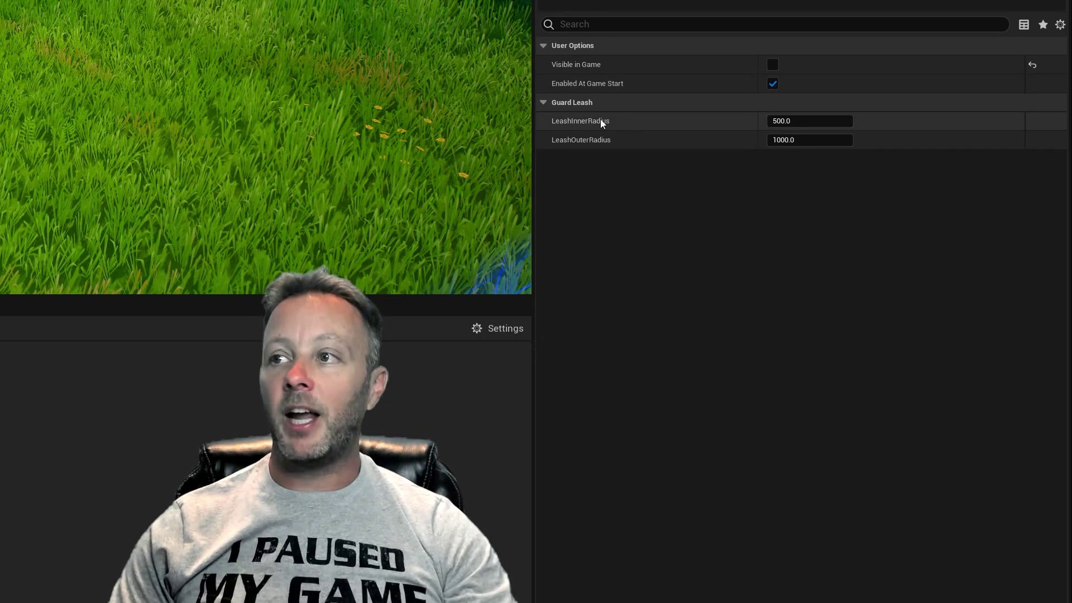
{"action": "left_click", "coordinate": [805, 121]}
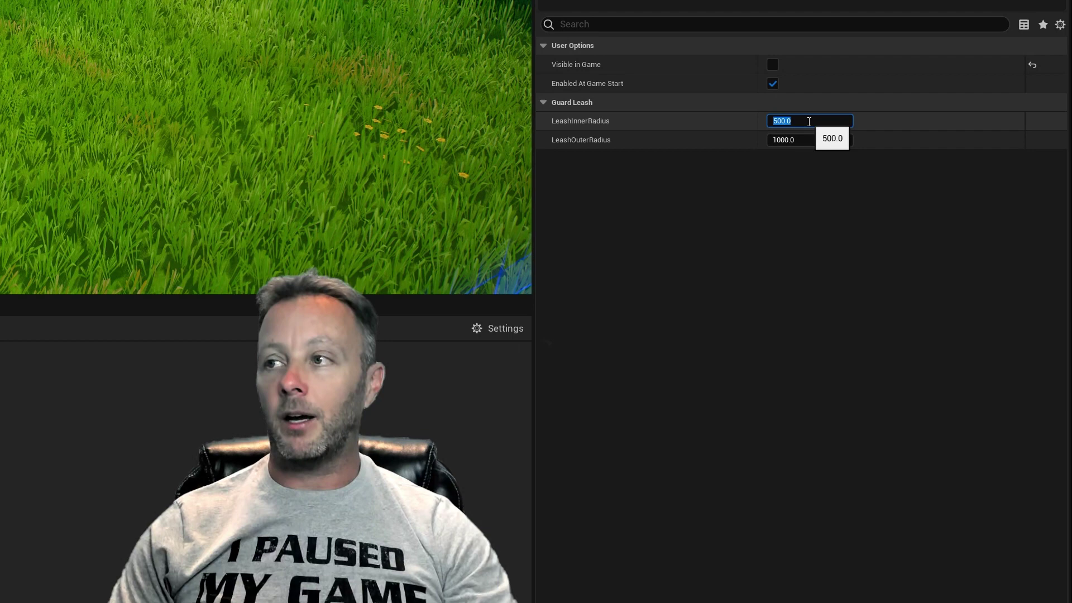
{"action": "type", "text": "10"}
{"action": "key", "text": "Return"}
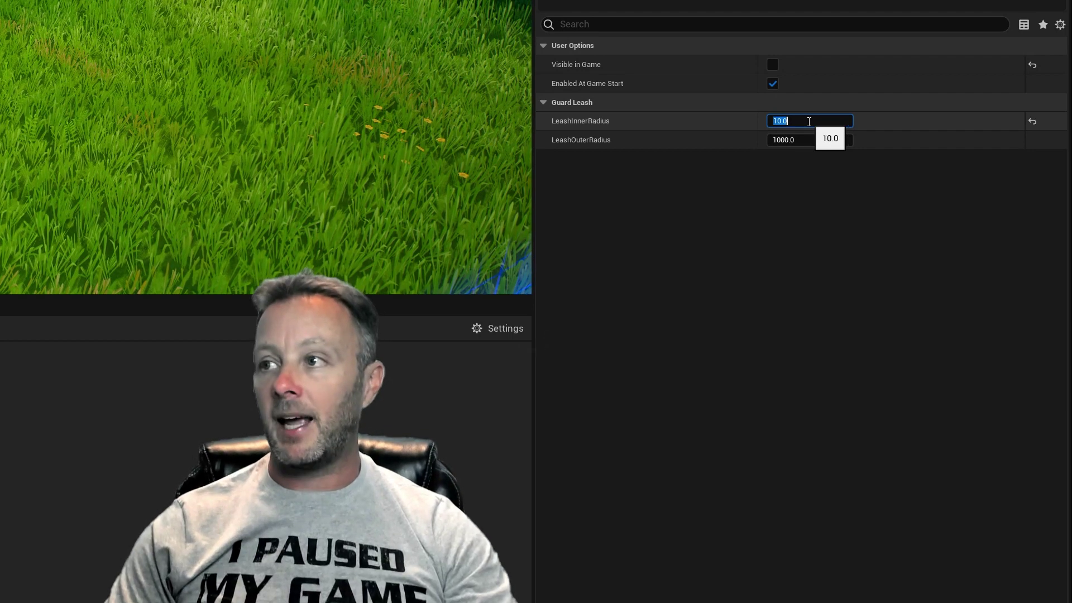
Step: Set LeashOuterRadius on the brick sphere's guard leash device to 50
{"action": "left_click_drag", "start_coordinate": [835, 140], "coordinate": [805, 140]}
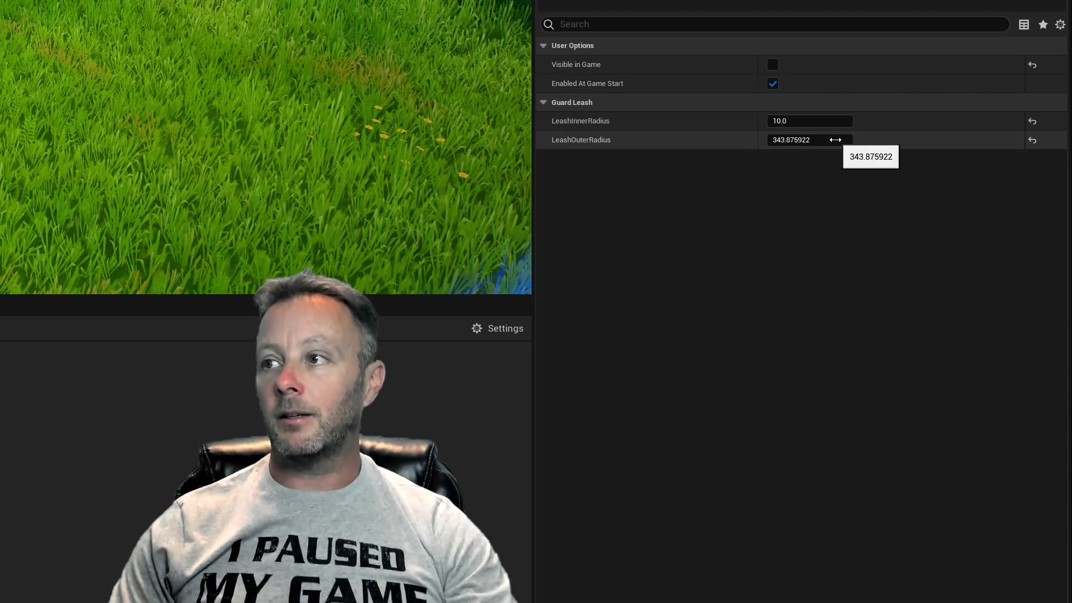
{"action": "left_click", "coordinate": [835, 140]}
{"action": "type", "text": "50"}
{"action": "key", "text": "Return"}
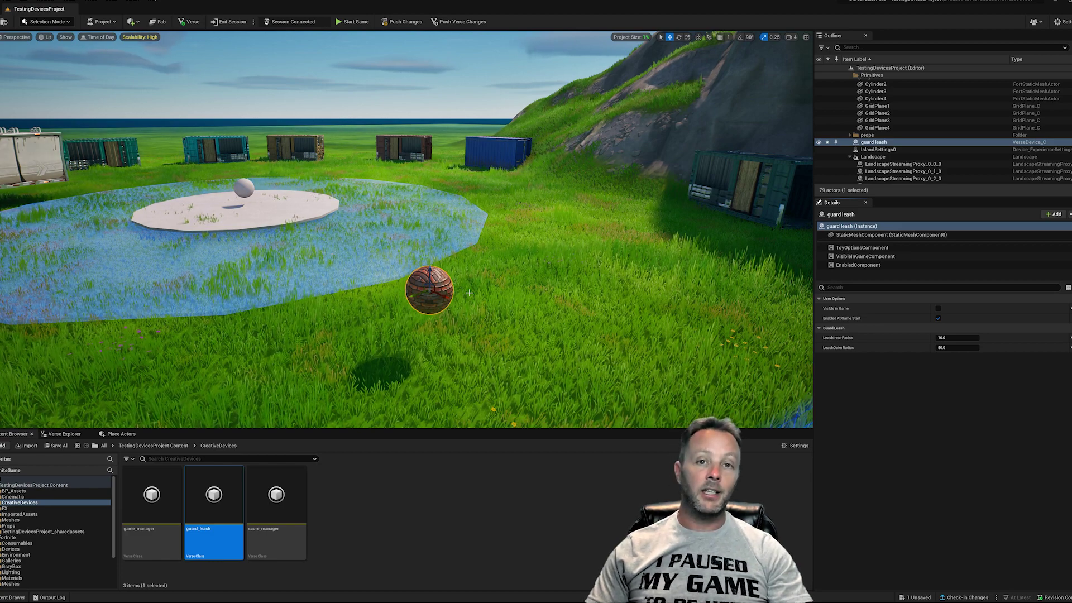
Step: Select the white sphere's guard leash device and compare its radii and leash area with the brick sphere's
{"action": "right_click_drag", "start_coordinate": [469, 292], "coordinate": [341, 301]}
{"action": "key", "text": "w"}
{"action": "key", "text": "w"}
{"action": "left_click", "coordinate": [408, 240]}
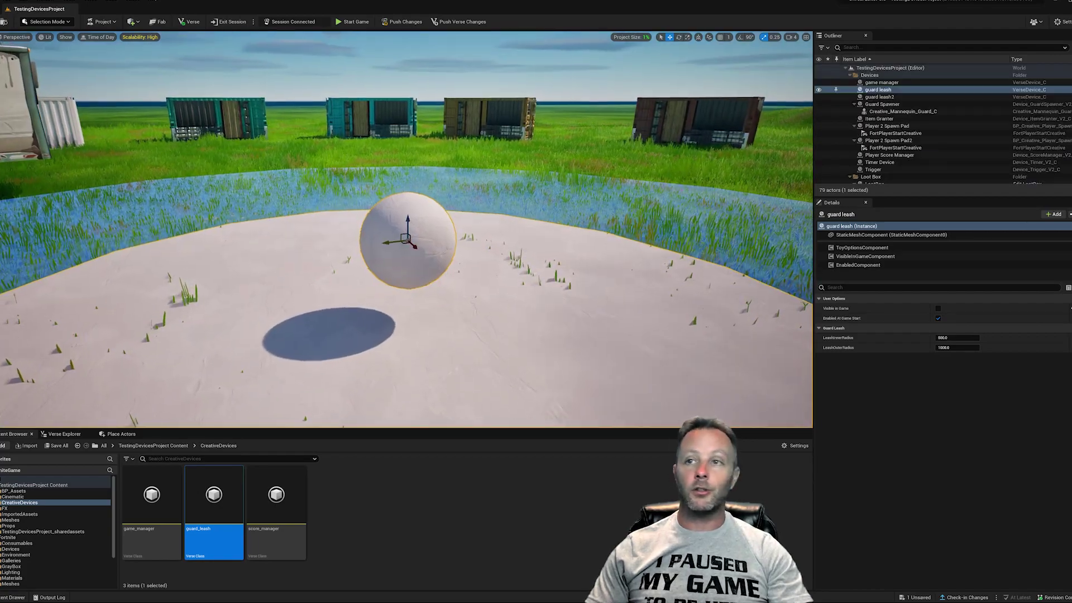
{"action": "scroll", "coordinate": [486, 266], "scroll_direction": "down", "scroll_amount": 10}
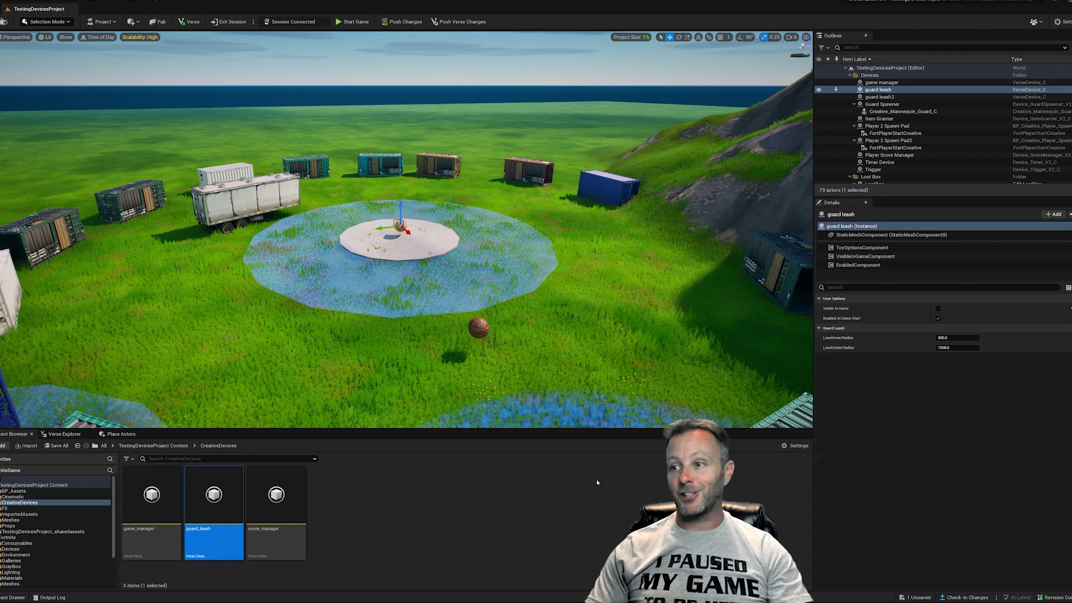
Step: Switch to Visual Studio Code and examine the editable GuardLeash1 and GuardLeash2 declarations in game_manager.verse
{"action": "key", "text": "alt+Tab"}
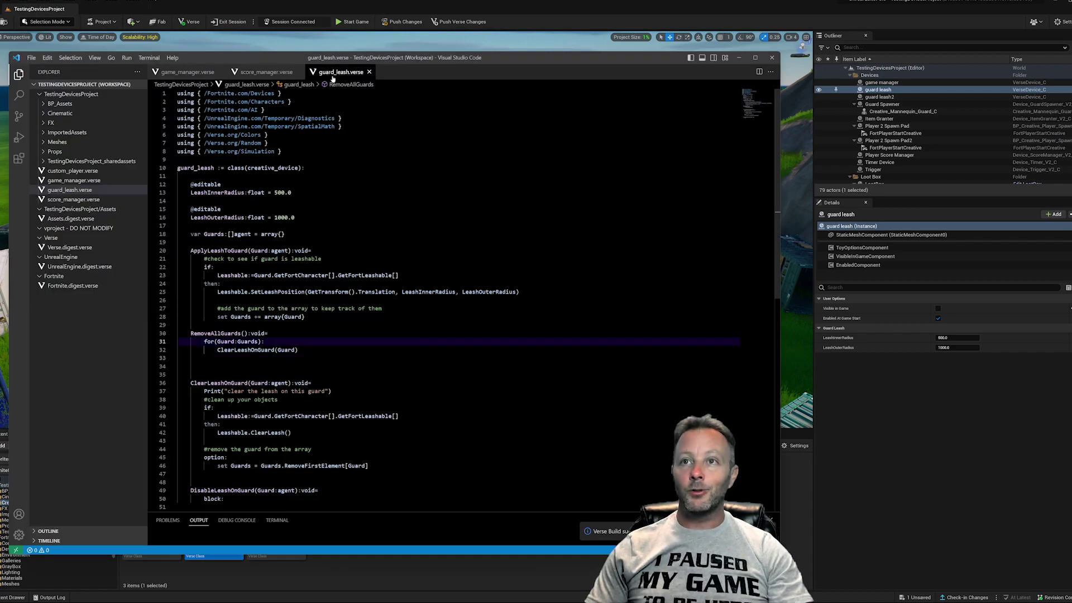
{"action": "left_click", "coordinate": [185, 72]}
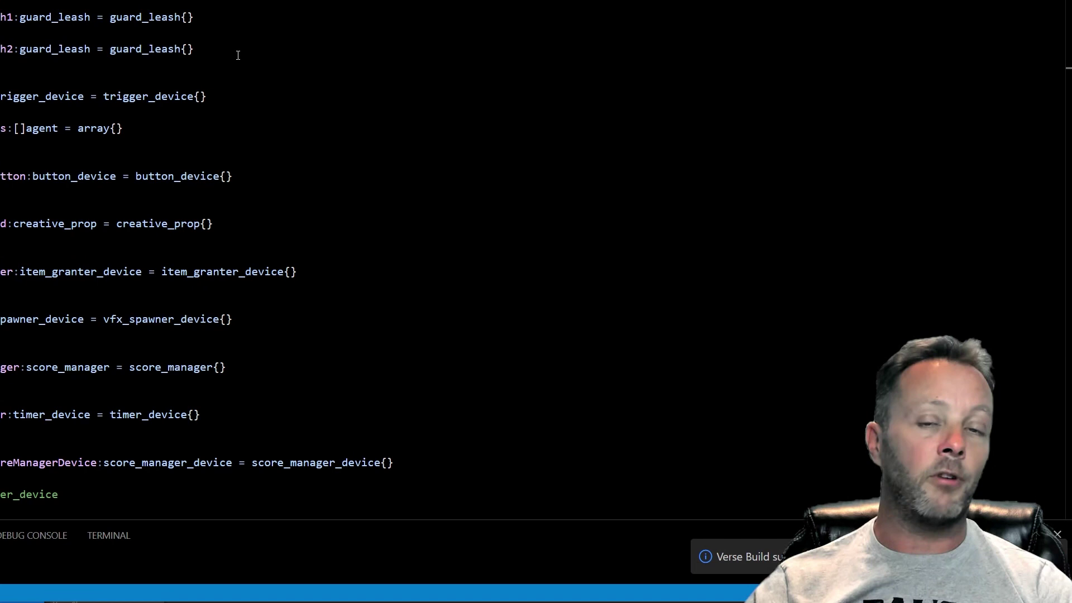
{"action": "left_click_drag", "start_coordinate": [221, 52], "coordinate": [73, 159]}
{"action": "left_click", "coordinate": [103, 157]}
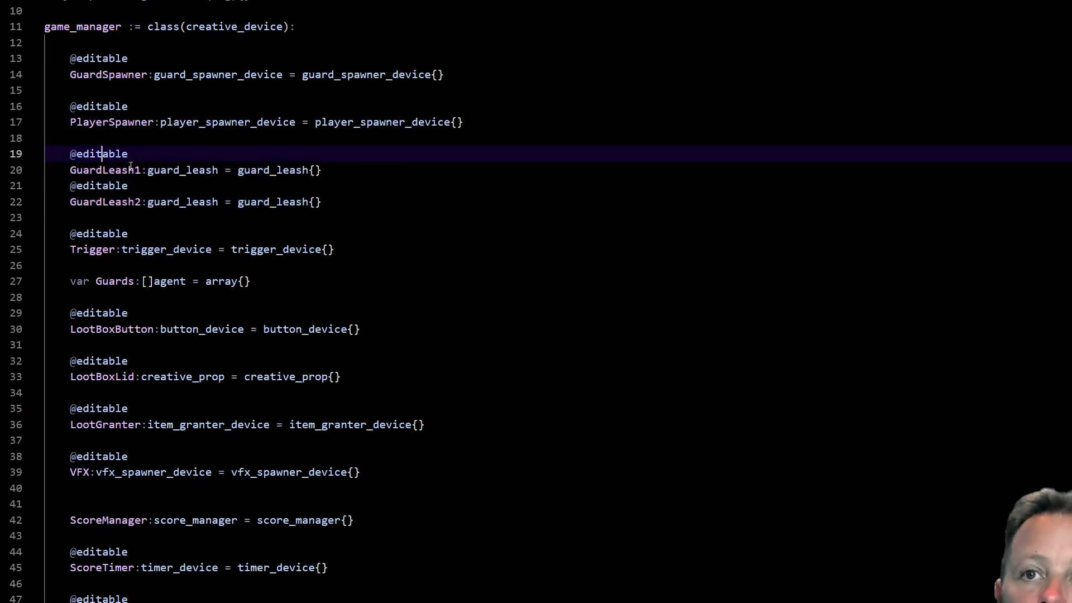
{"action": "double_click", "coordinate": [106, 169]}
{"action": "double_click", "coordinate": [115, 201]}
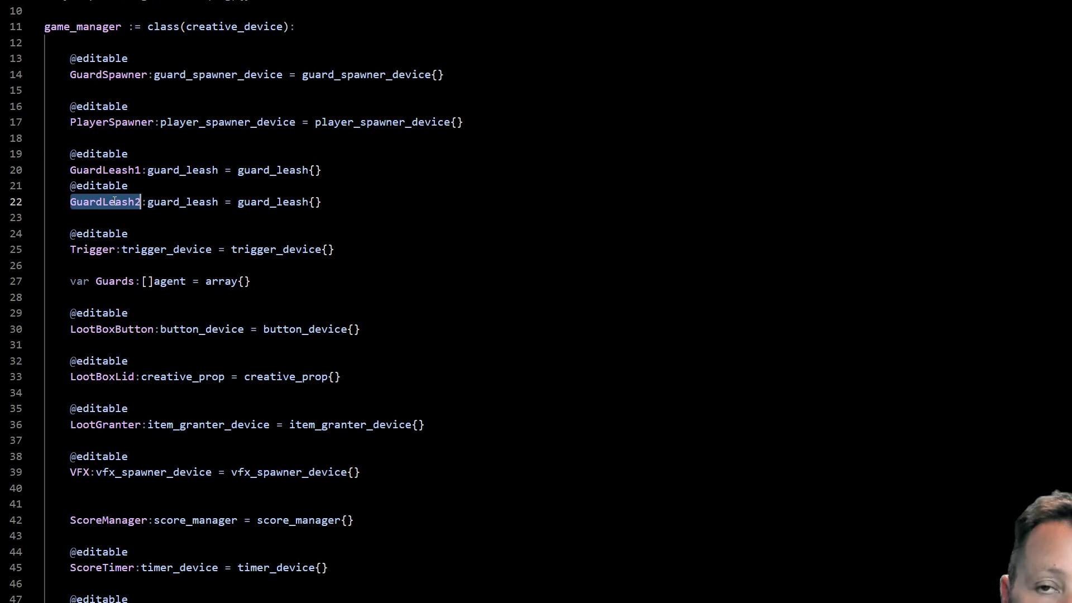
Step: Compare the guard_leash type used by both leash variables with the class name defined in guard_leash.verse
{"action": "double_click", "coordinate": [190, 170]}
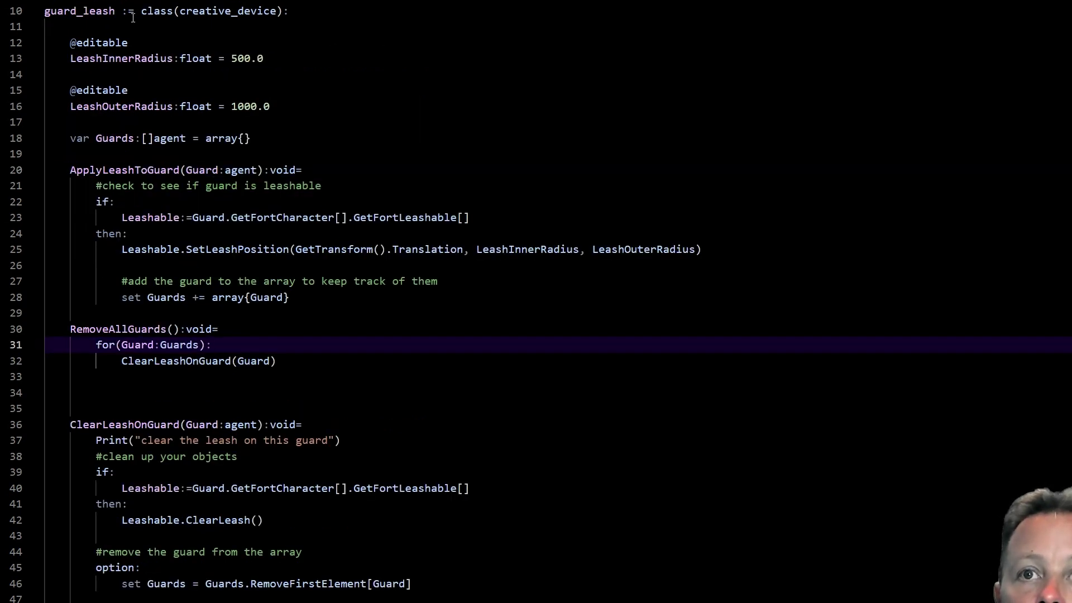
{"action": "double_click", "coordinate": [64, 11]}
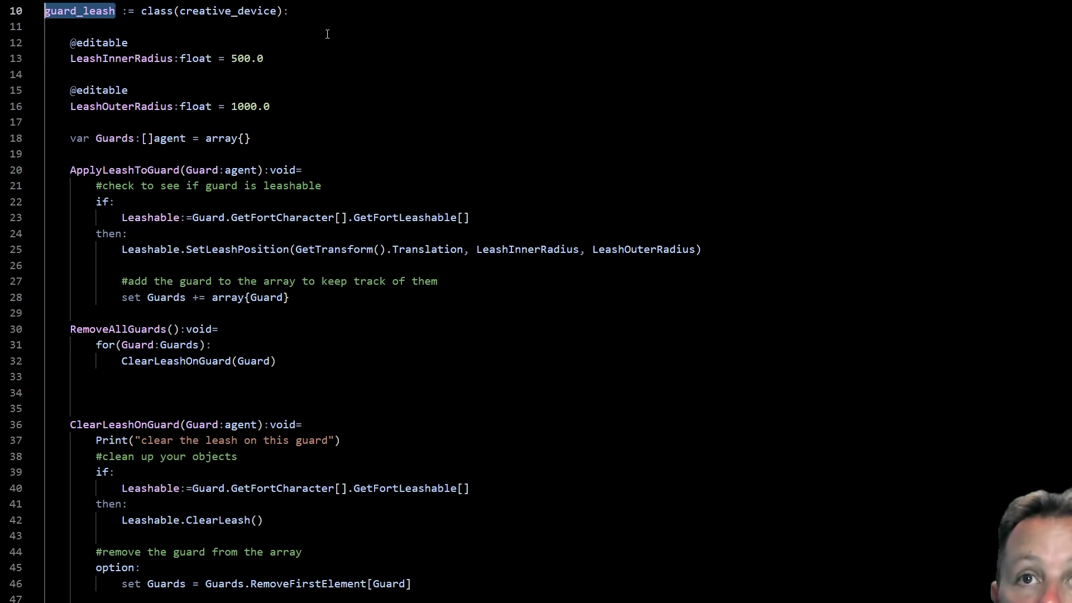
{"action": "key", "text": "ctrl+Tab"}
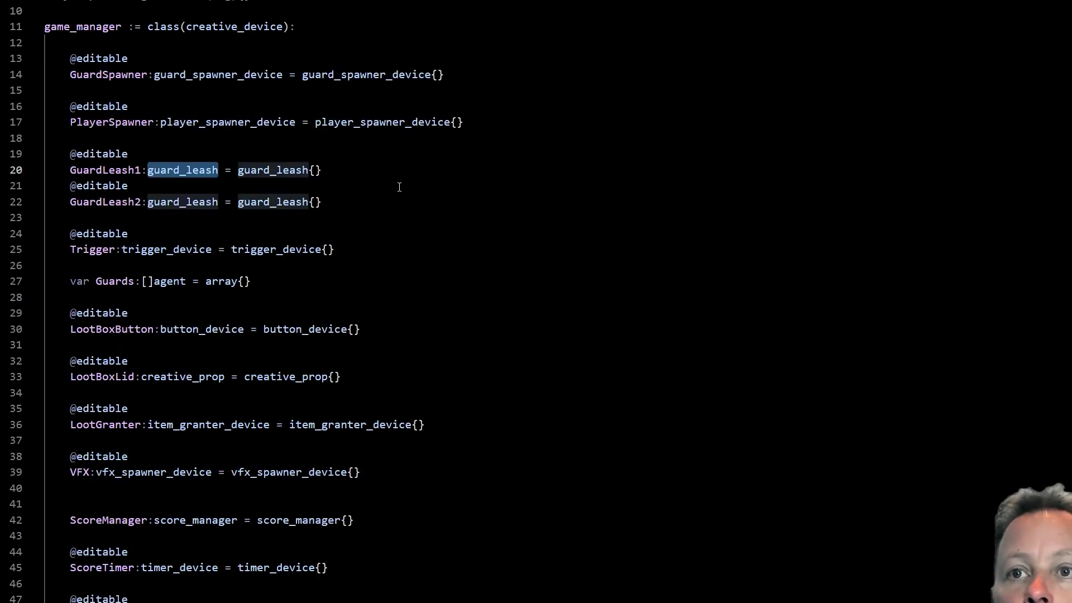
{"action": "left_click_drag", "start_coordinate": [325, 206], "coordinate": [73, 154]}
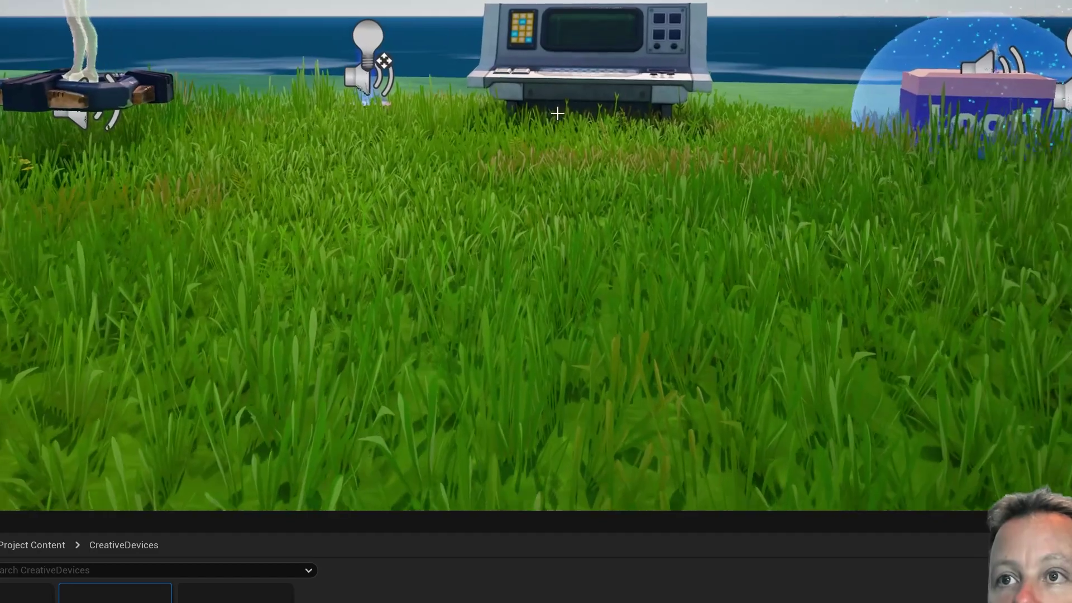
Step: Select the computer console device in the level, and review the Guards agent array declaration in game_manager.verse
{"action": "left_click", "coordinate": [540, 43]}
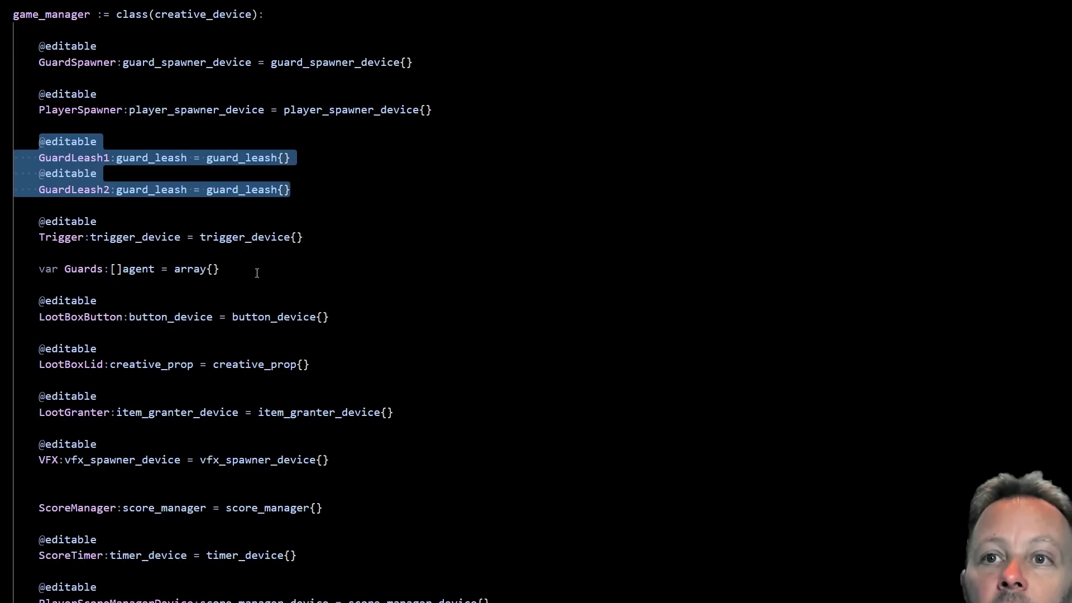
{"action": "left_click_drag", "start_coordinate": [220, 268], "coordinate": [44, 268]}
{"action": "left_click", "coordinate": [261, 269]}
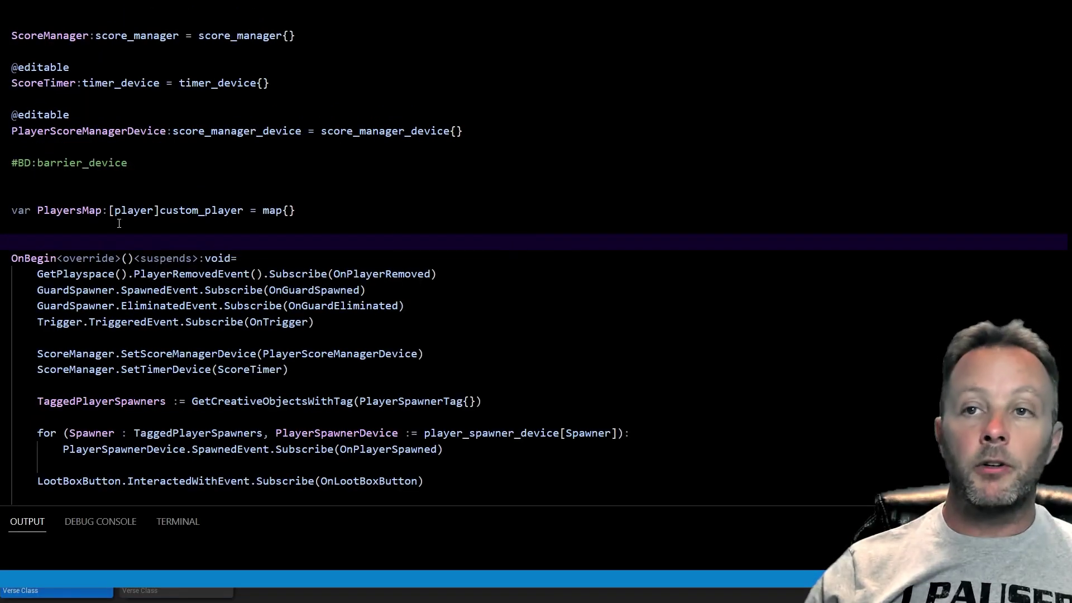
Step: Examine OnBegin's GuardSpawner SpawnedEvent and EliminatedEvent subscriptions and the handler functions they call
{"action": "double_click", "coordinate": [22, 257]}
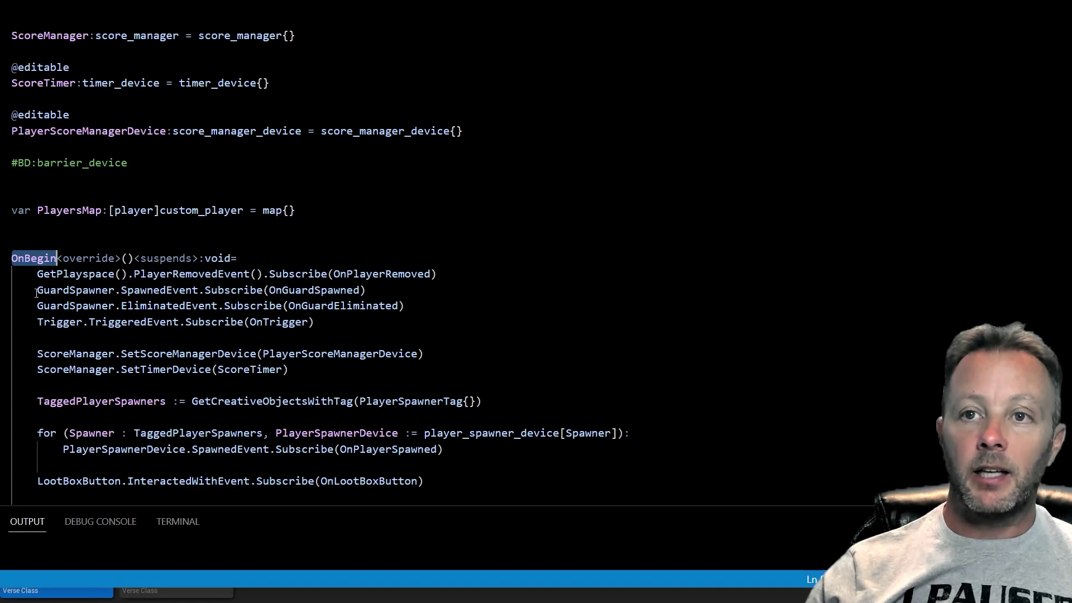
{"action": "left_click_drag", "start_coordinate": [37, 290], "coordinate": [418, 308]}
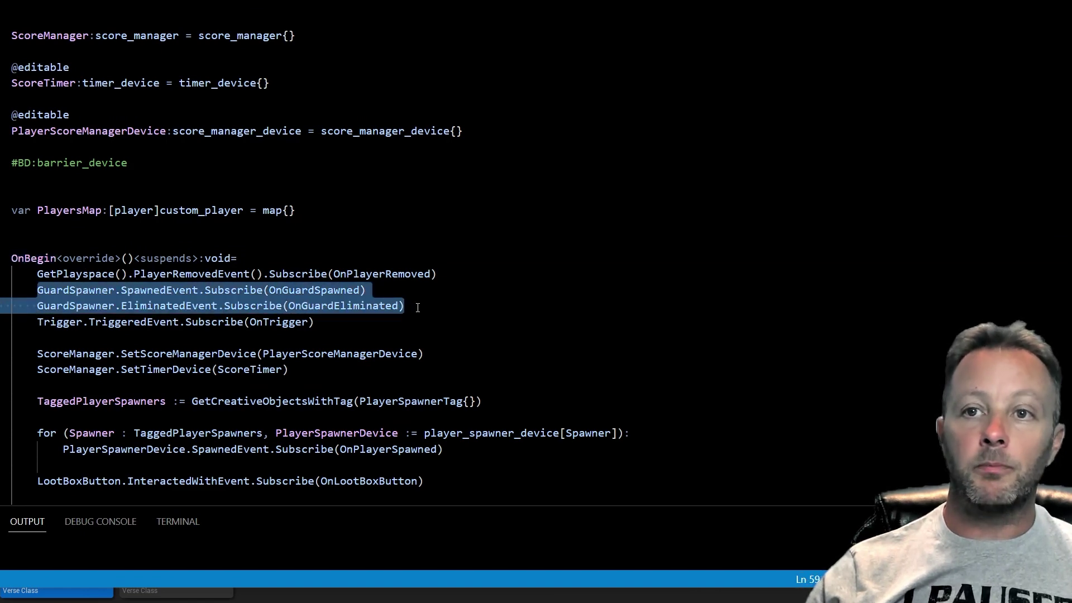
{"action": "double_click", "coordinate": [158, 290]}
{"action": "double_click", "coordinate": [162, 305]}
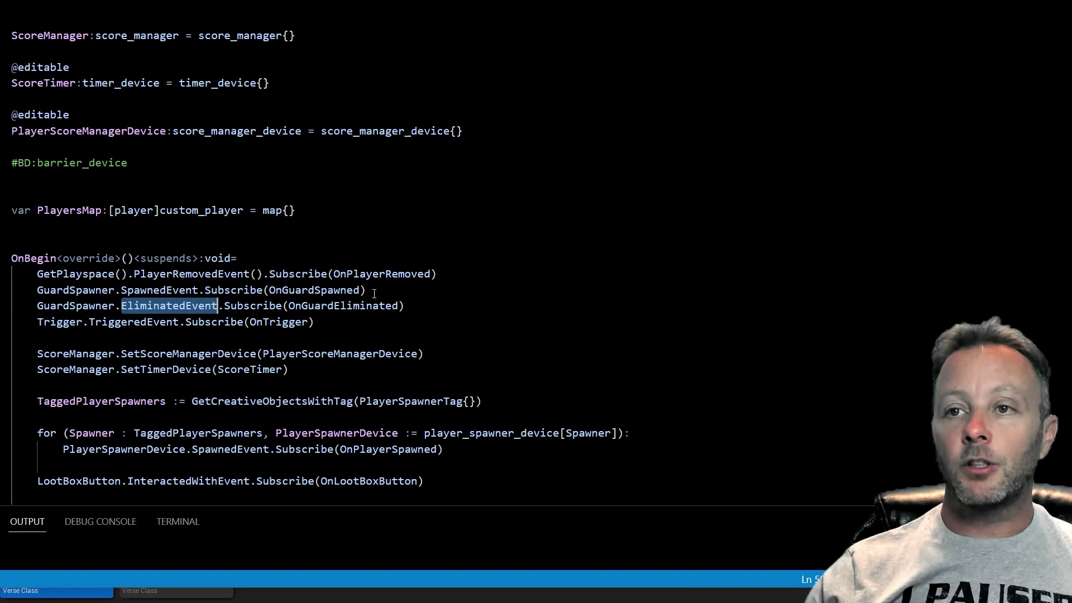
{"action": "left_click_drag", "start_coordinate": [366, 290], "coordinate": [224, 290]}
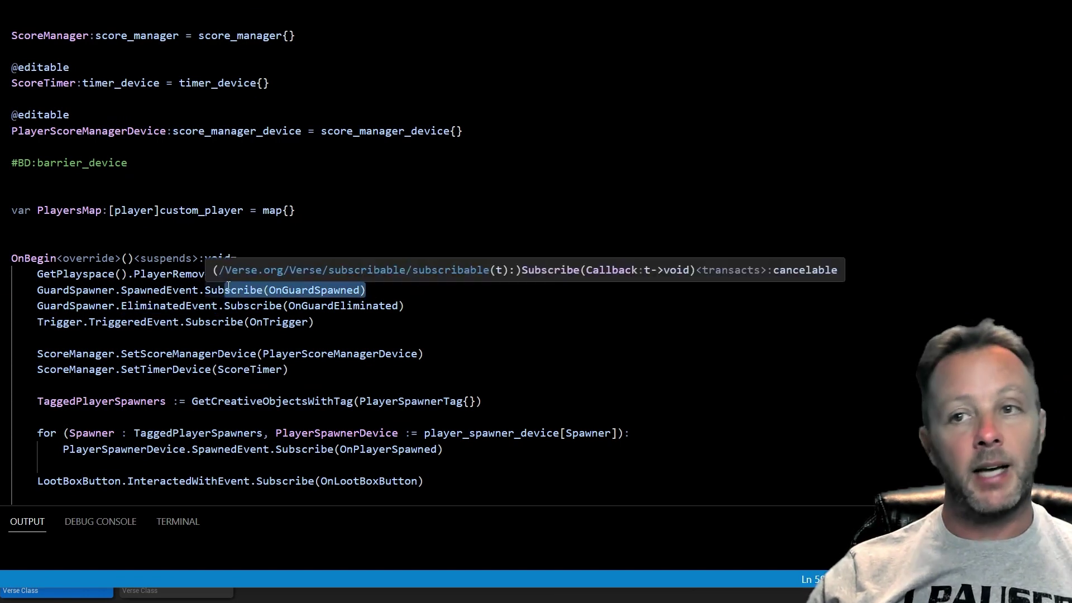
{"action": "left_click_drag", "start_coordinate": [405, 306], "coordinate": [270, 306]}
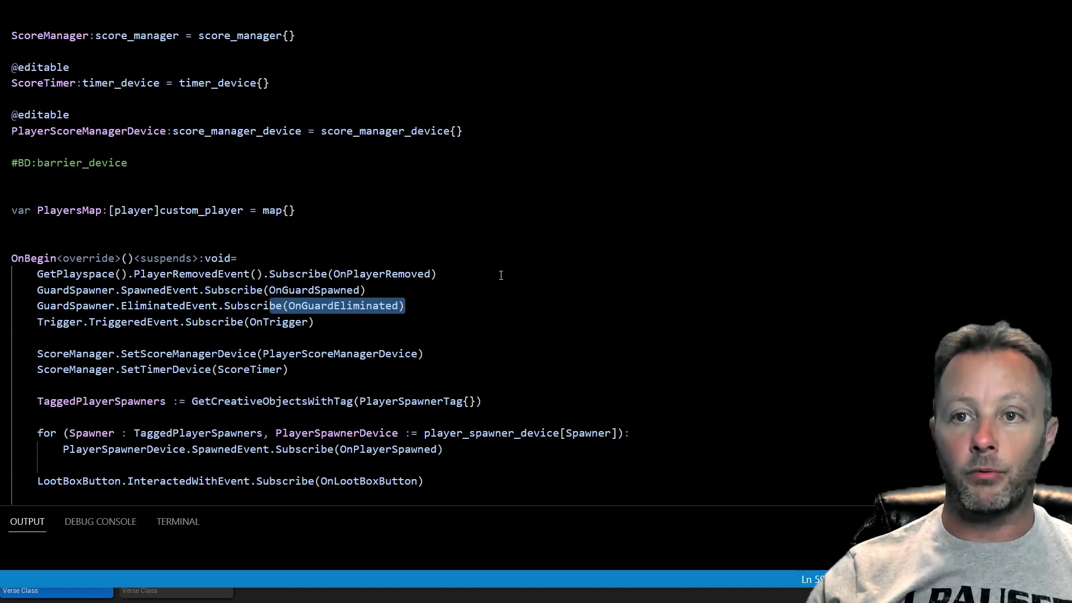
Step: Locate the OnGuardSpawned and OnGuardEliminated handler functions in game_manager.verse
{"action": "scroll", "coordinate": [557, 236], "scroll_direction": "down", "scroll_amount": 15}
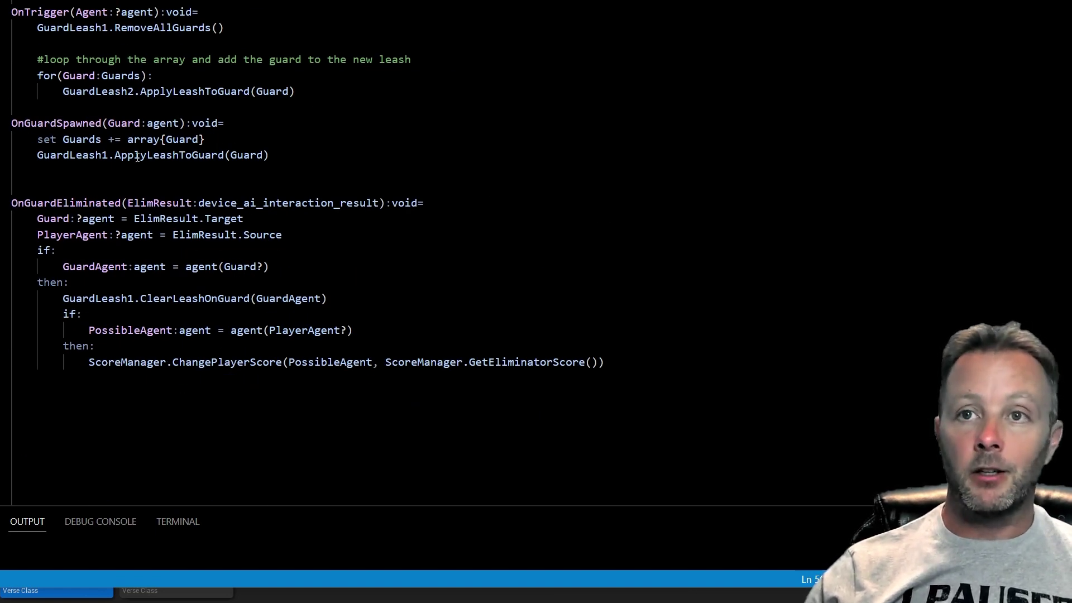
{"action": "left_click_drag", "start_coordinate": [12, 123], "coordinate": [292, 164]}
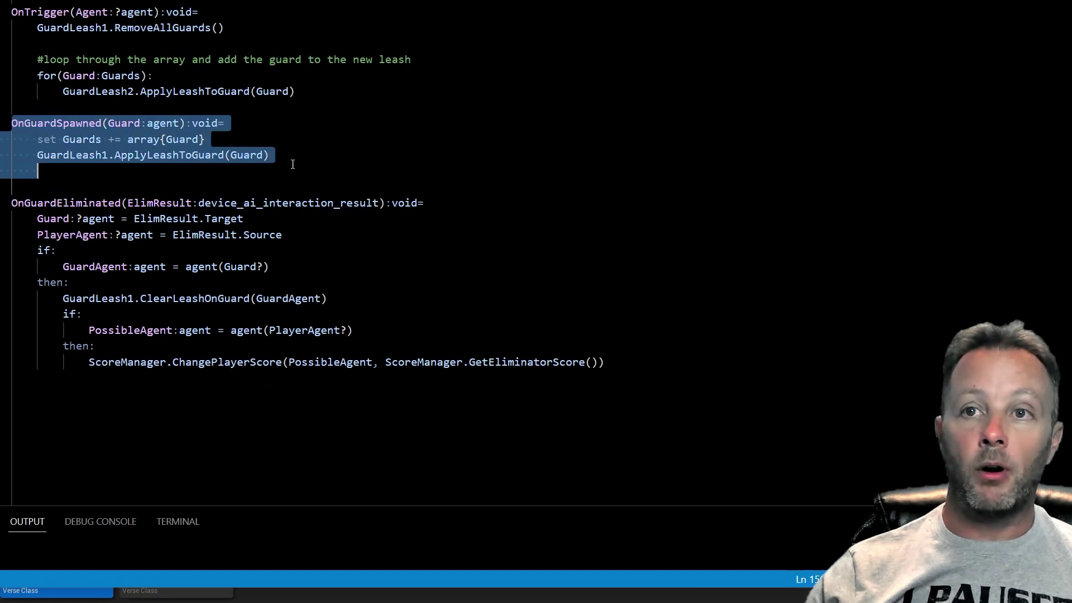
{"action": "left_click_drag", "start_coordinate": [11, 203], "coordinate": [614, 363]}
{"action": "left_click", "coordinate": [257, 154]}
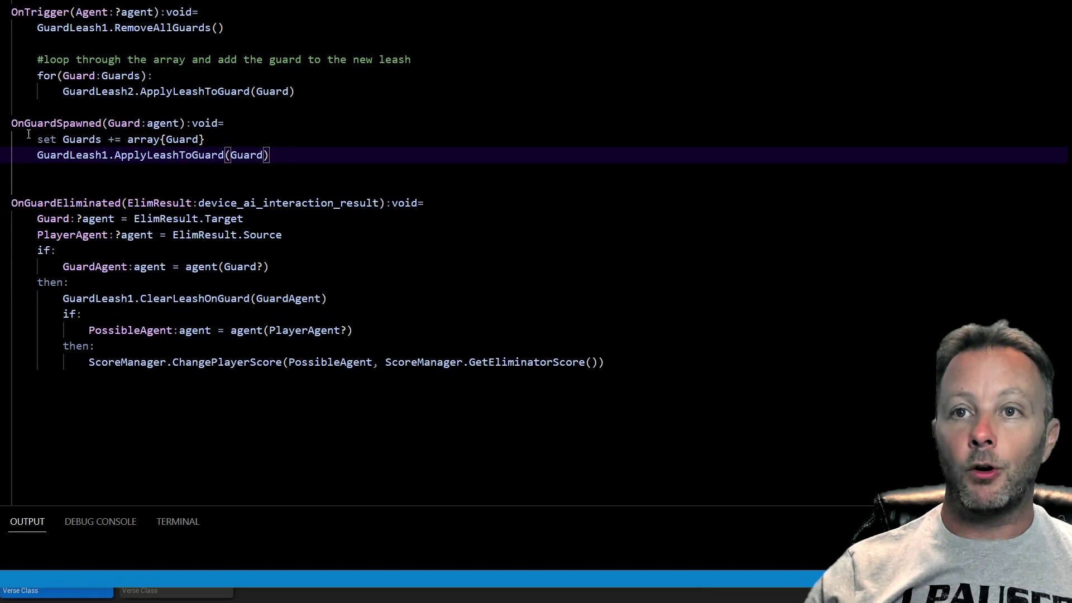
Step: Examine how OnGuardSpawned adds the guard to the Guards array and passes it to GuardLeash1's ApplyLeashToGuard in guard_leash.verse
{"action": "double_click", "coordinate": [168, 123]}
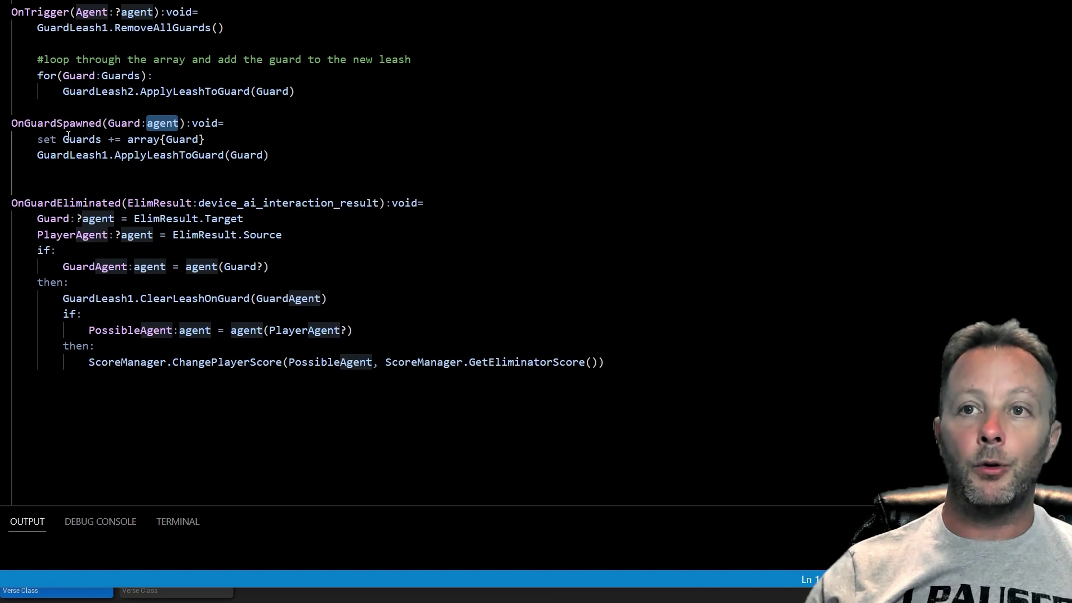
{"action": "left_click_drag", "start_coordinate": [37, 142], "coordinate": [215, 143]}
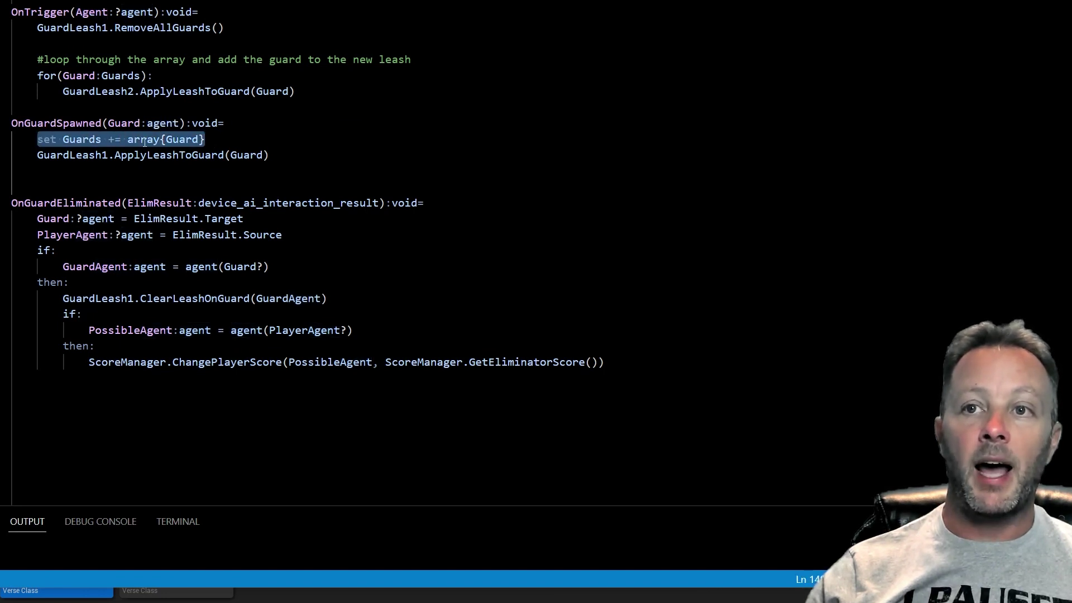
{"action": "left_click", "coordinate": [199, 139]}
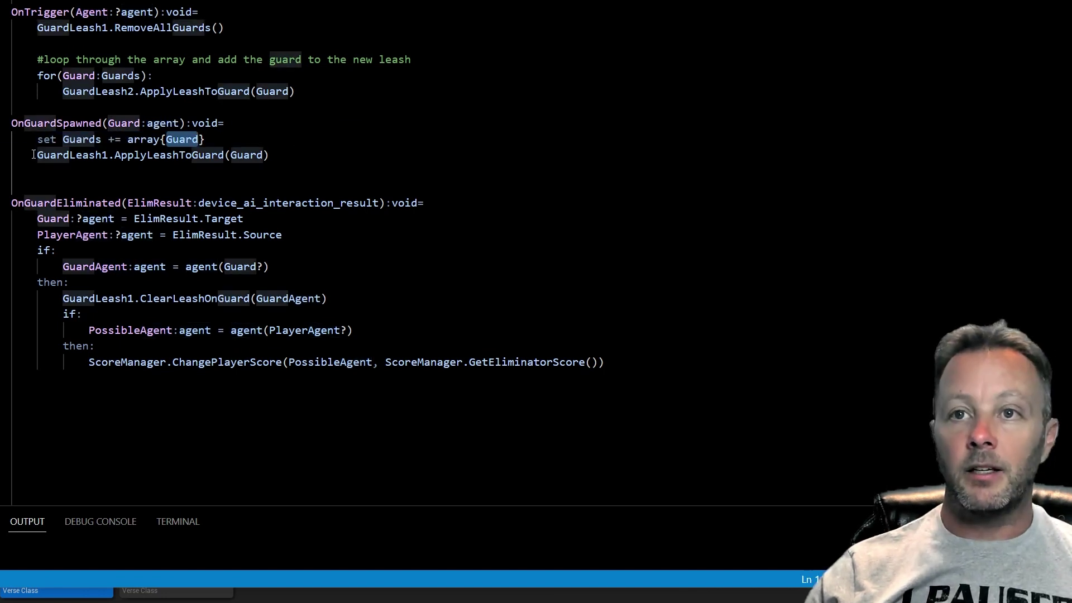
{"action": "left_click_drag", "start_coordinate": [34, 155], "coordinate": [226, 155]}
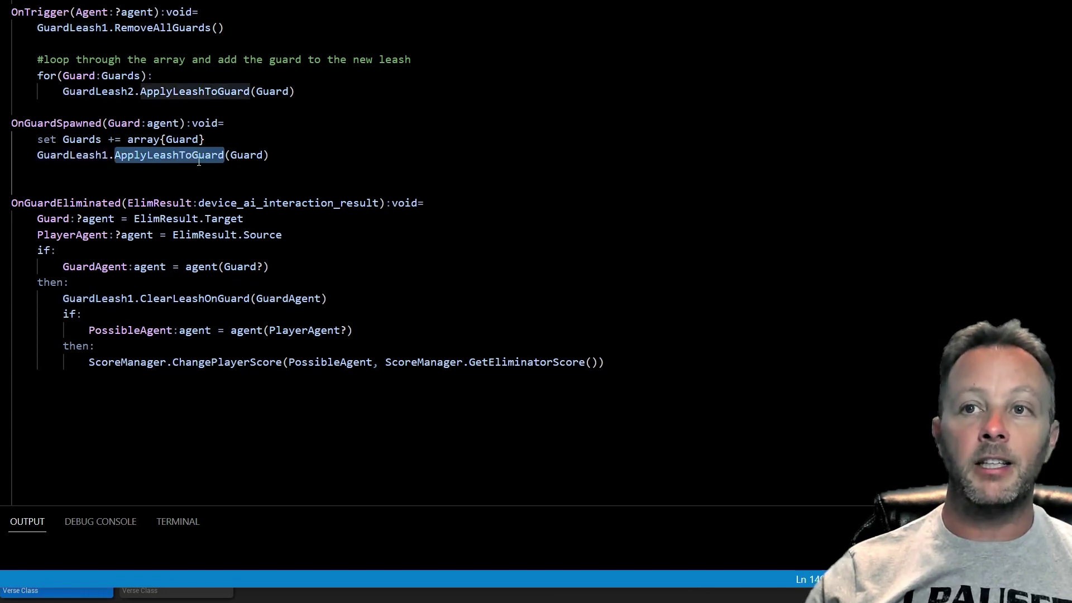
{"action": "left_click", "coordinate": [228, 154]}
{"action": "double_click", "coordinate": [123, 122]}
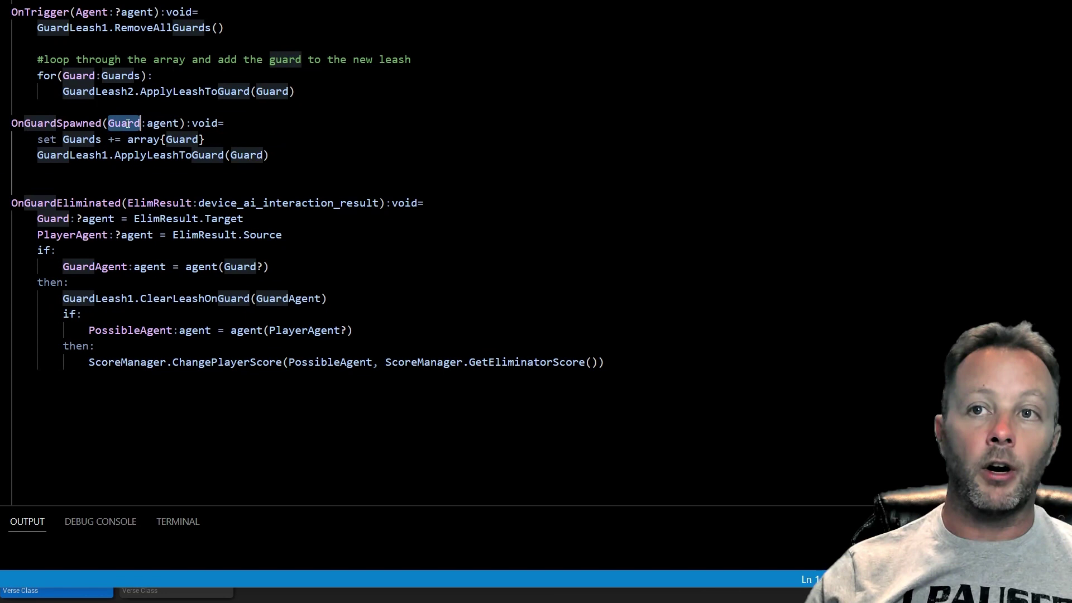
{"action": "key", "text": "ctrl+Tab"}
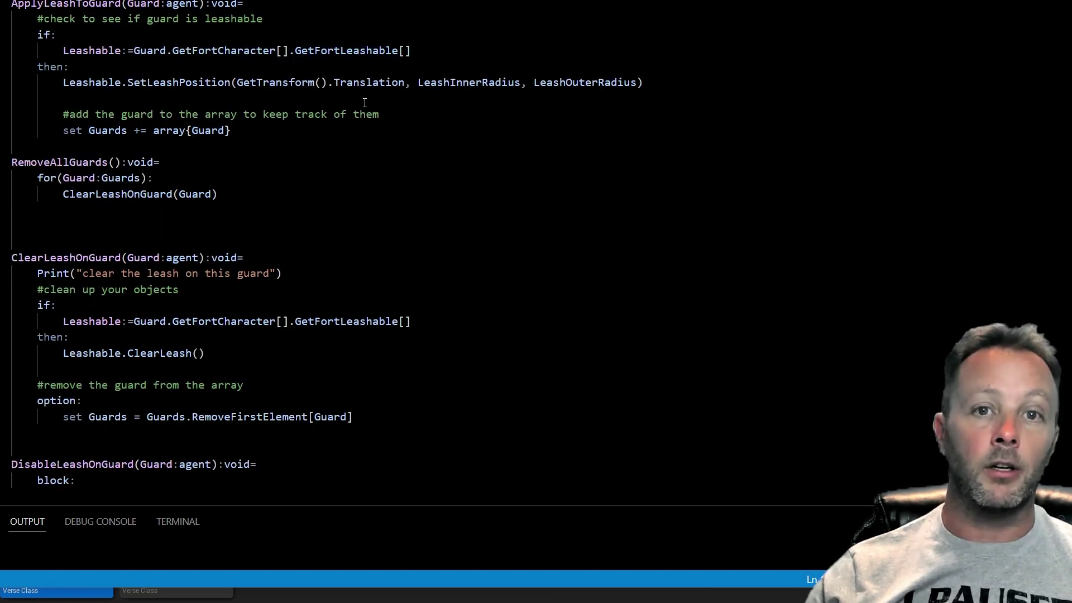
{"action": "scroll", "coordinate": [223, 223], "scroll_direction": "down", "scroll_amount": 10}
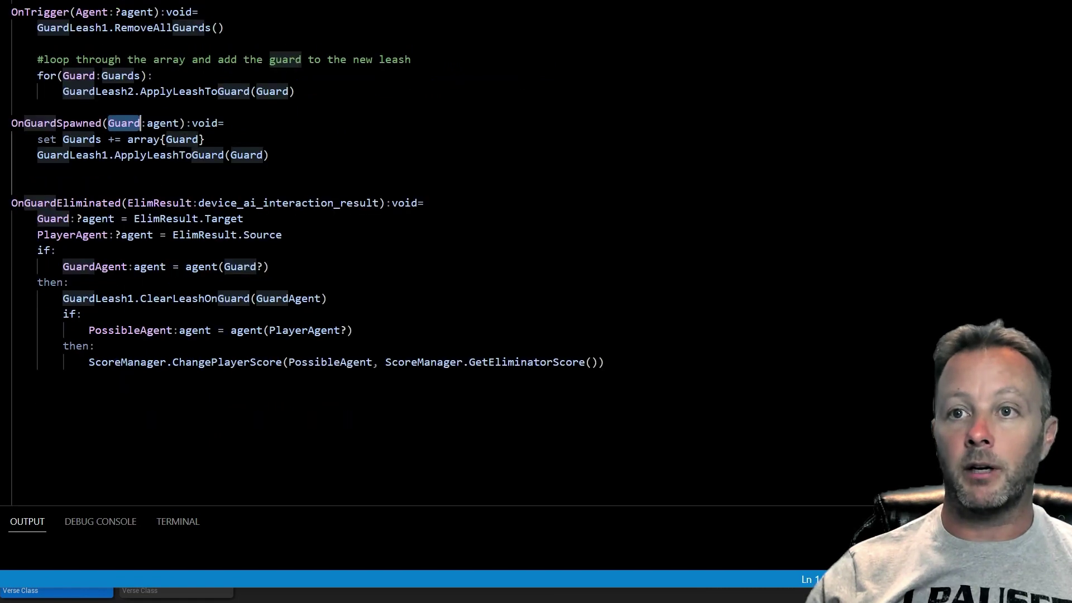
Step: Examine OnGuardEliminated's ElimResult parameter, its device_ai_interaction_result type, and the Target and Source agent assignments
{"action": "double_click", "coordinate": [27, 203]}
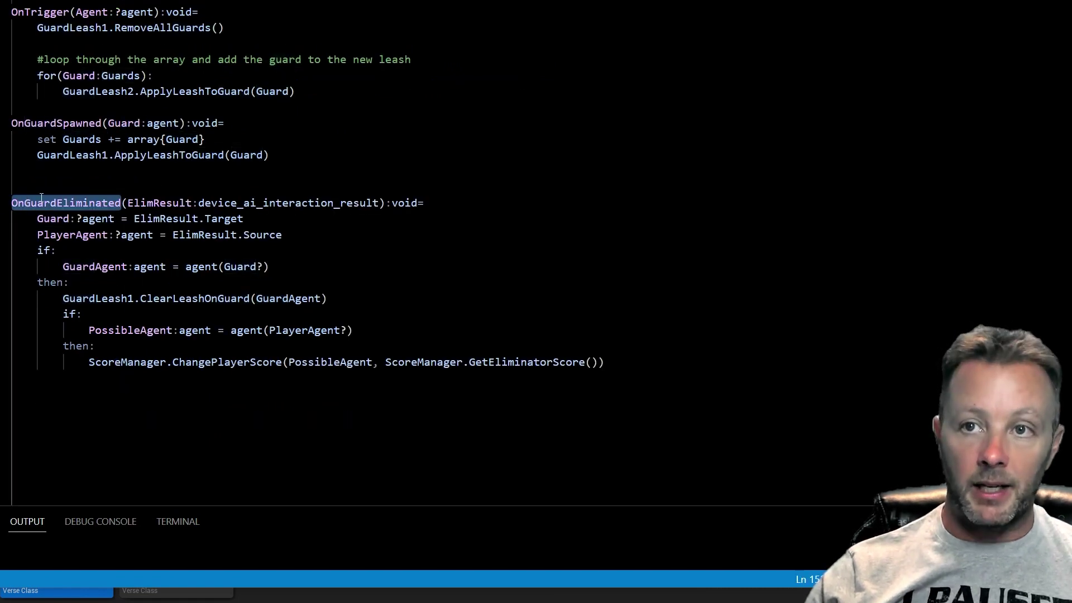
{"action": "double_click", "coordinate": [177, 202]}
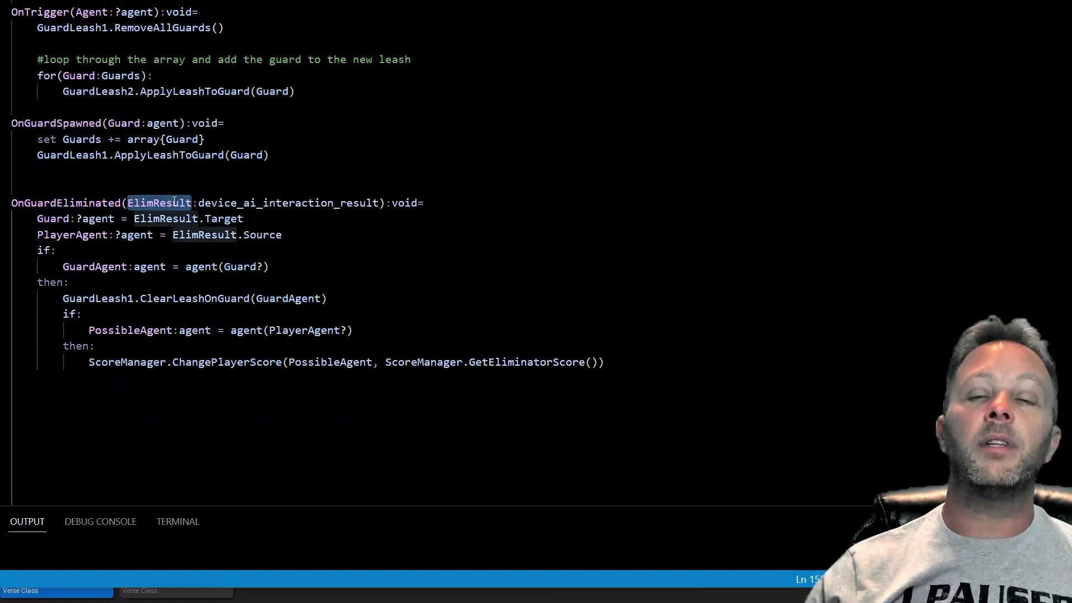
{"action": "double_click", "coordinate": [241, 203]}
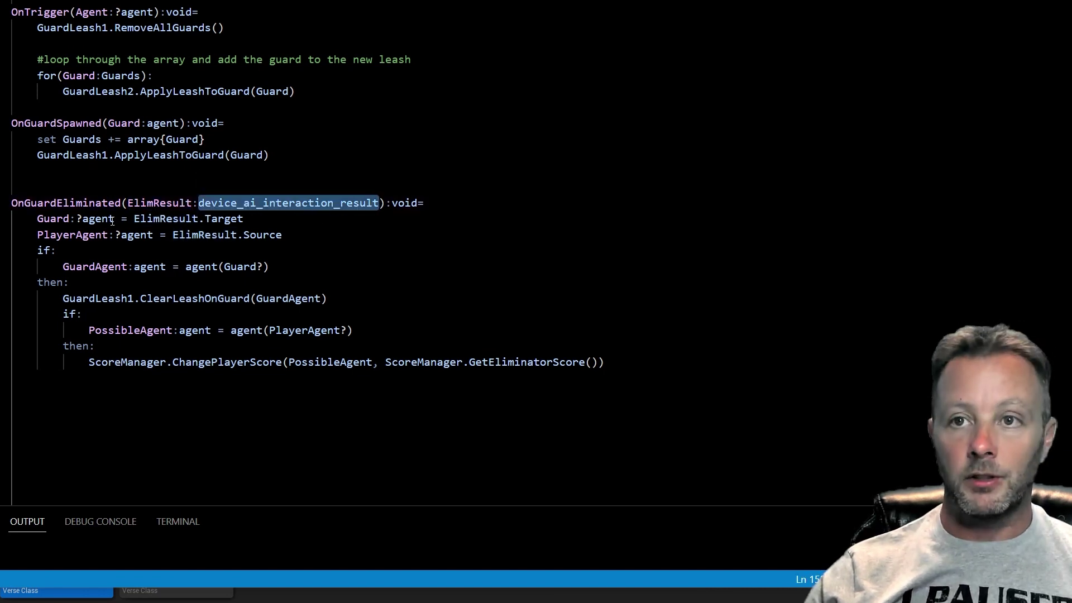
{"action": "left_click_drag", "start_coordinate": [37, 218], "coordinate": [250, 219]}
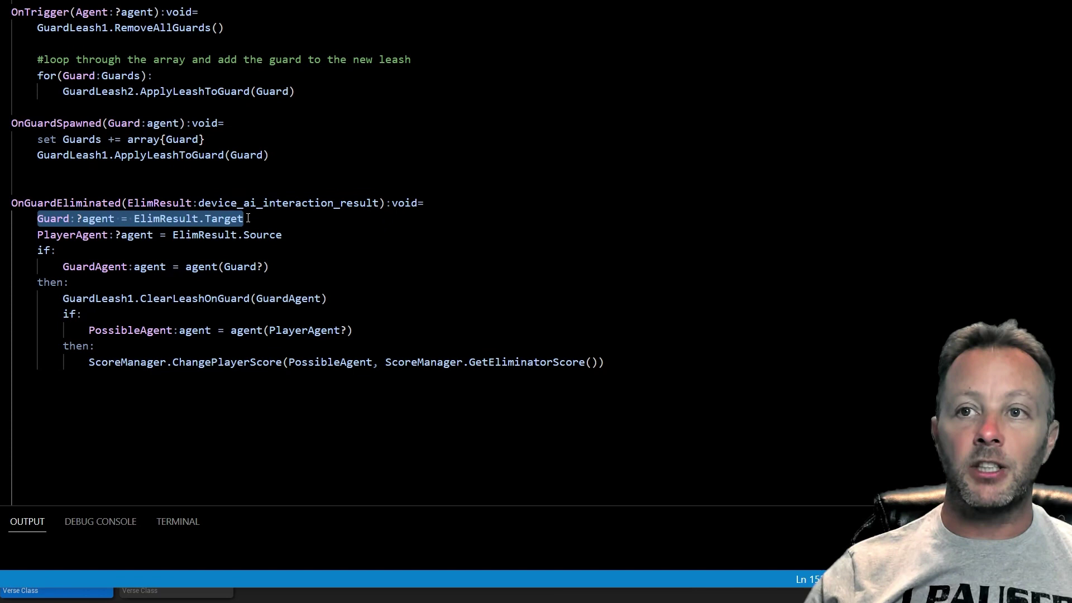
{"action": "mouse_move", "coordinate": [227, 222]}
{"action": "mouse_move", "coordinate": [163, 224]}
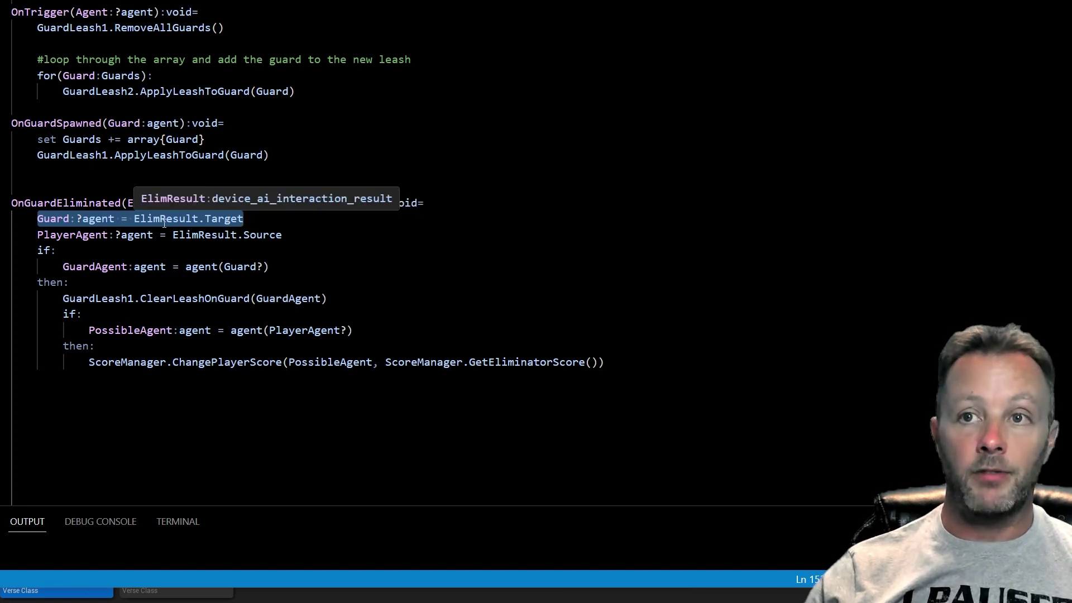
{"action": "left_click_drag", "start_coordinate": [37, 229], "coordinate": [284, 227]}
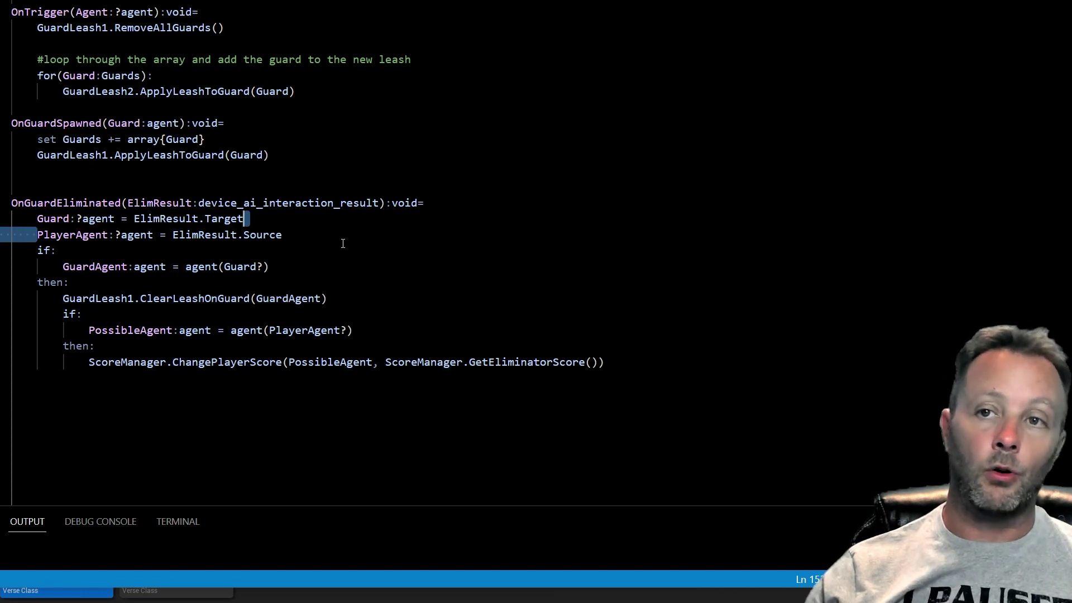
Step: Examine how OnGuardEliminated converts the optional Guard value from ElimResult.Target into GuardAgent within the if condition
{"action": "left_click", "coordinate": [289, 234]}
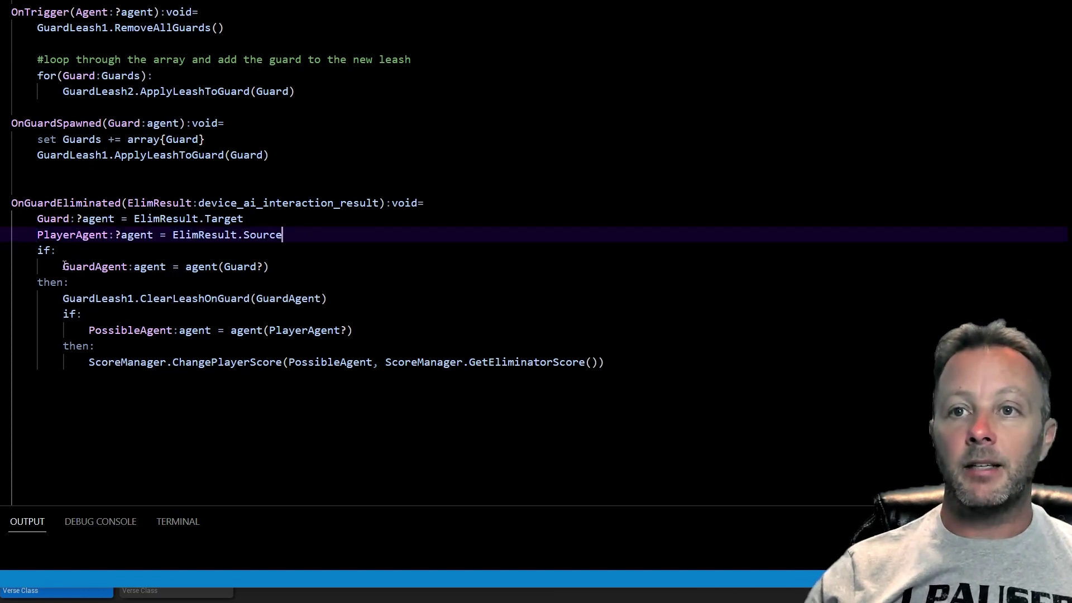
{"action": "left_click_drag", "start_coordinate": [64, 266], "coordinate": [285, 268]}
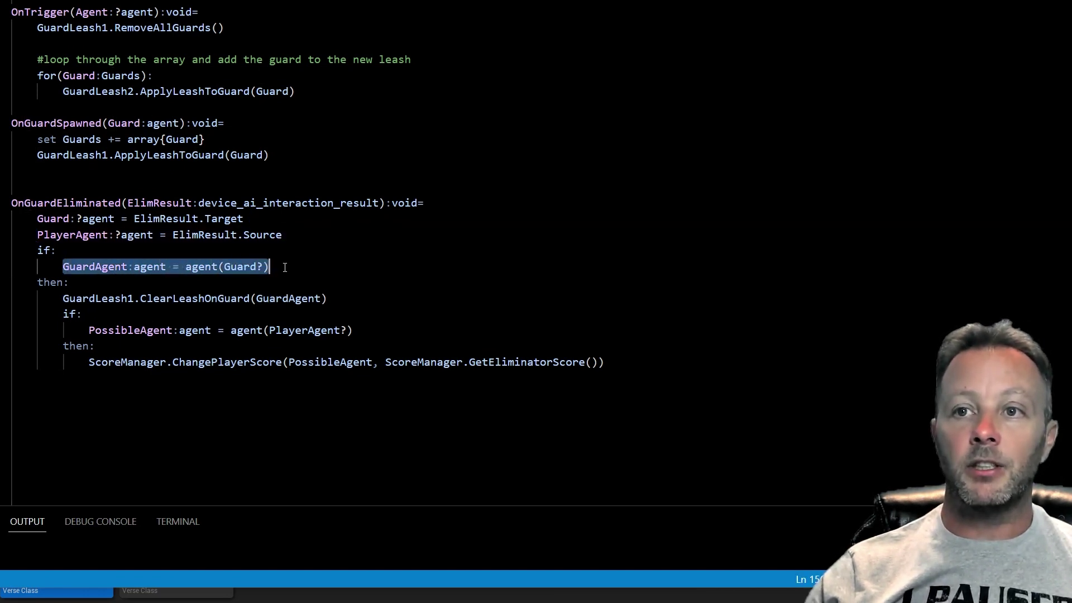
{"action": "double_click", "coordinate": [211, 267]}
{"action": "left_click_drag", "start_coordinate": [262, 267], "coordinate": [238, 267]}
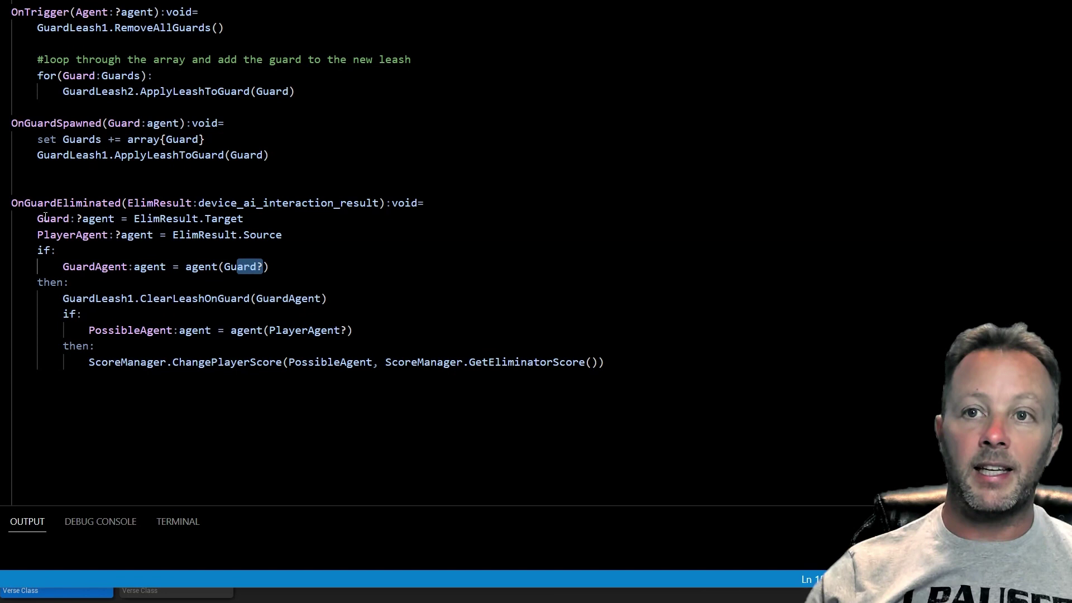
{"action": "left_click_drag", "start_coordinate": [37, 219], "coordinate": [242, 220]}
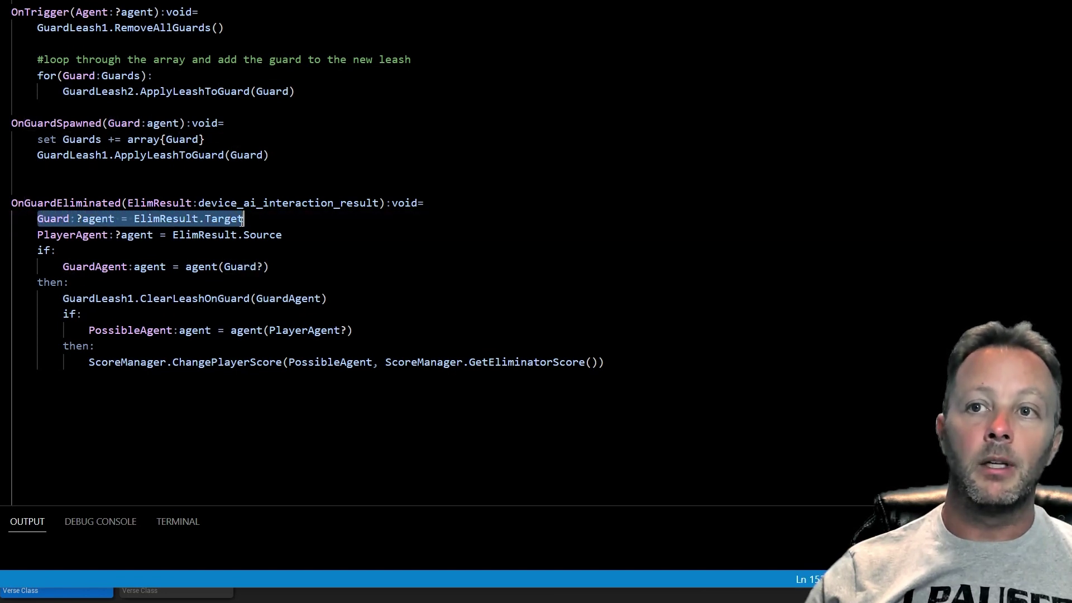
{"action": "left_click_drag", "start_coordinate": [64, 266], "coordinate": [271, 267]}
Step: Examine the GuardLeash1.ClearLeashOnGuard(GuardAgent) call and the ClearLeashOnGuard definition, then return to OnGuardEliminated
{"action": "left_click_drag", "start_coordinate": [42, 282], "coordinate": [341, 299]}
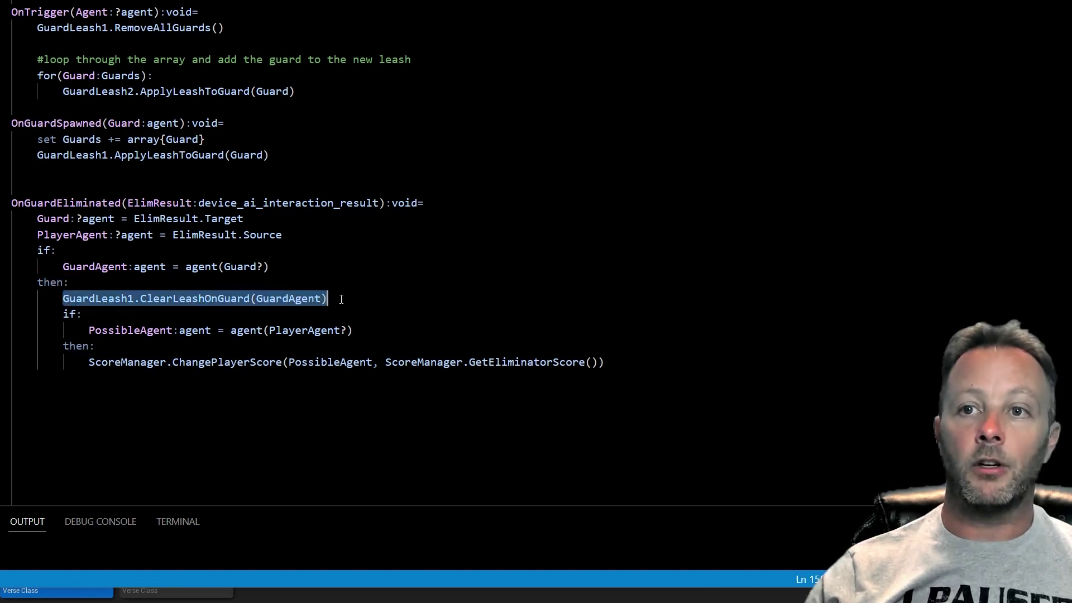
{"action": "left_click", "coordinate": [362, 293]}
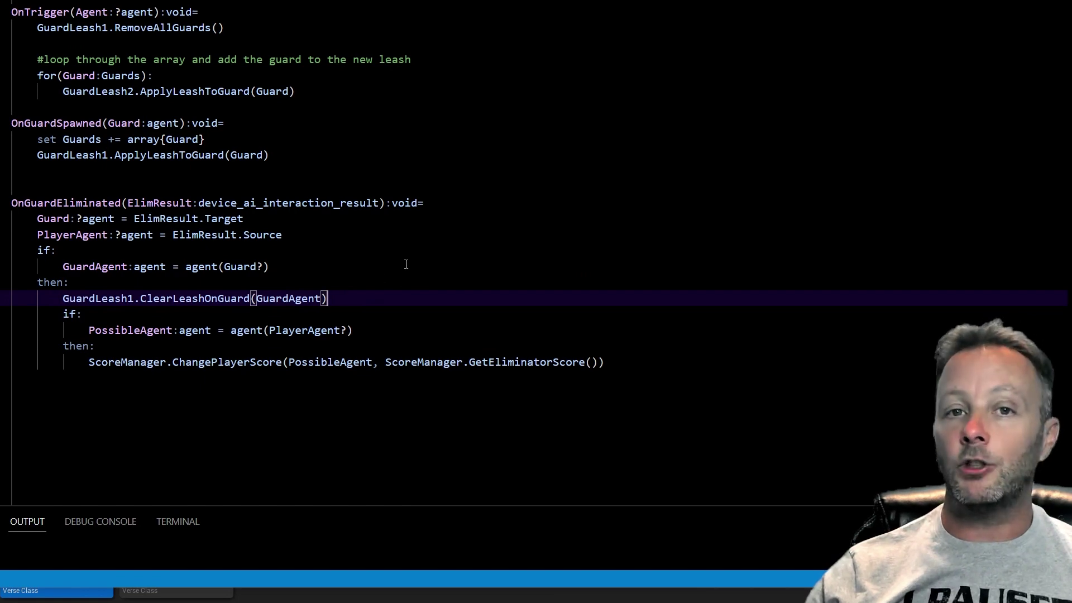
{"action": "double_click", "coordinate": [207, 297]}
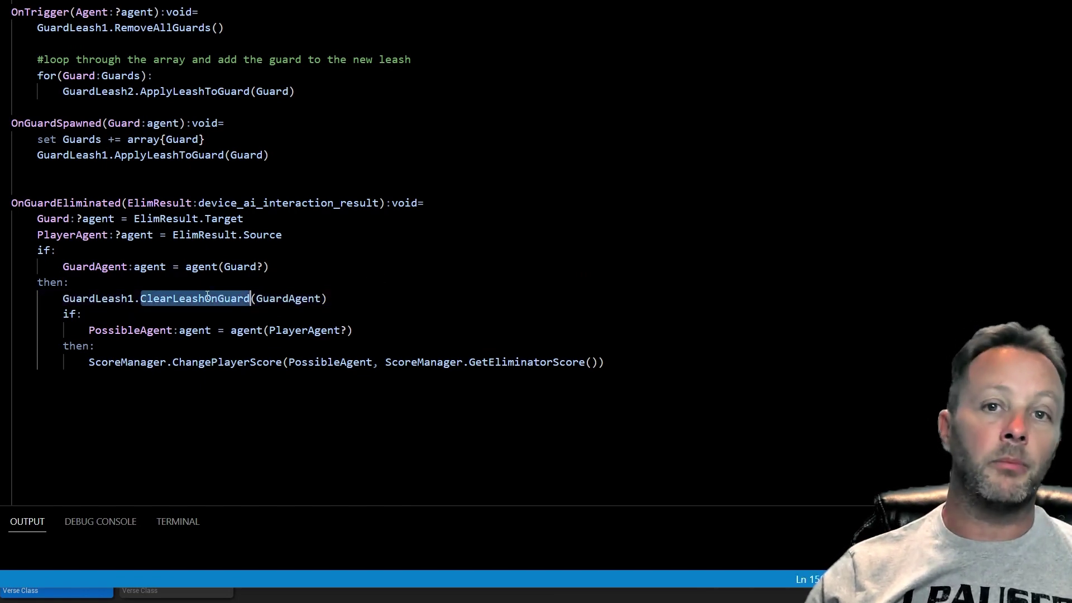
{"action": "key", "text": "F12"}
{"action": "left_click_drag", "start_coordinate": [10, 152], "coordinate": [358, 312]}
{"action": "key", "text": "alt+Left"}
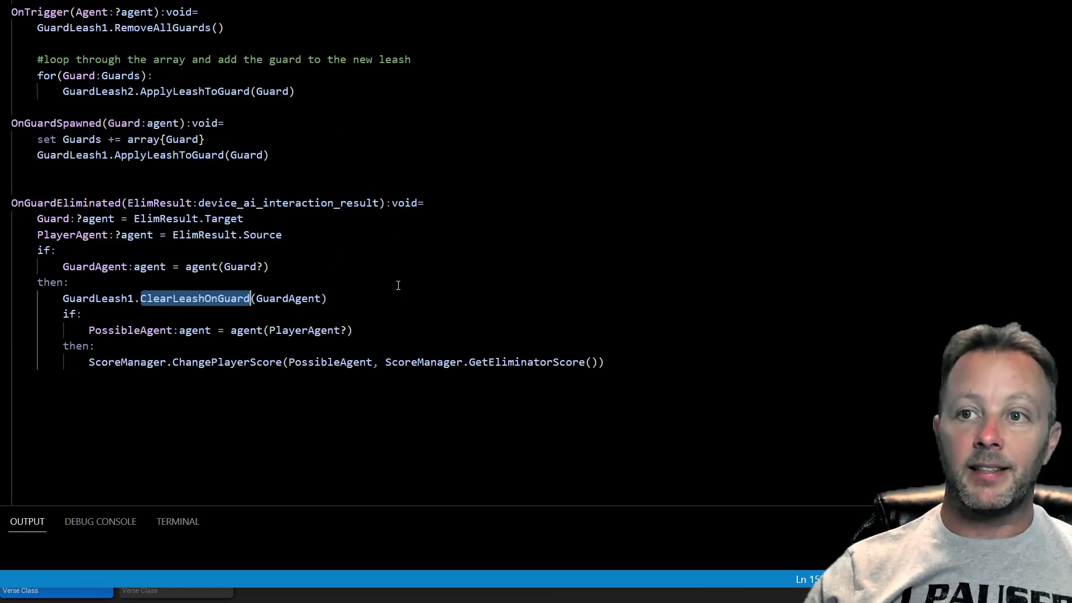